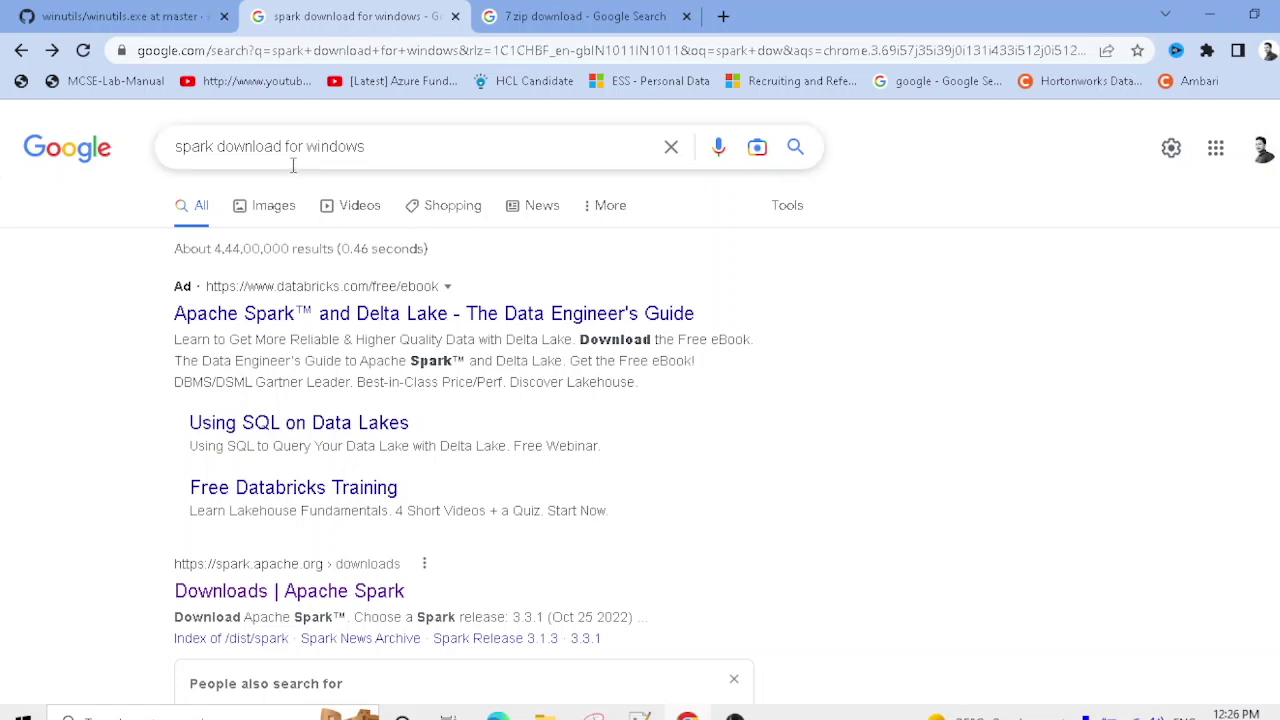
Open the 'Downloads | Apache Spark' result from the spark download for windows search.
left_click_drag(406, 146, 157, 148)
left_click(1017, 355)
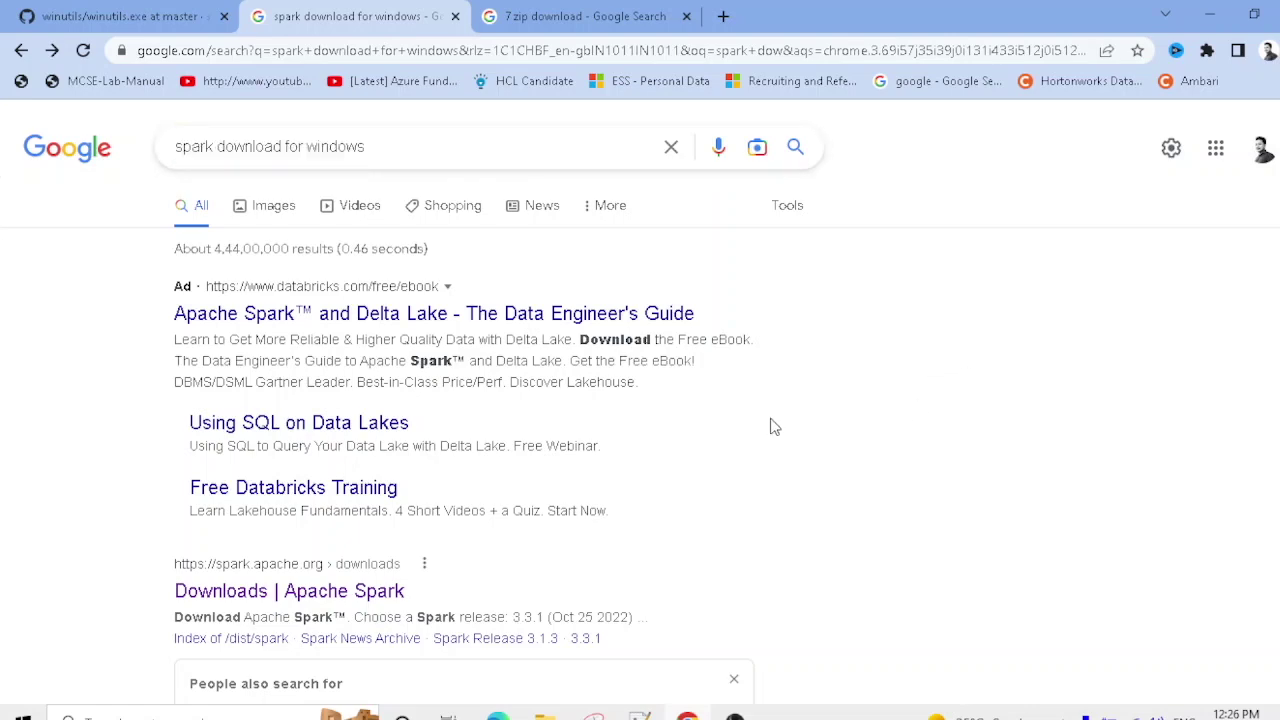
scroll(320, 450, "down", 2)
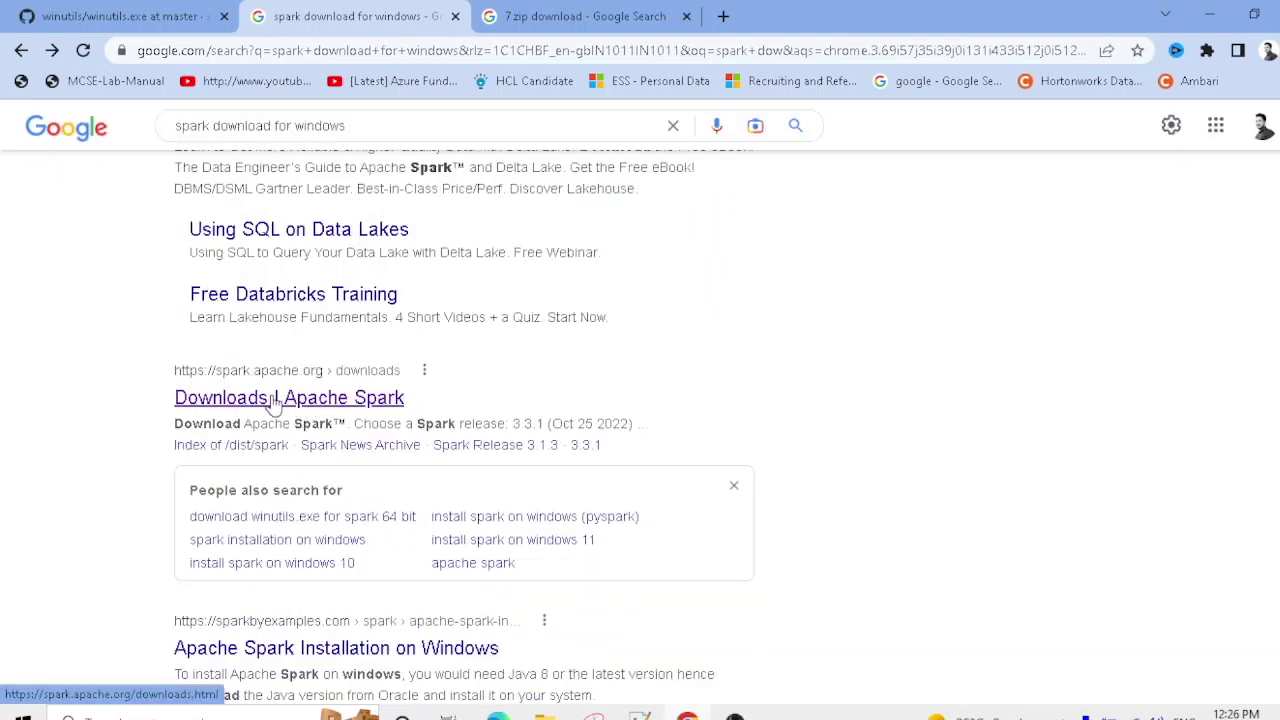
left_click(229, 399)
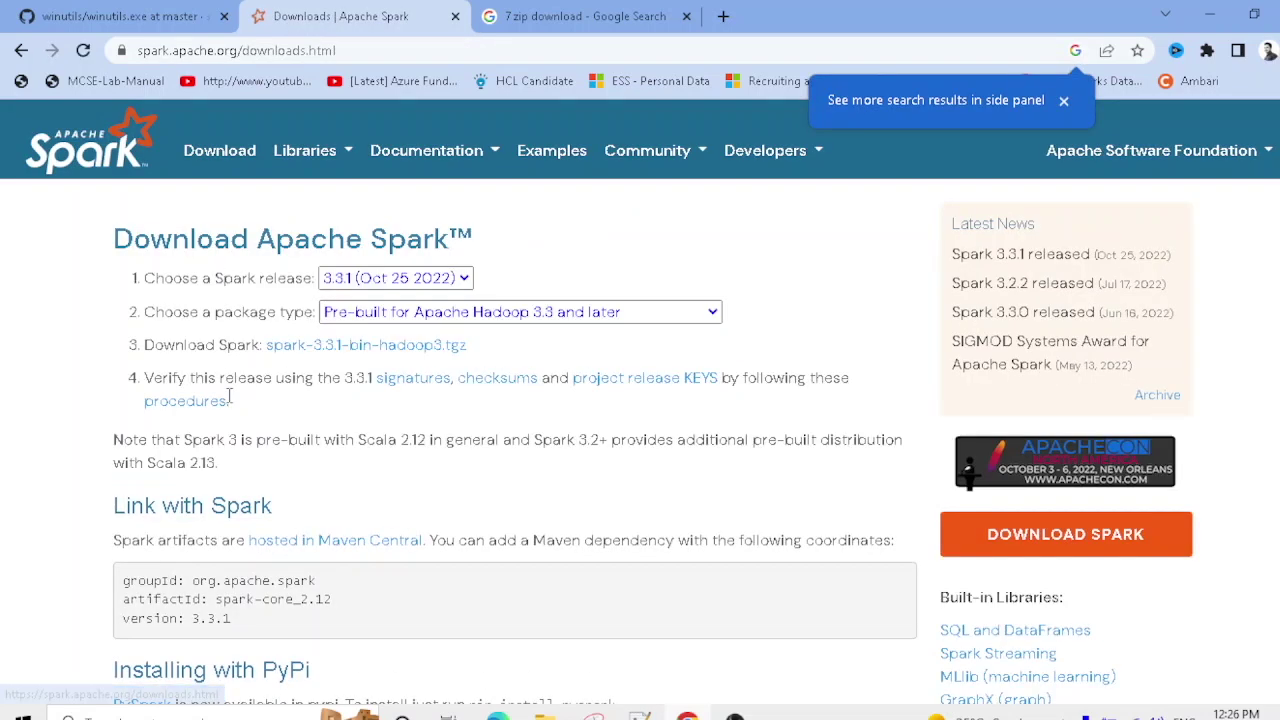
Keep Spark release 3.3.1 and set the package type to Pre-built for Apache Hadoop 2.7.
left_click(466, 285)
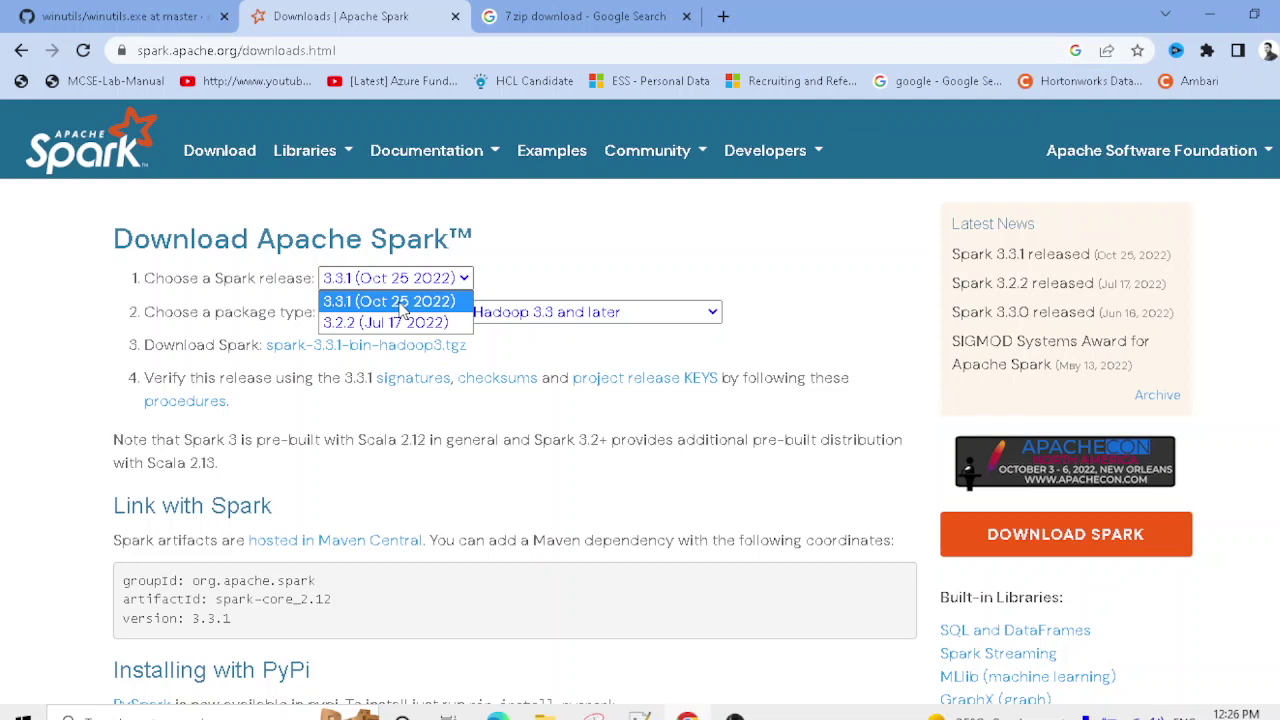
left_click(400, 305)
left_click(557, 318)
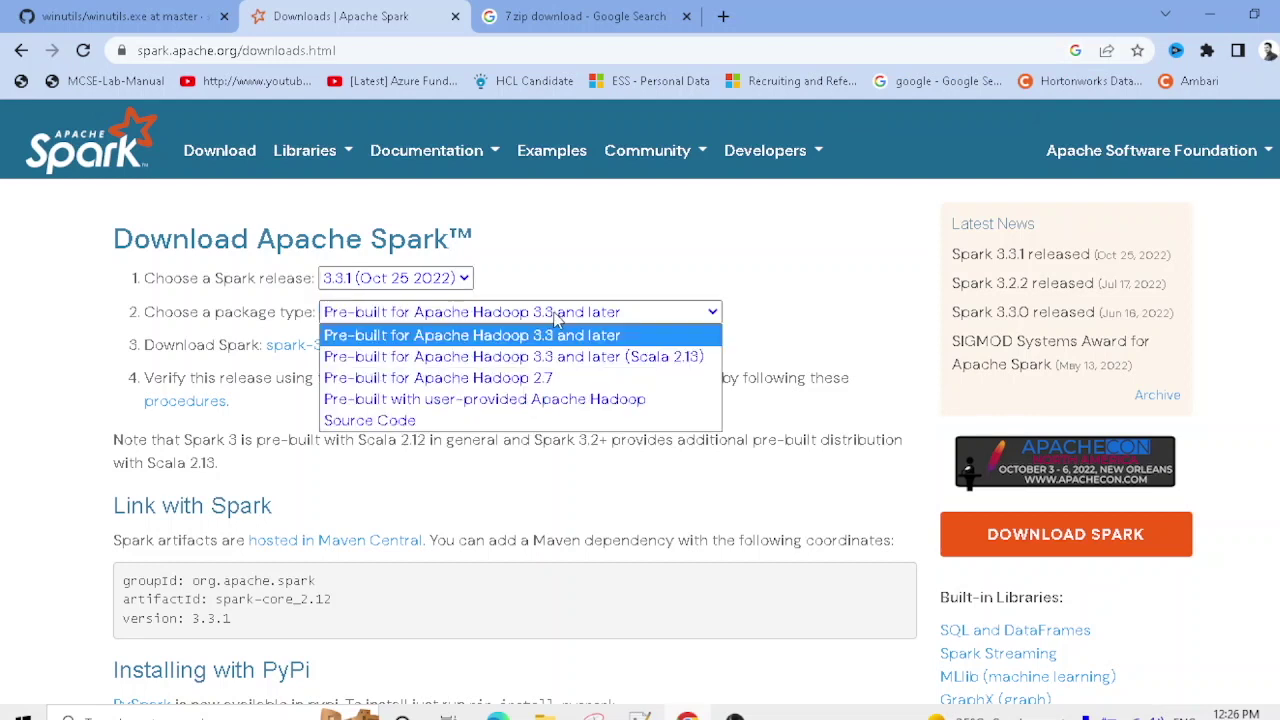
left_click(560, 380)
scroll(568, 492, "down", 1)
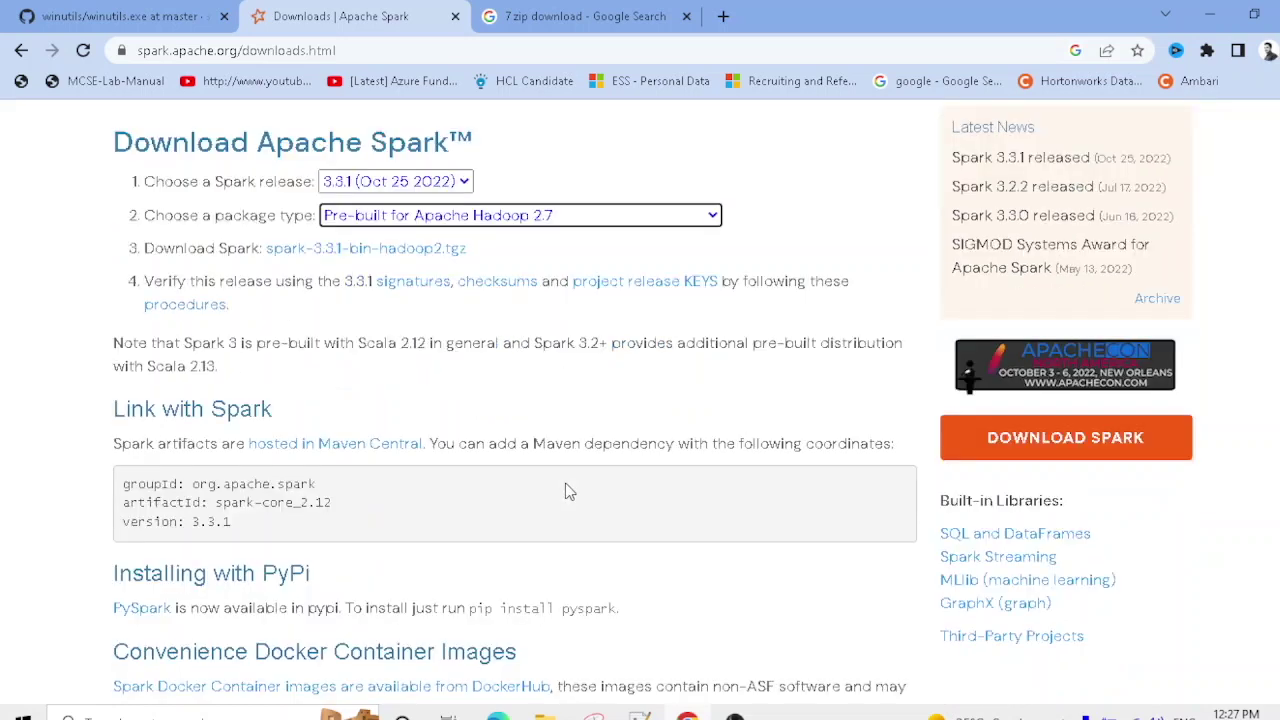
scroll(520, 414, "up", 1)
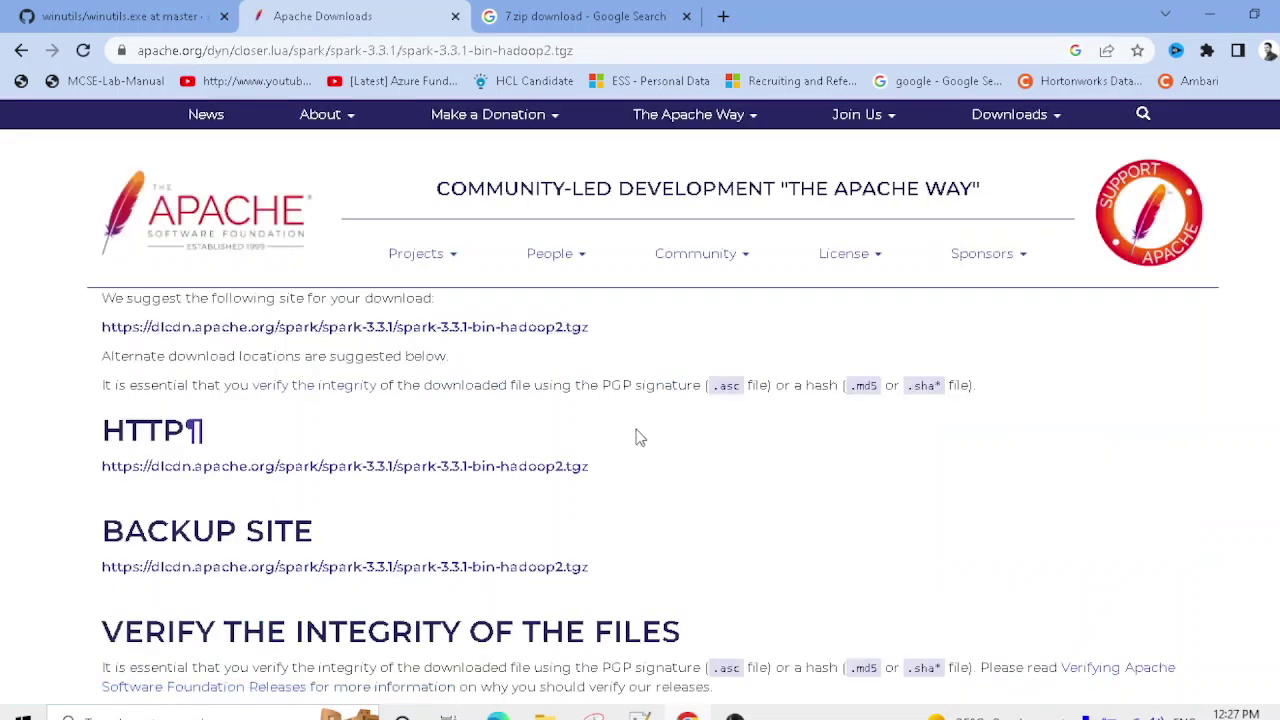
Start and cancel the spark-3.3.1-bin-hadoop2.tgz mirror download, then switch to the 7 zip download results.
left_click(416, 338)
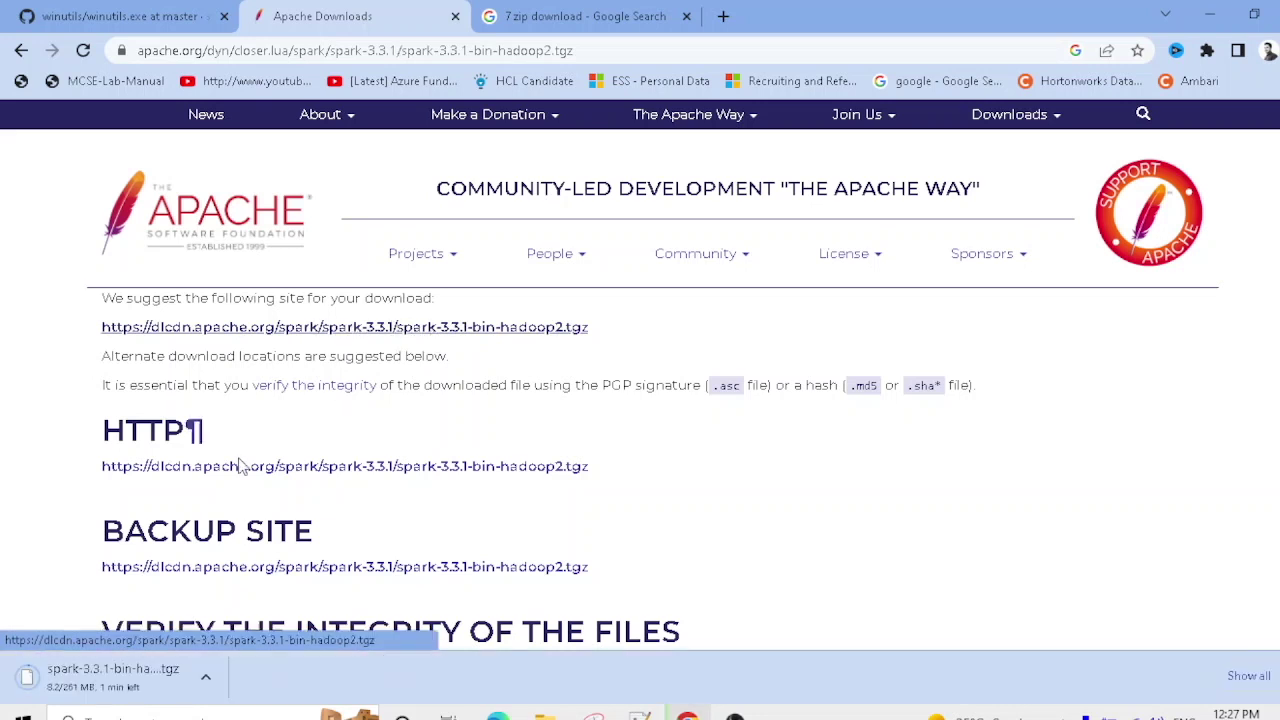
left_click(208, 682)
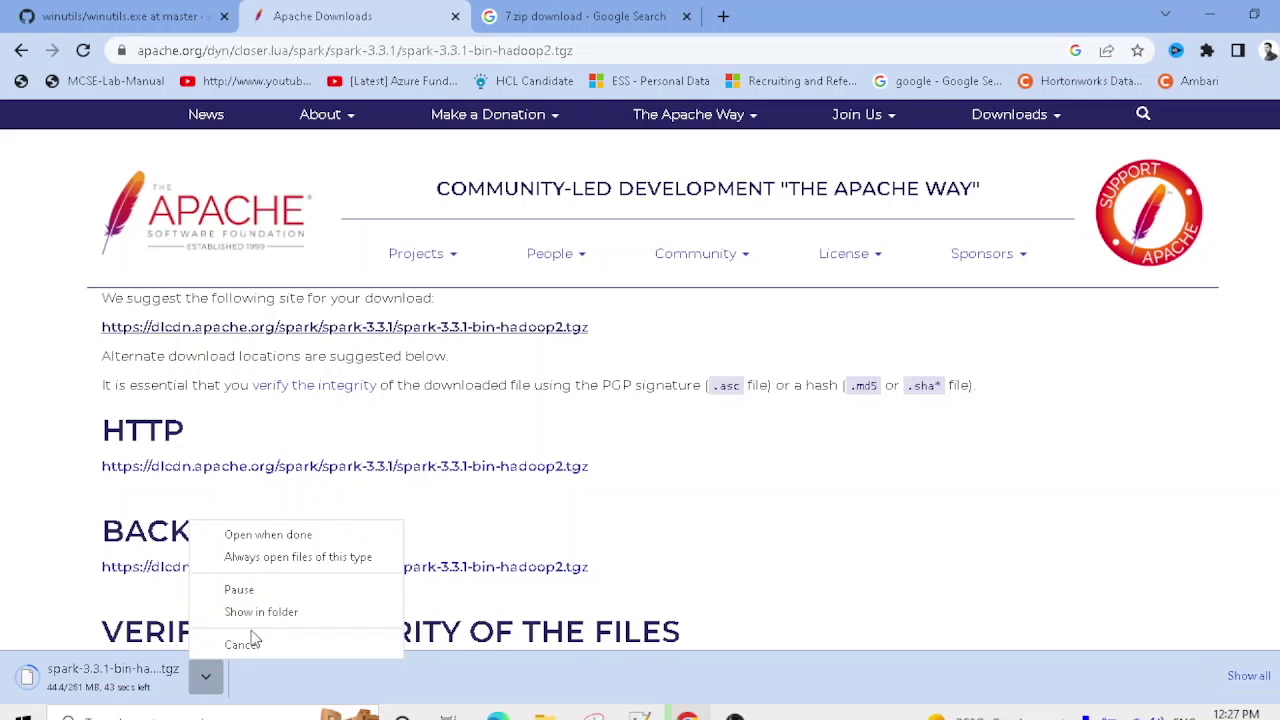
left_click(241, 645)
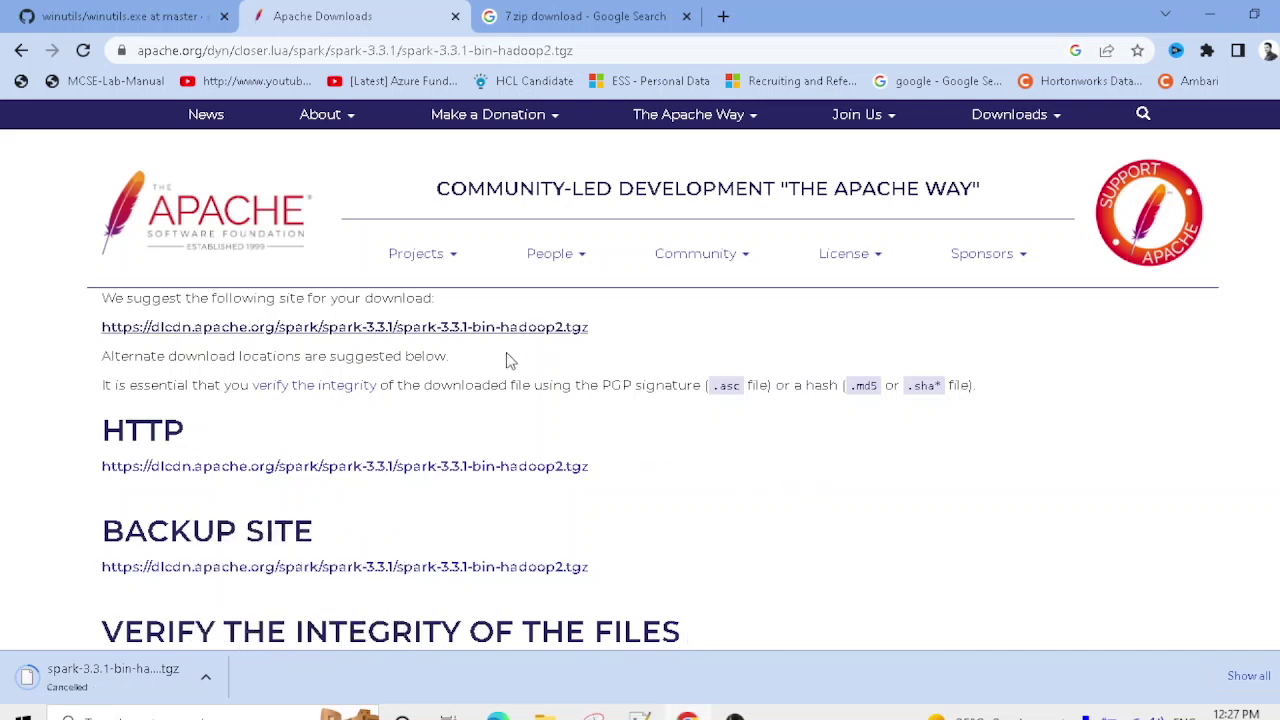
left_click(621, 22)
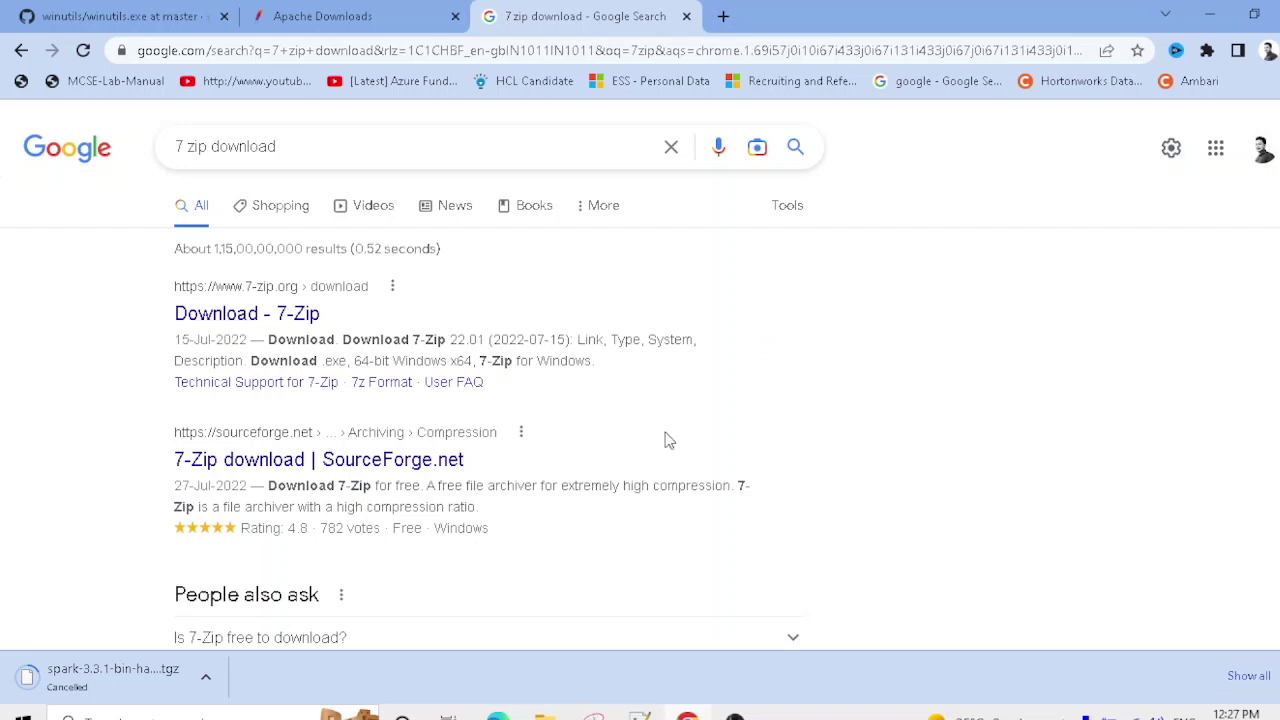
In the winutils GitHub repository, go to hadoop-2.7.1/bin/winutils.exe.
left_click(153, 18)
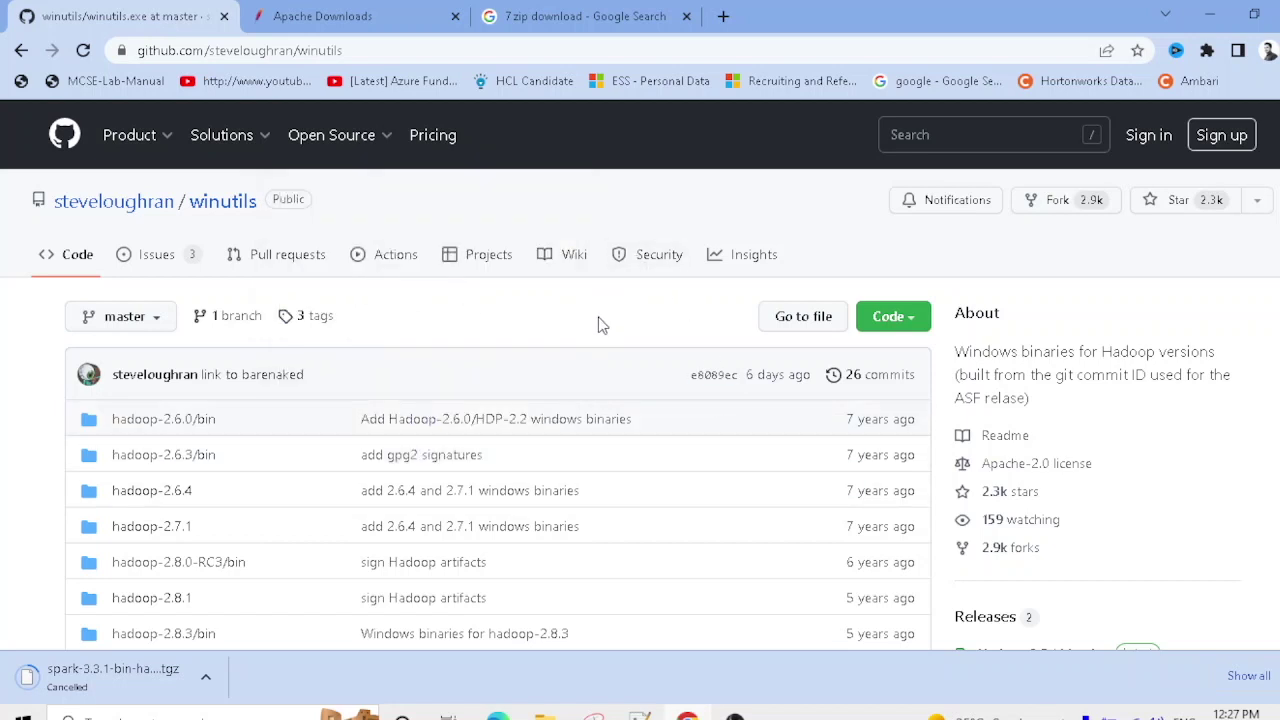
left_click(213, 205)
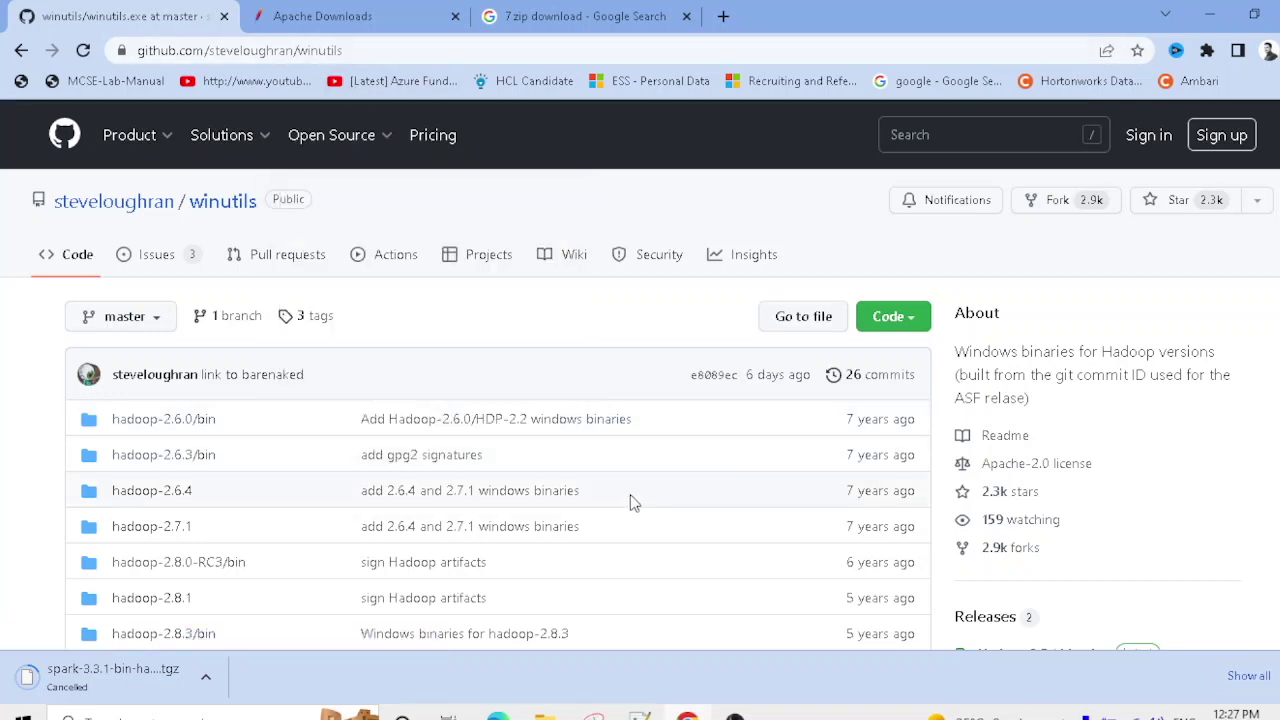
scroll(630, 502, "down", 2)
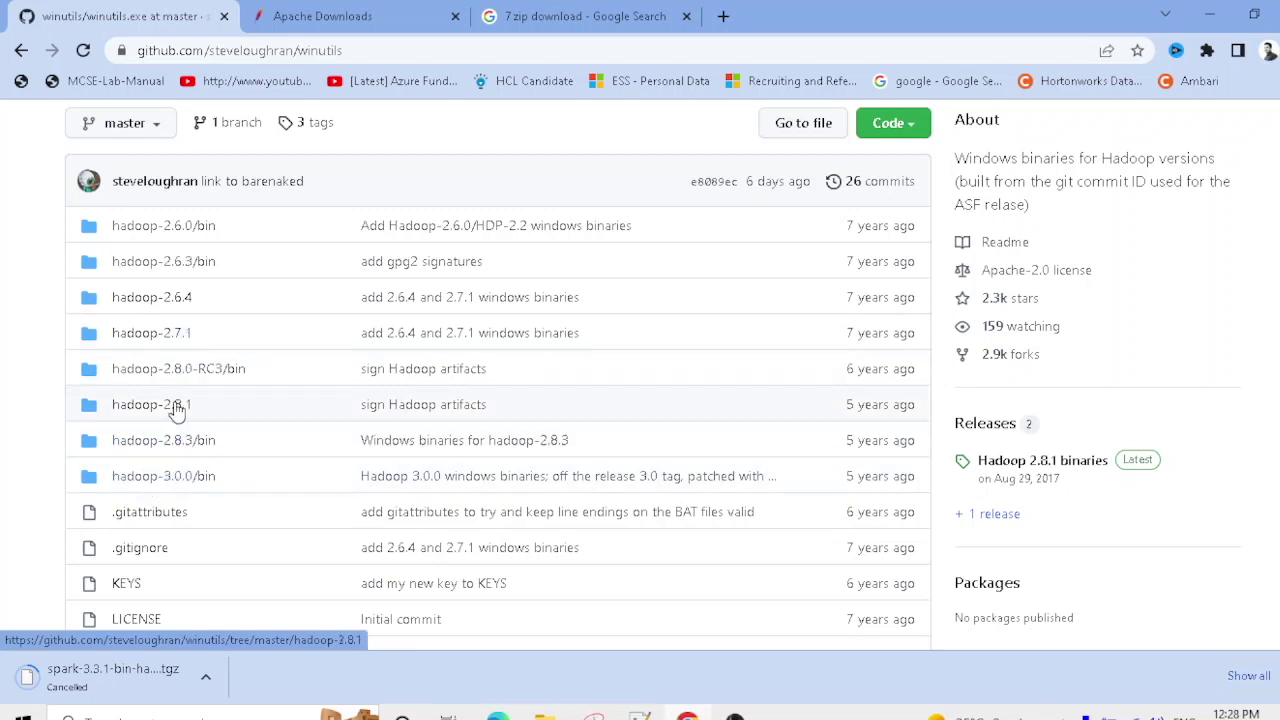
left_click(150, 336)
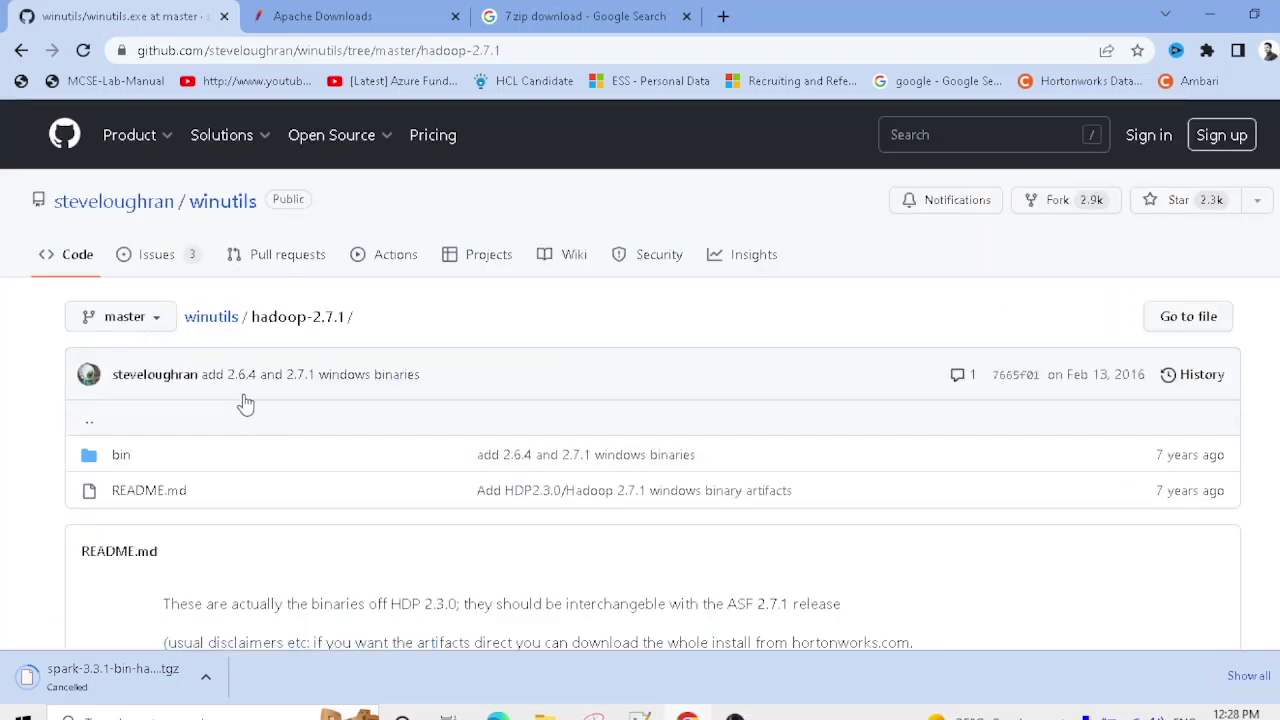
left_click(122, 466)
scroll(349, 463, "down", 8)
scroll(349, 468, "down", 10)
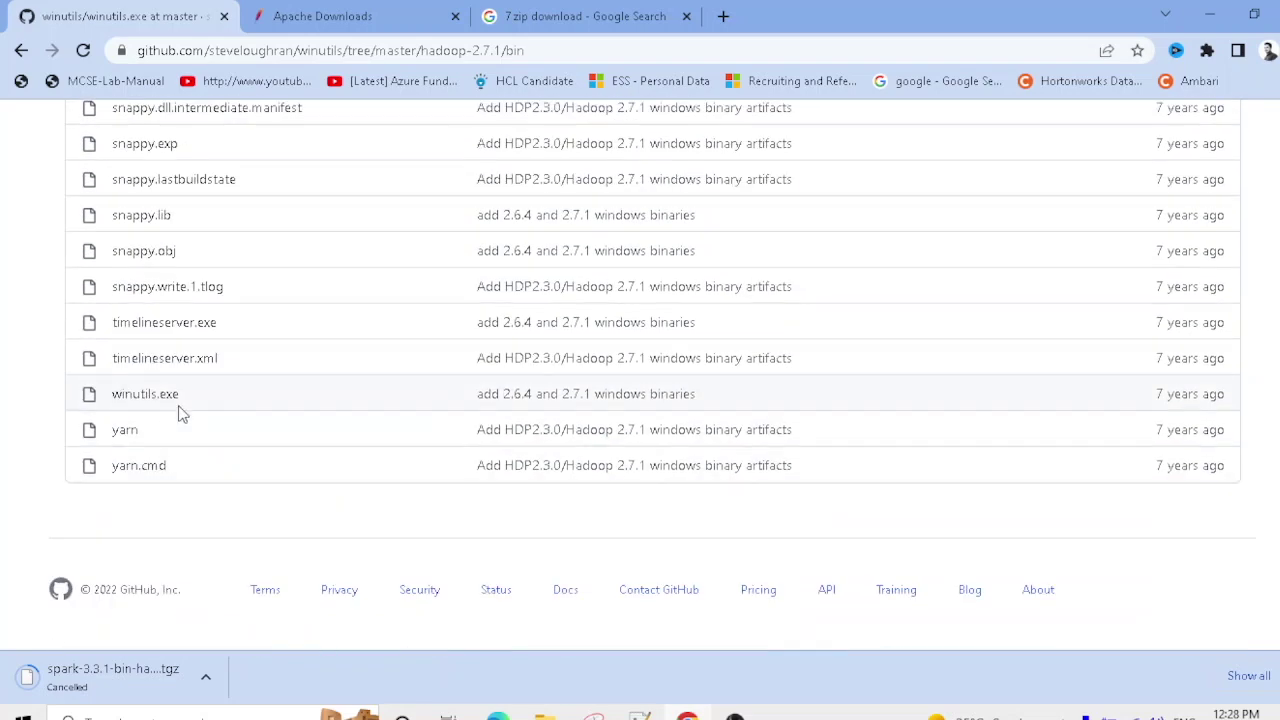
scroll(277, 440, "up", 1)
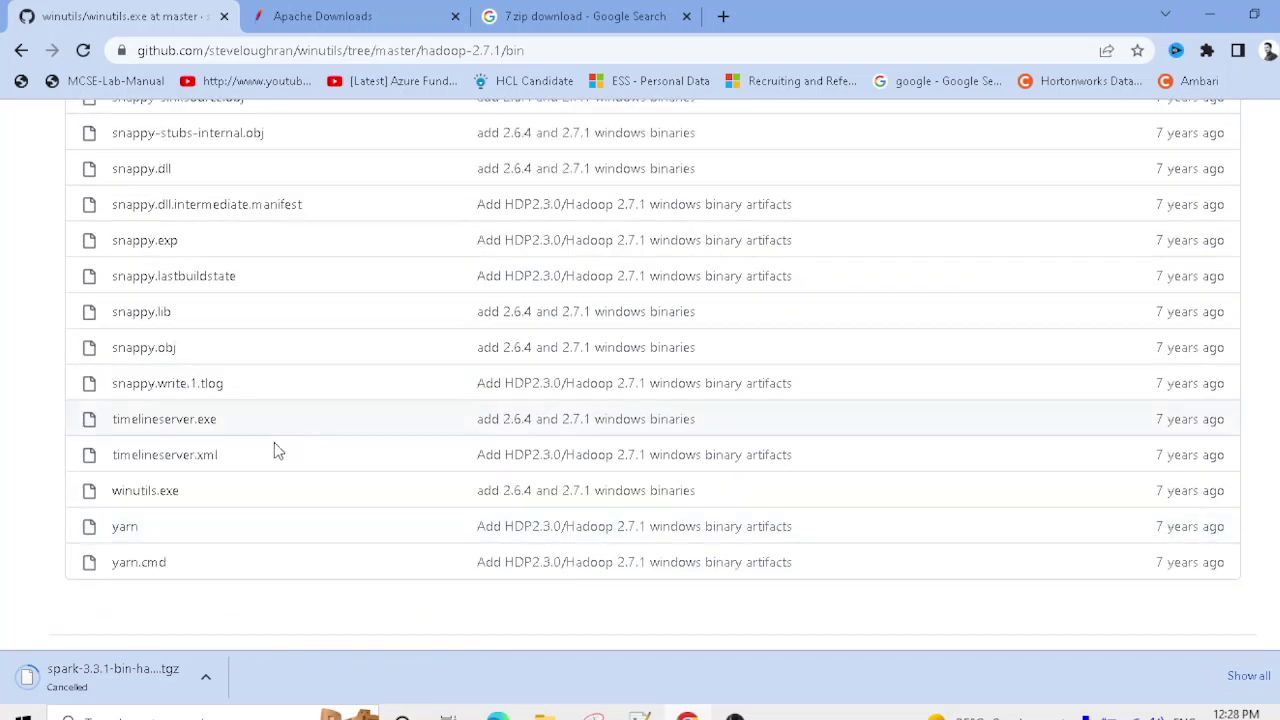
left_click(149, 498)
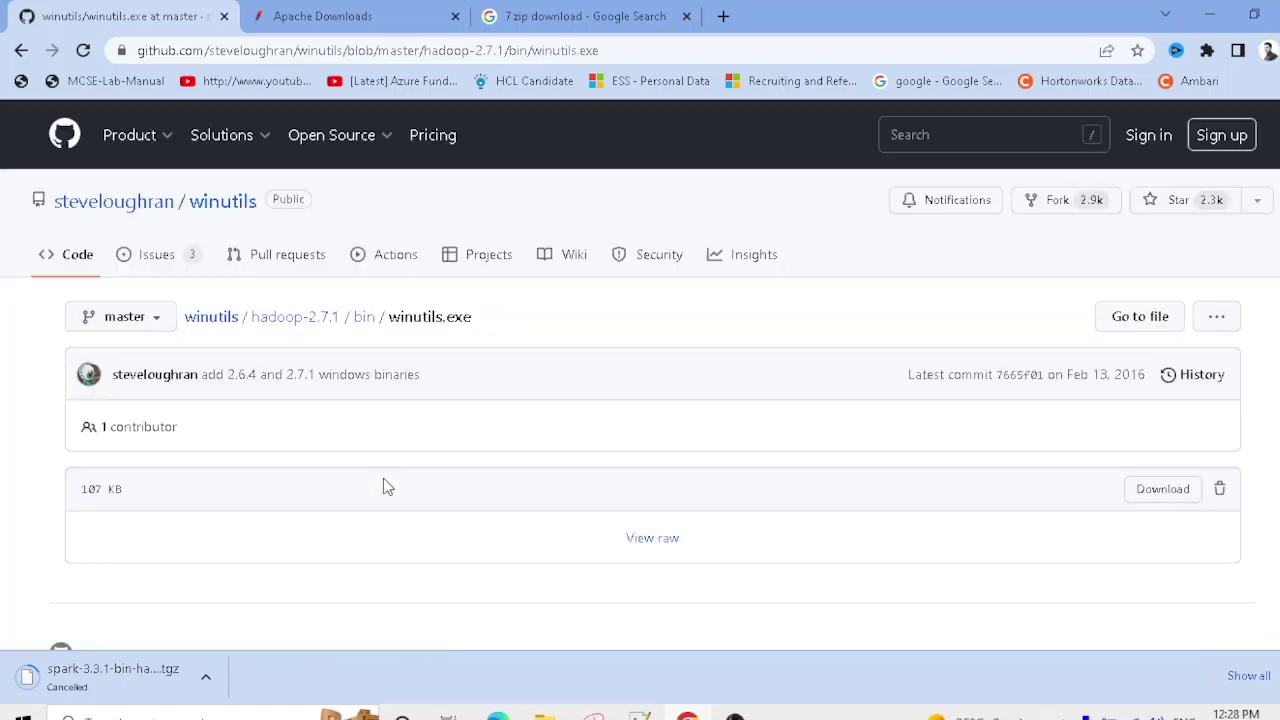
Download winutils.exe and bring up the browser's full downloads list.
left_click(1162, 500)
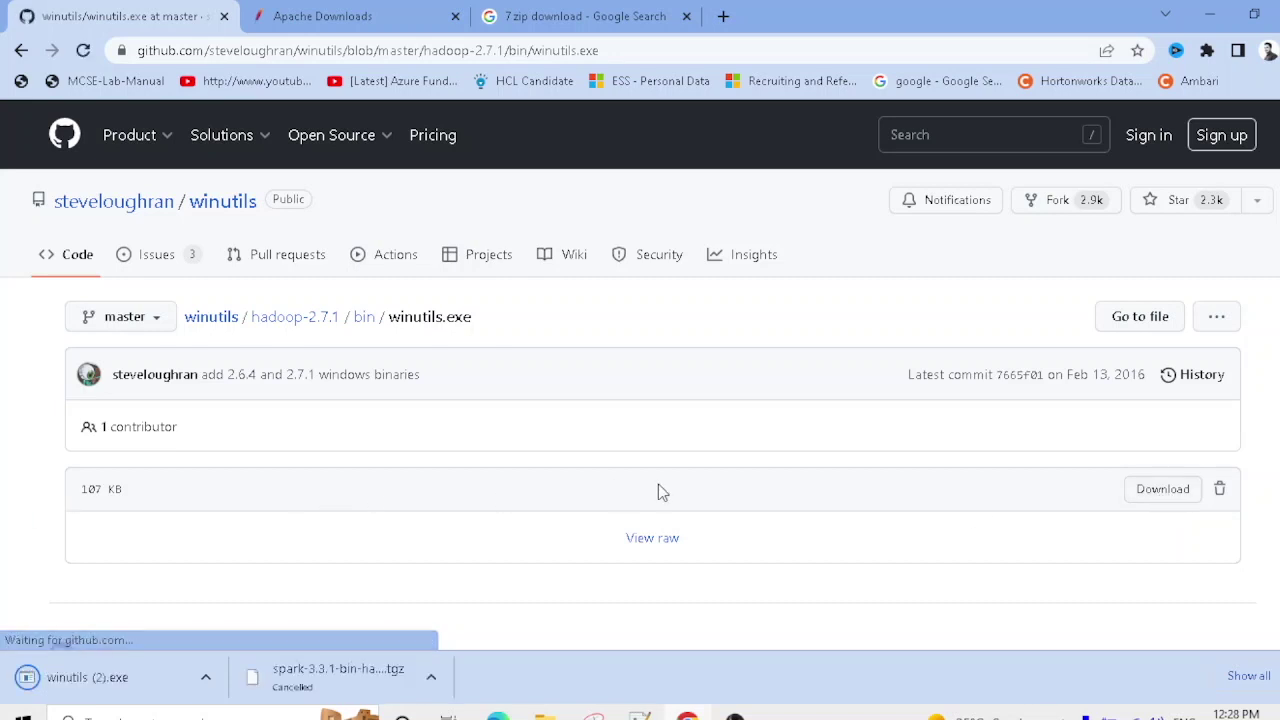
left_click(208, 683)
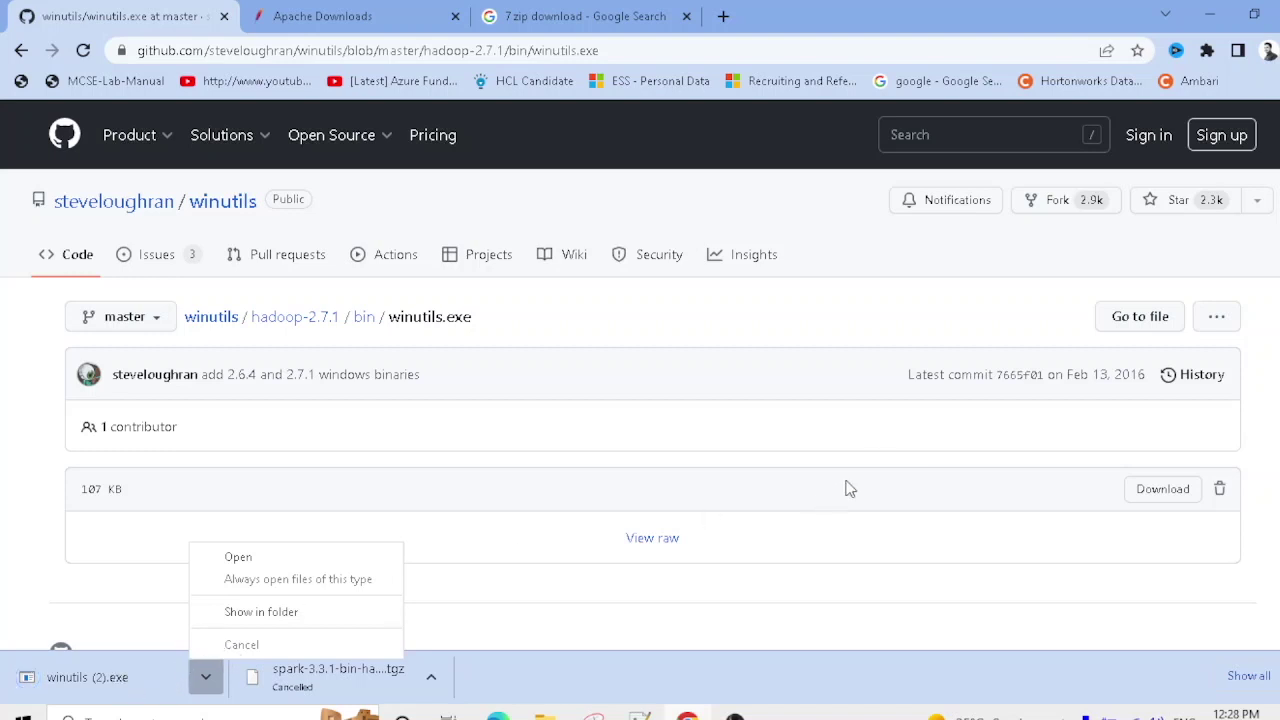
left_click(870, 433)
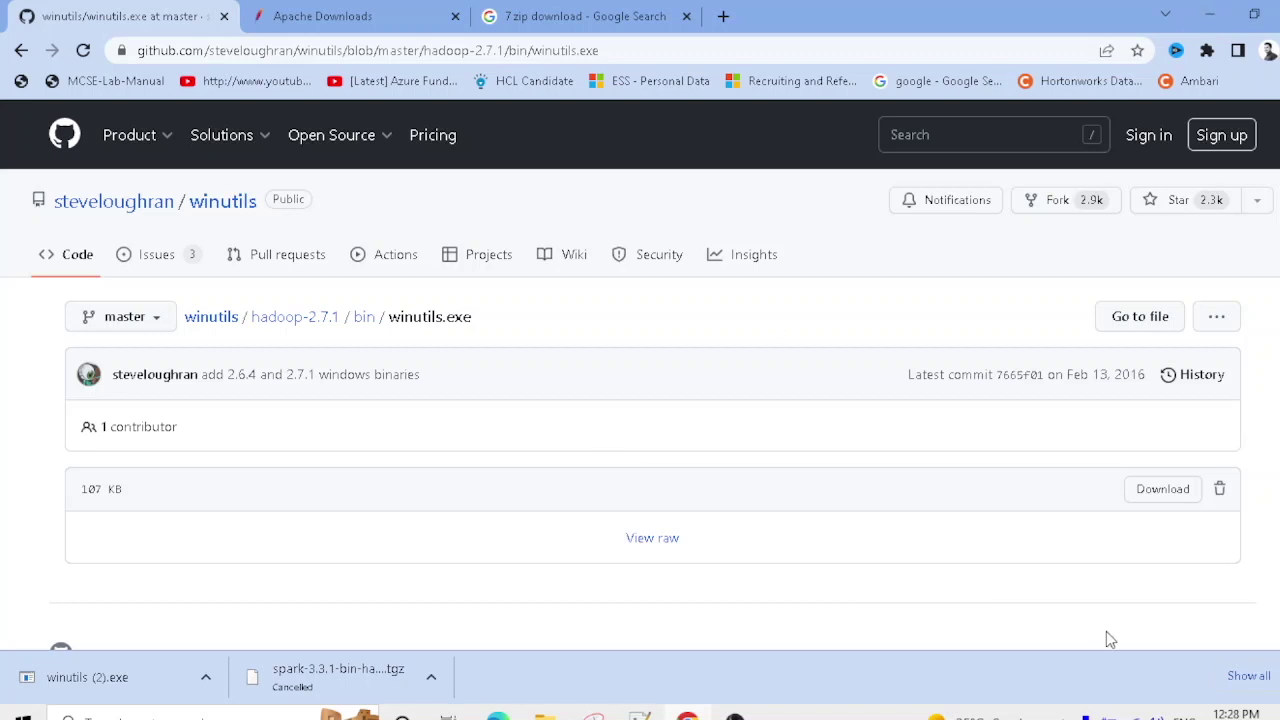
left_click(1247, 676)
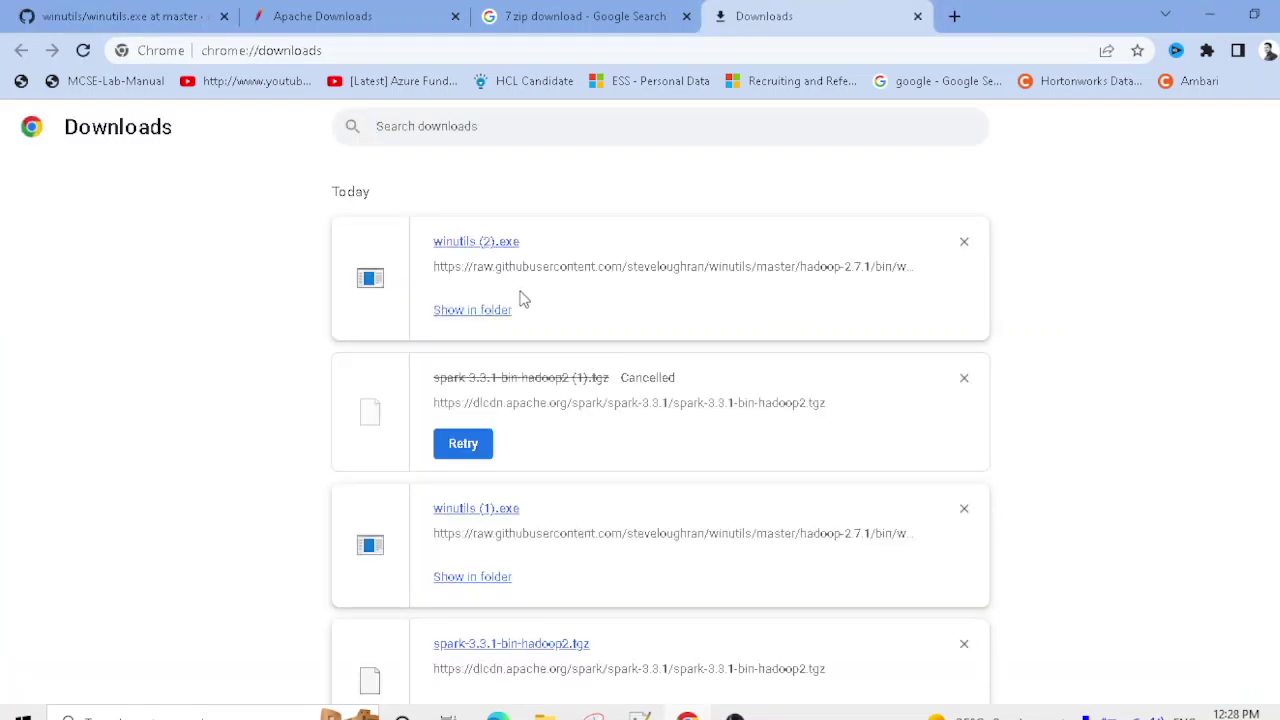
Extract spark-3.3.1-bin-hadoop2.tgz in Downloads with 7-Zip Extract Here, producing the .tar.
left_click(481, 312)
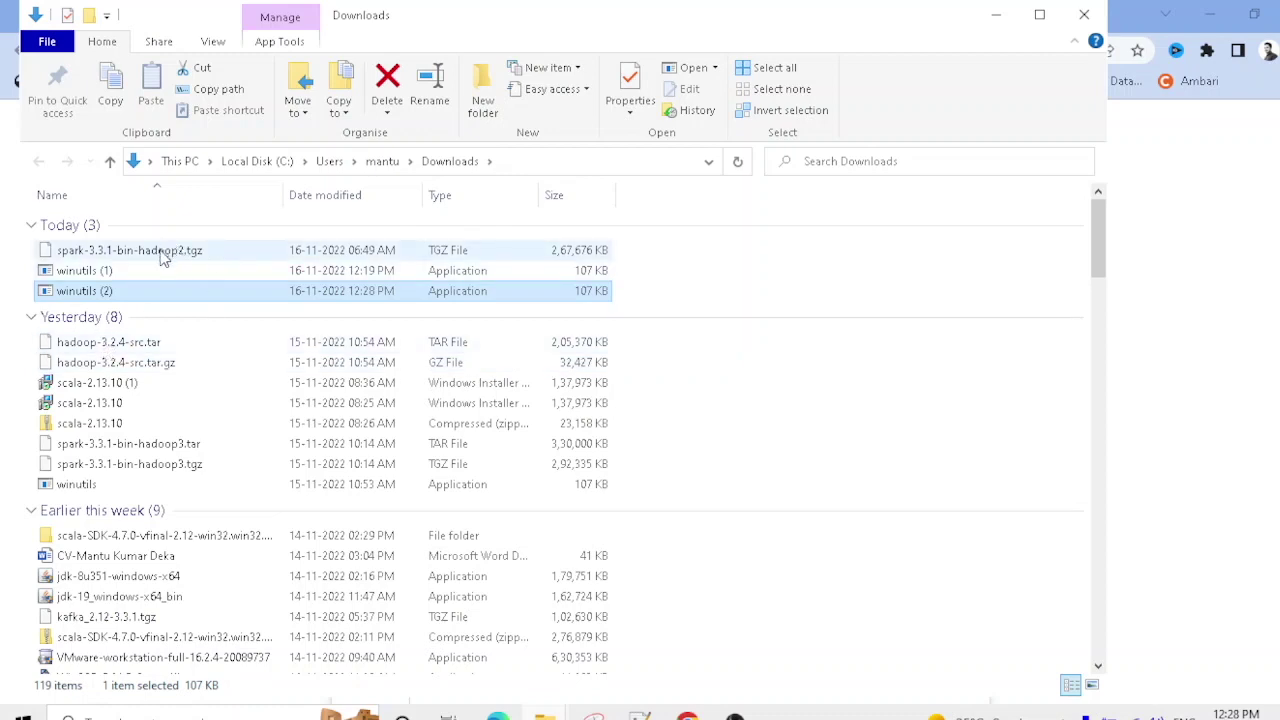
left_click(183, 254)
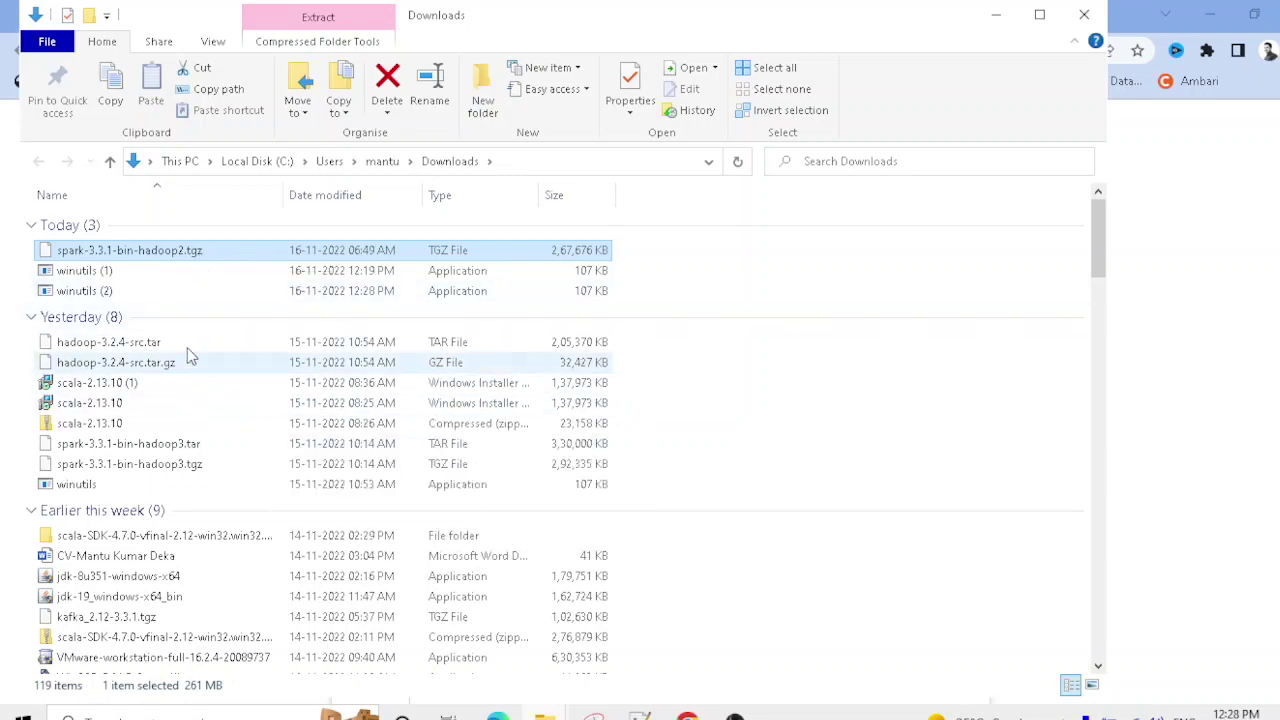
right_click(181, 258)
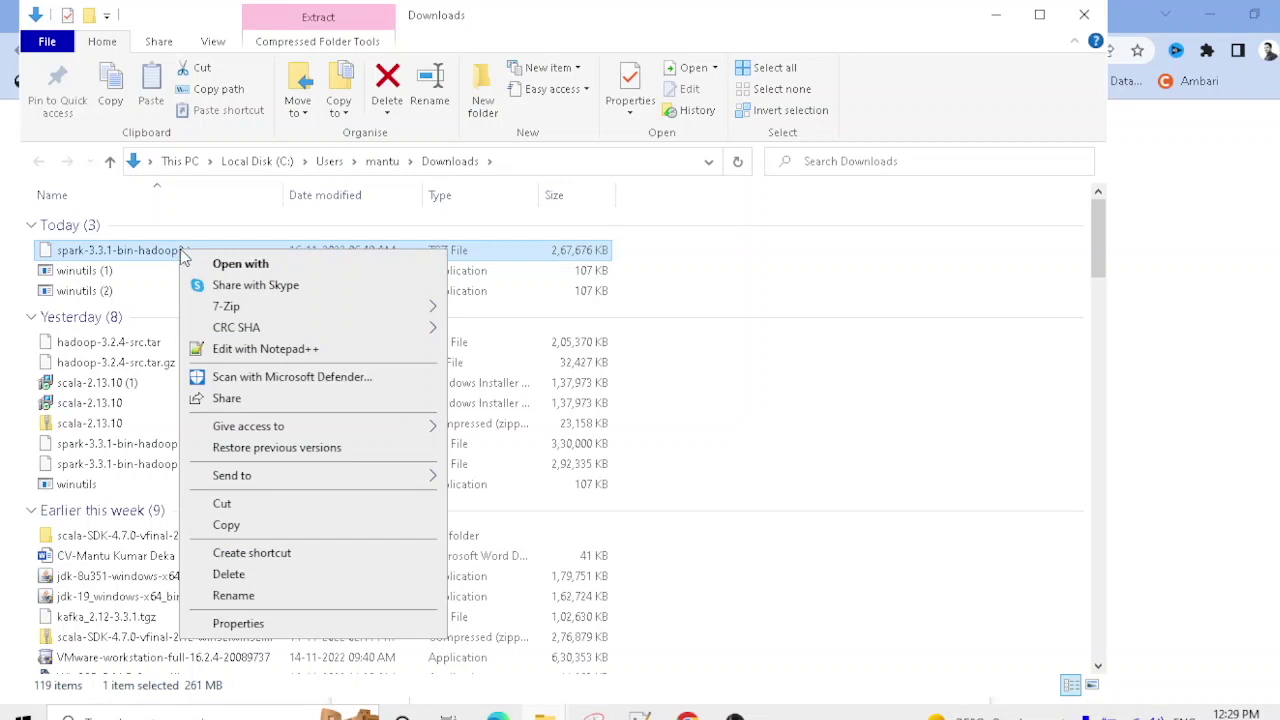
left_click(416, 307)
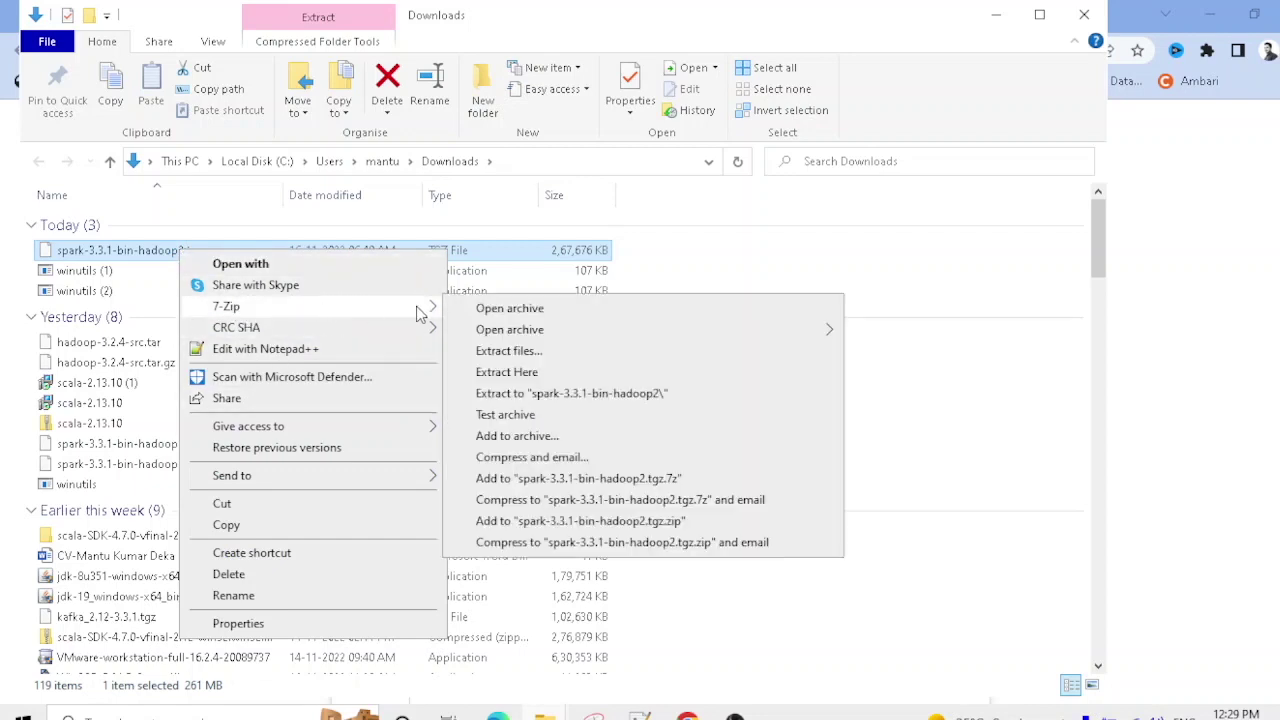
left_click(532, 374)
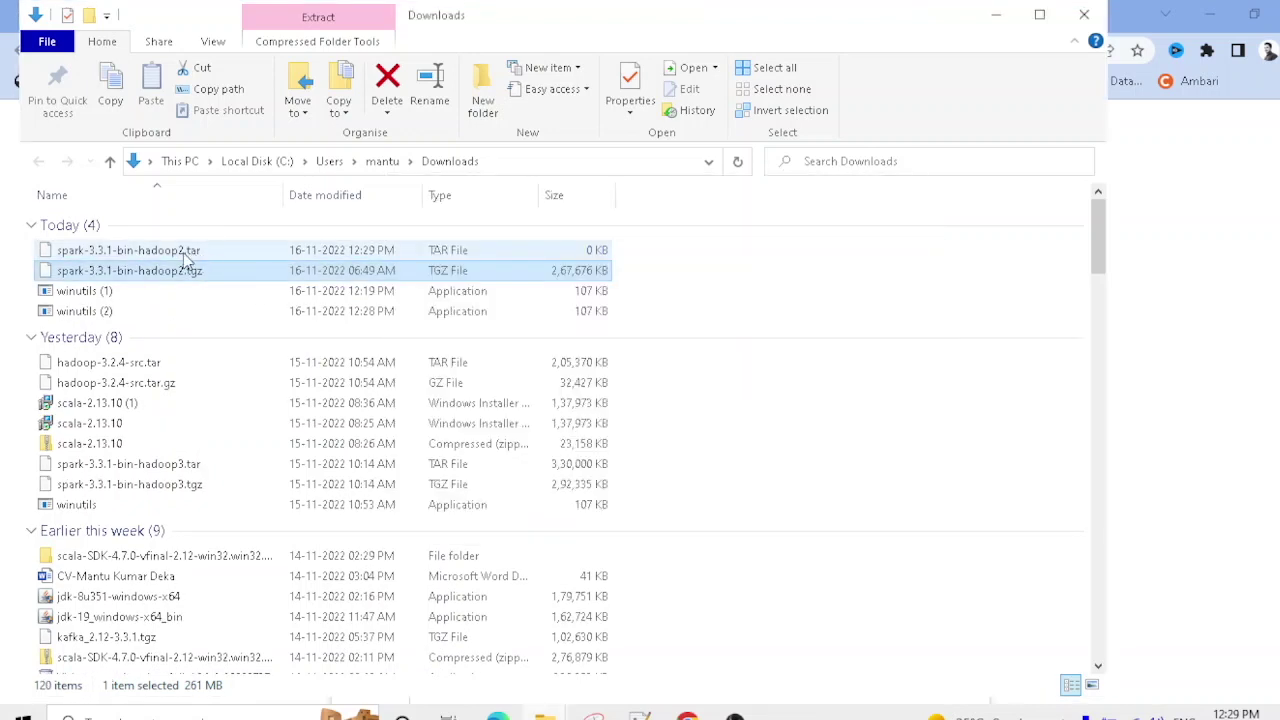
Extract spark-3.3.1-bin-hadoop2.tar with 7-Zip in the Downloads folder.
left_click(186, 256)
right_click(183, 257)
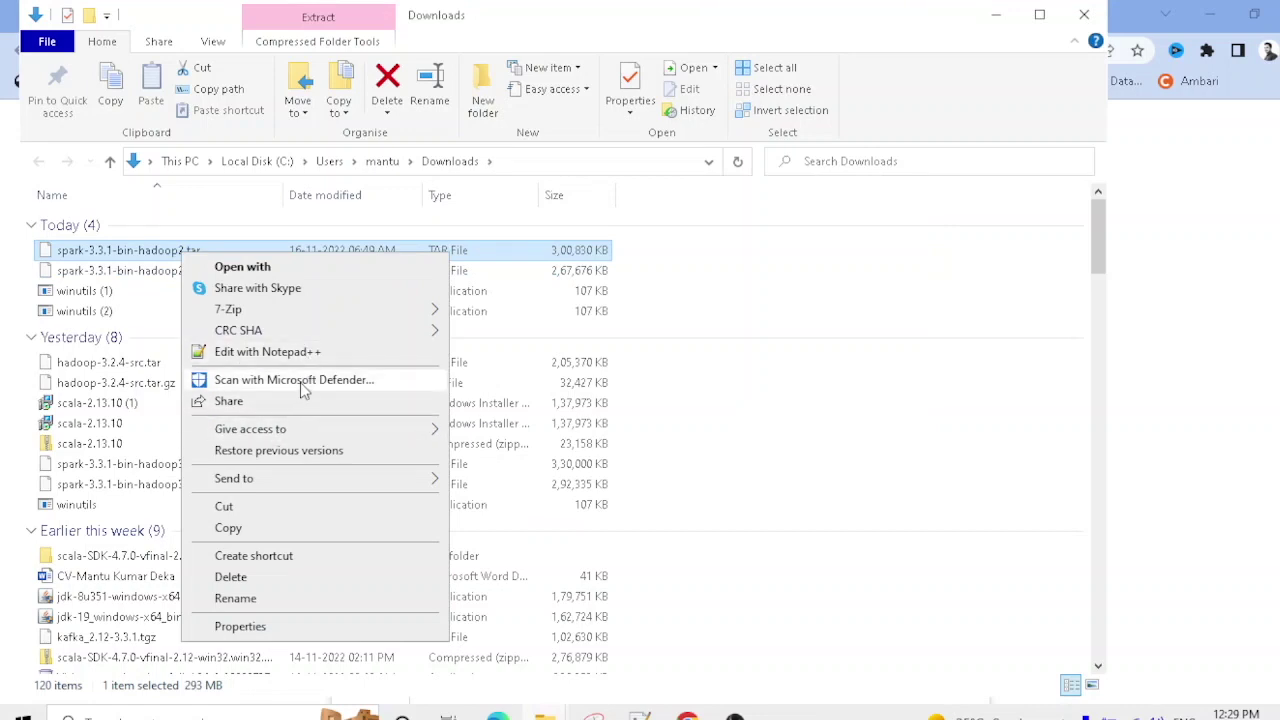
mouse_move(320, 309)
left_click(544, 372)
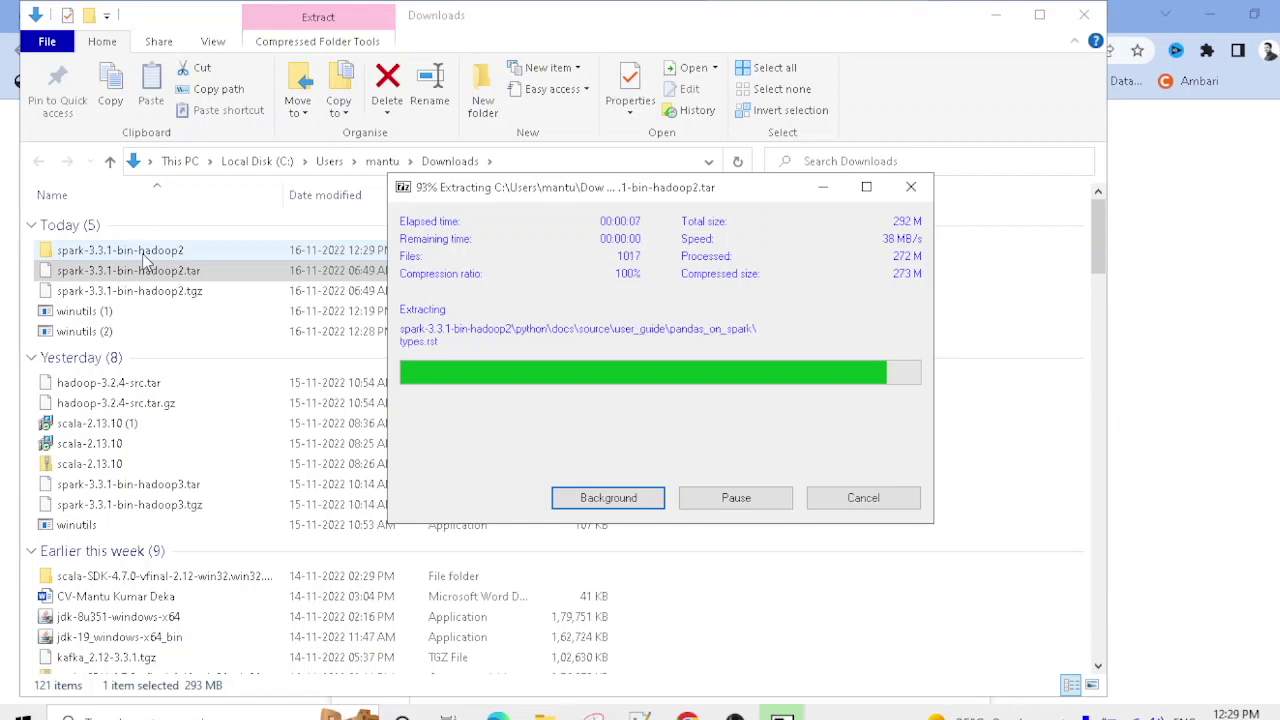
scroll(163, 529, "down", 2)
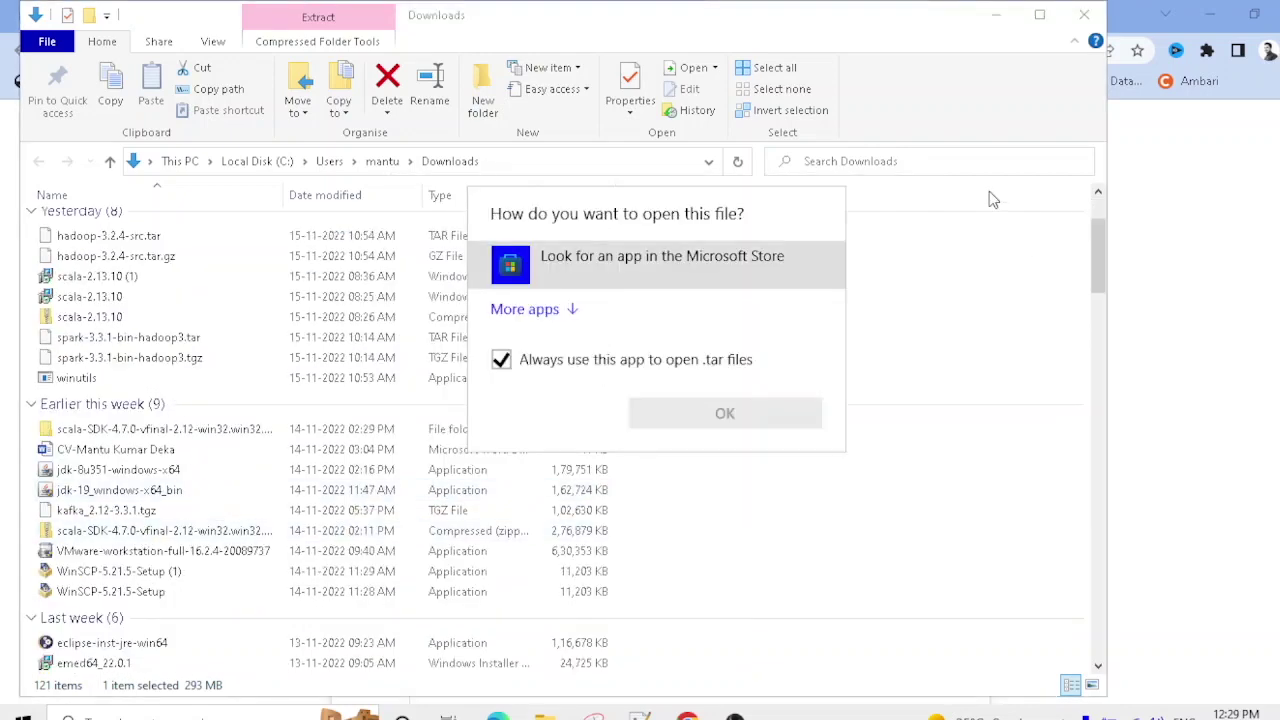
left_click(945, 262)
scroll(194, 514, "down", 2)
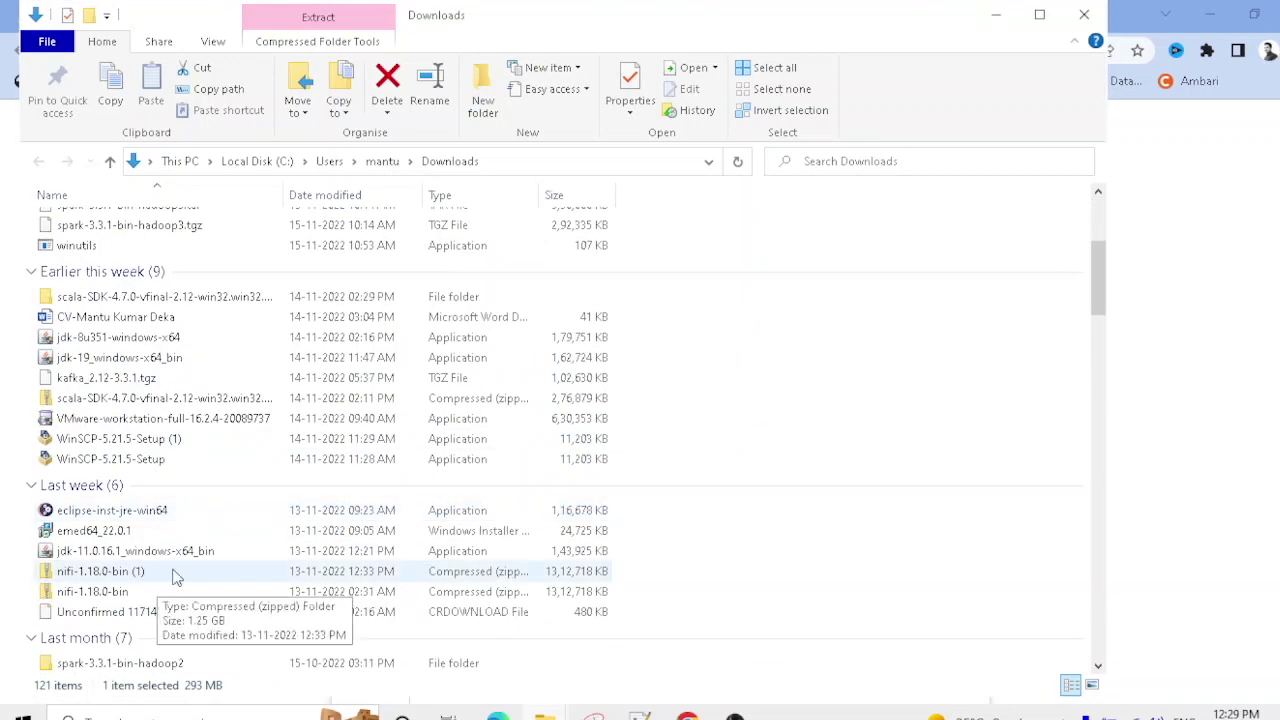
scroll(190, 570, "down", 2)
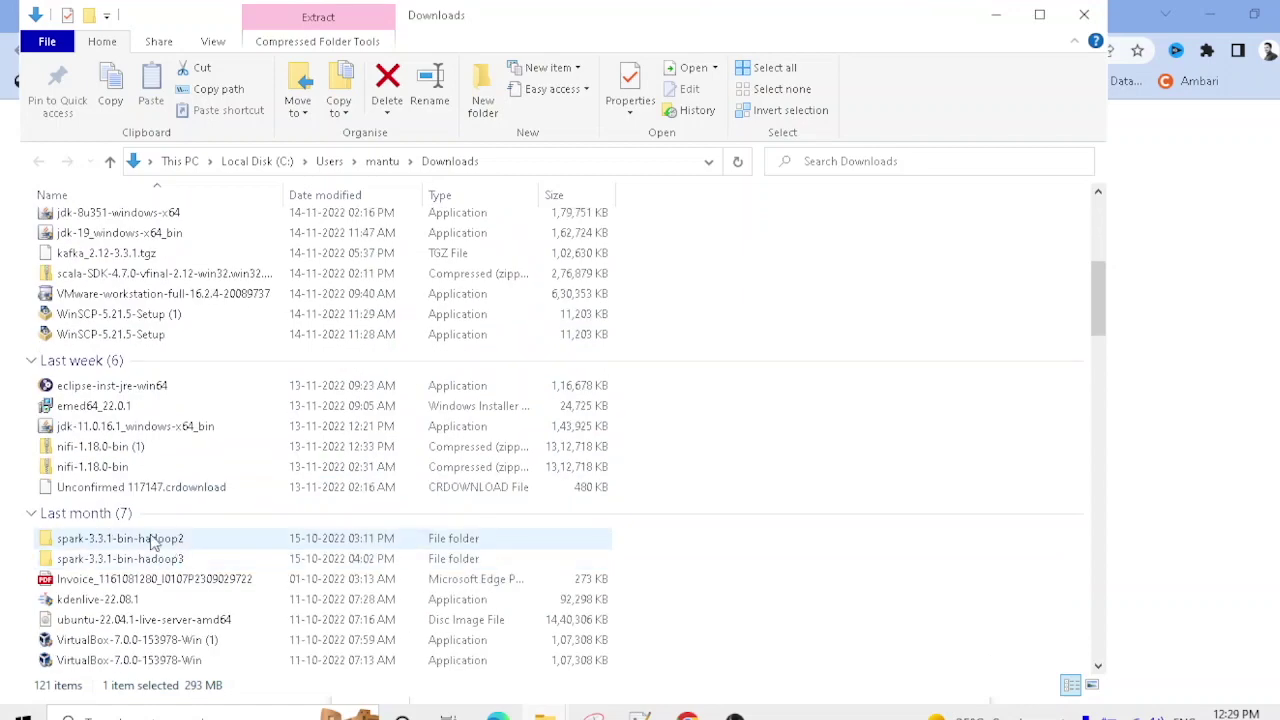
Cut the extracted spark-3.3.1-bin-hadoop2 folder and navigate to Local Disk (C:).
double_click(150, 540)
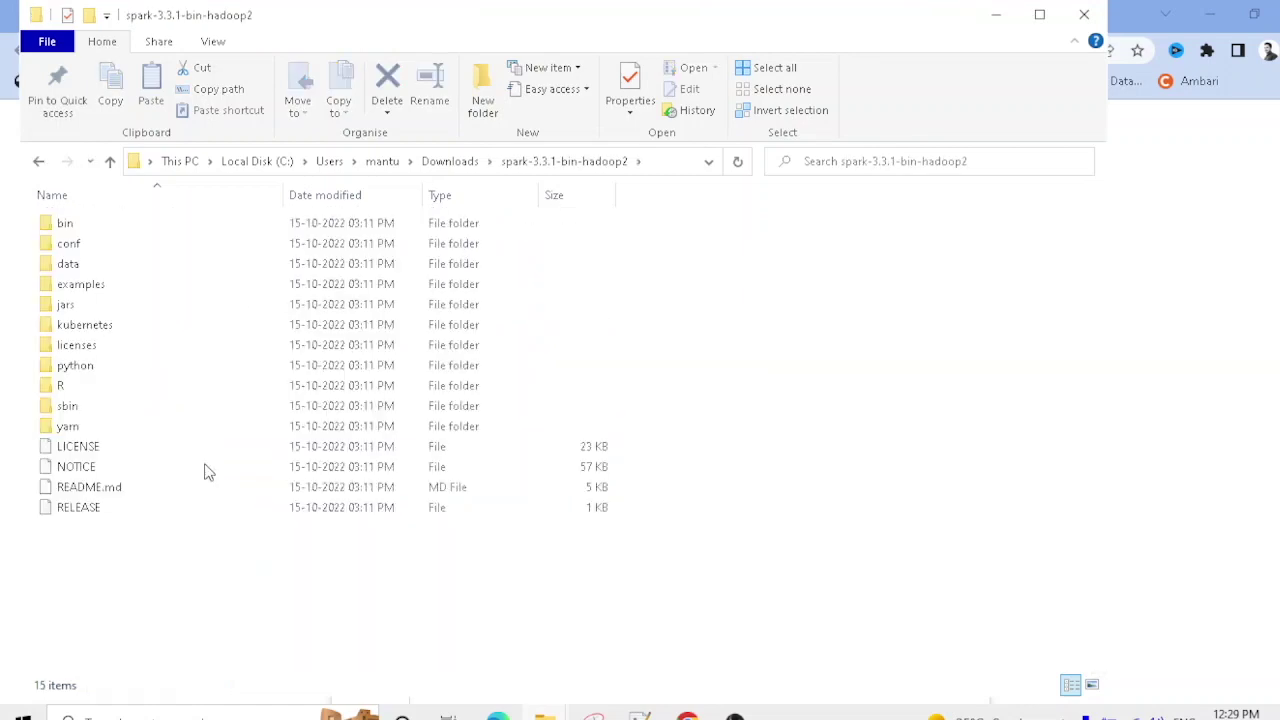
left_click(449, 161)
scroll(137, 617, "down", 2)
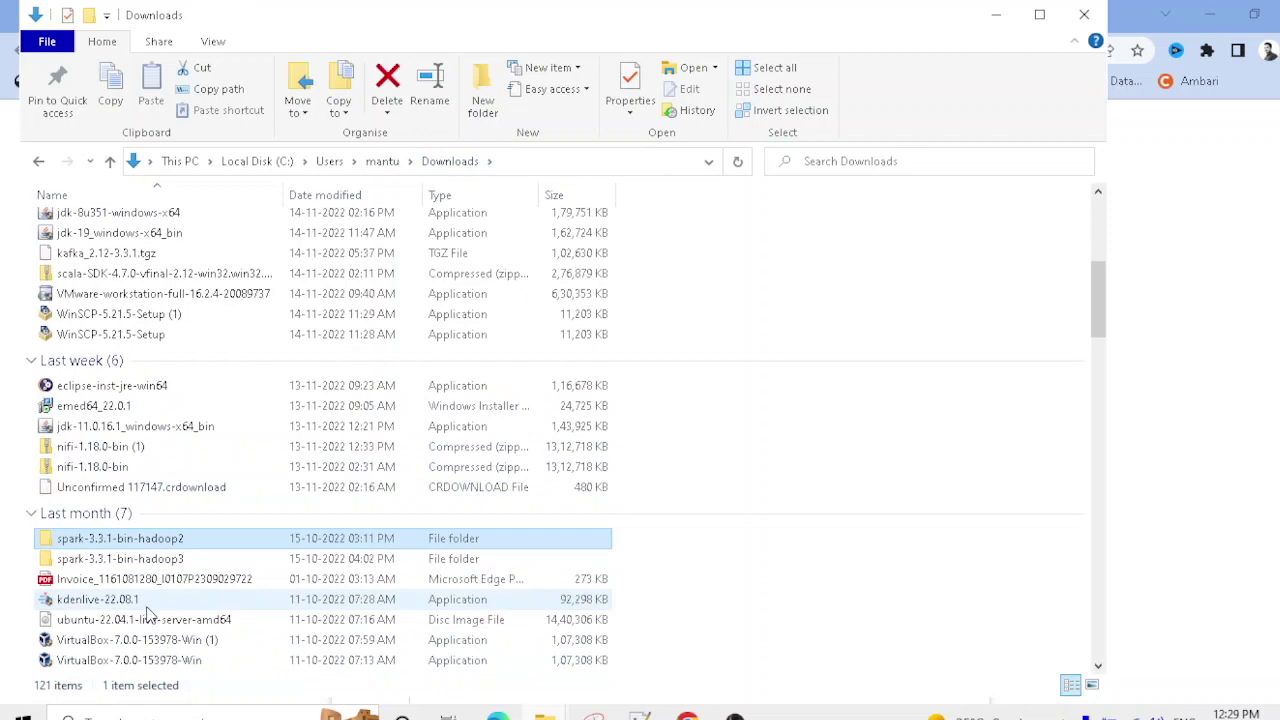
right_click(150, 538)
left_click(208, 408)
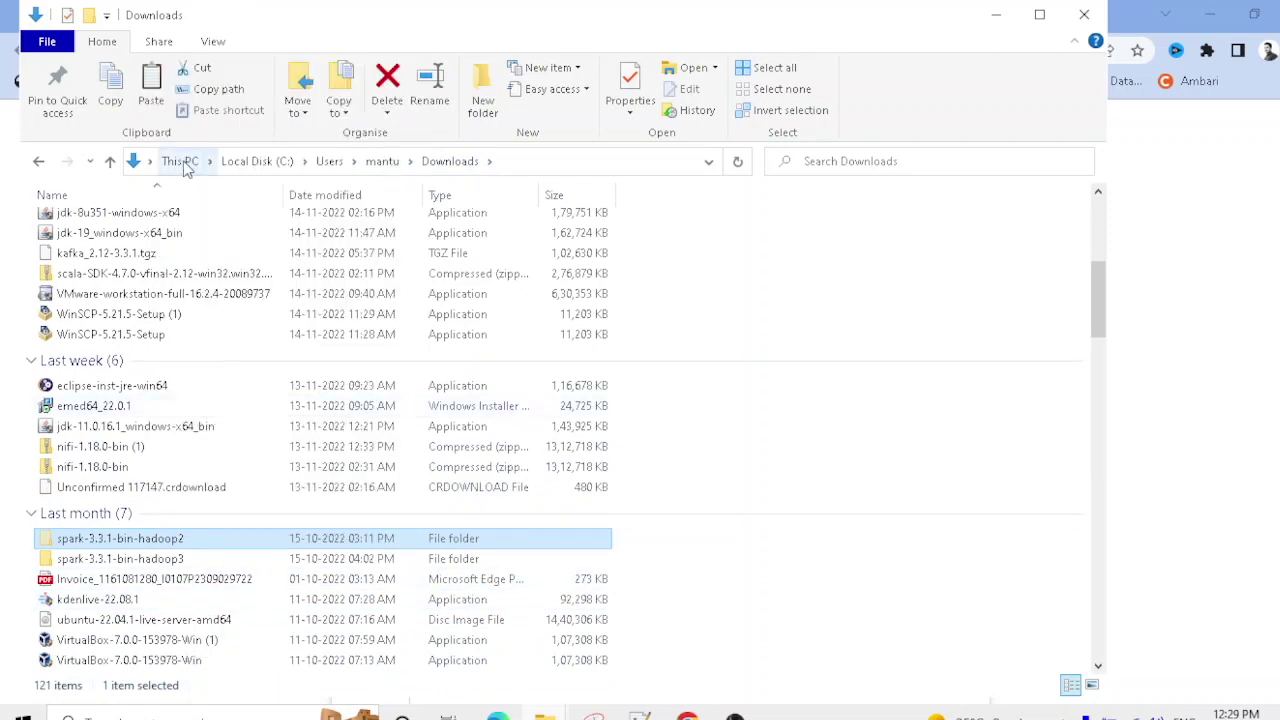
left_click(172, 161)
key("Return")
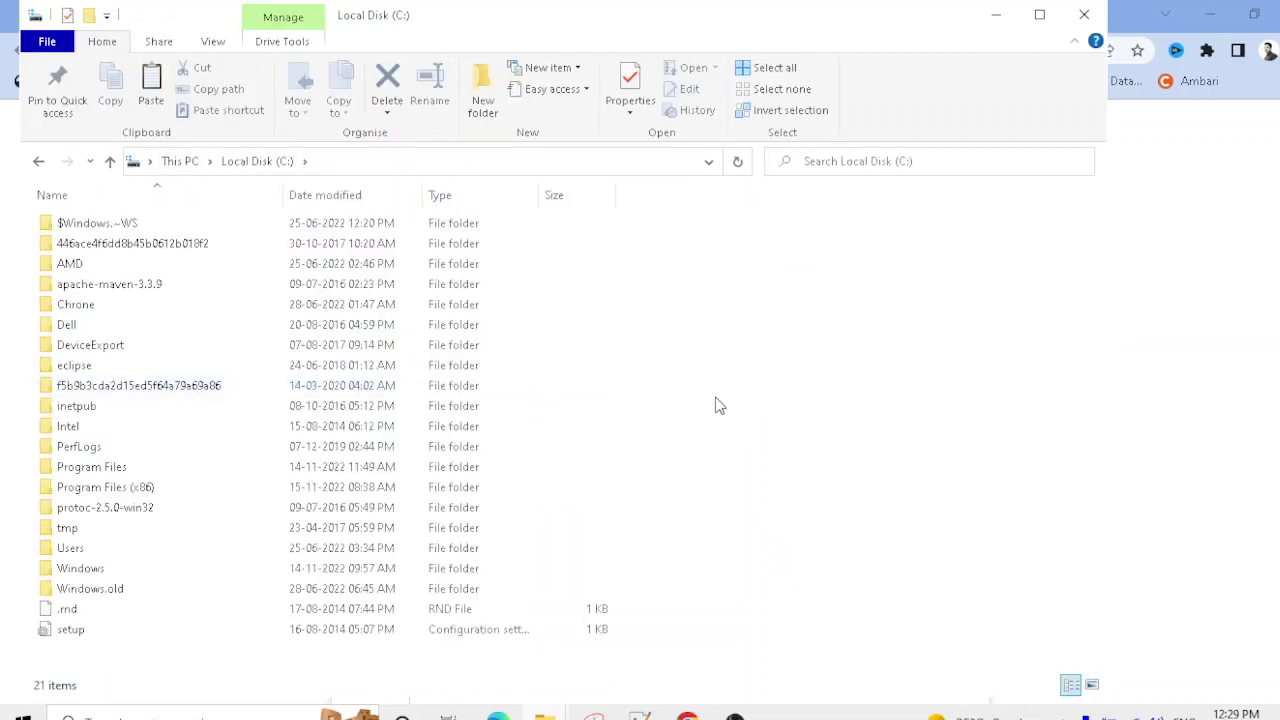
Paste the Spark folder into C:, rename it spark, and view its contents.
right_click(816, 314)
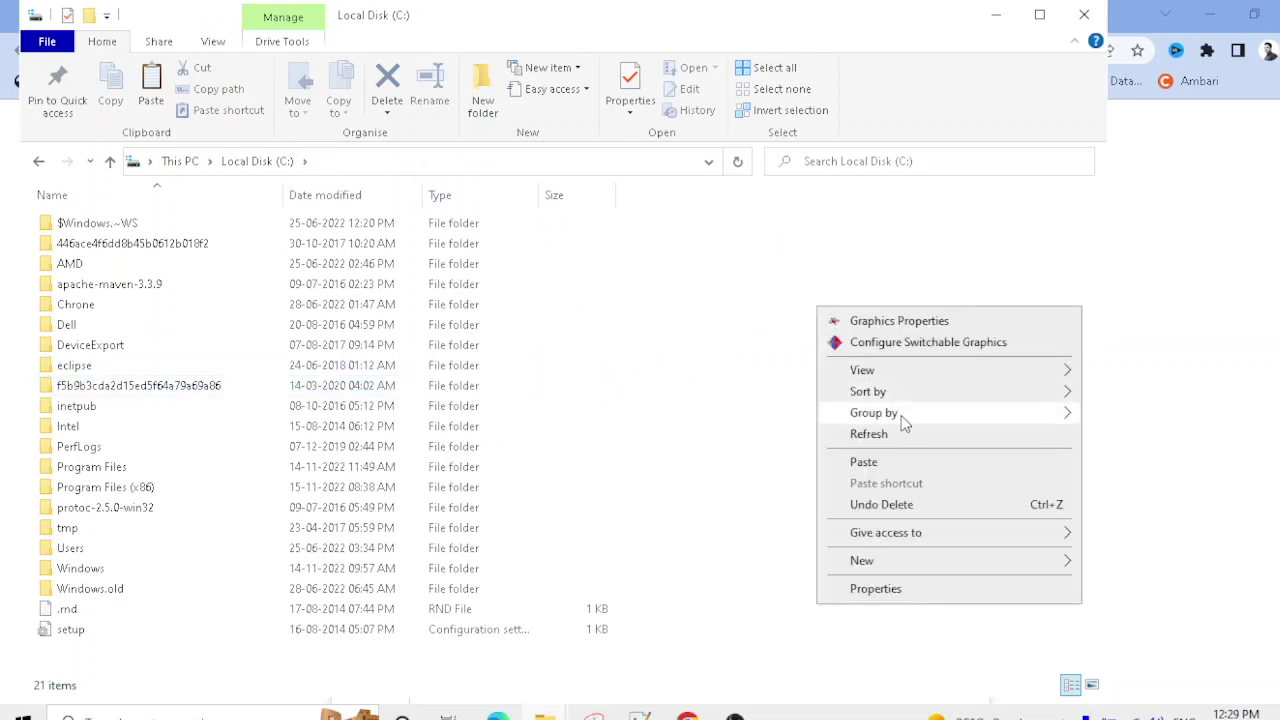
left_click(881, 471)
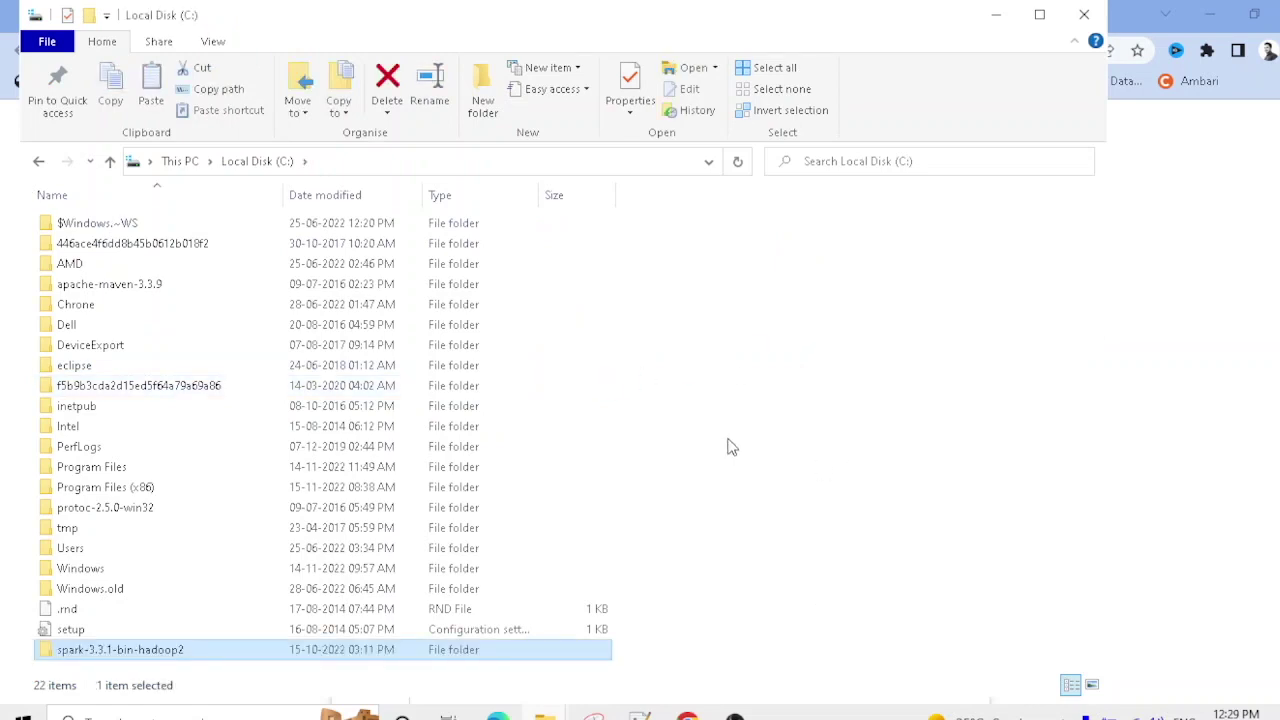
right_click(153, 665)
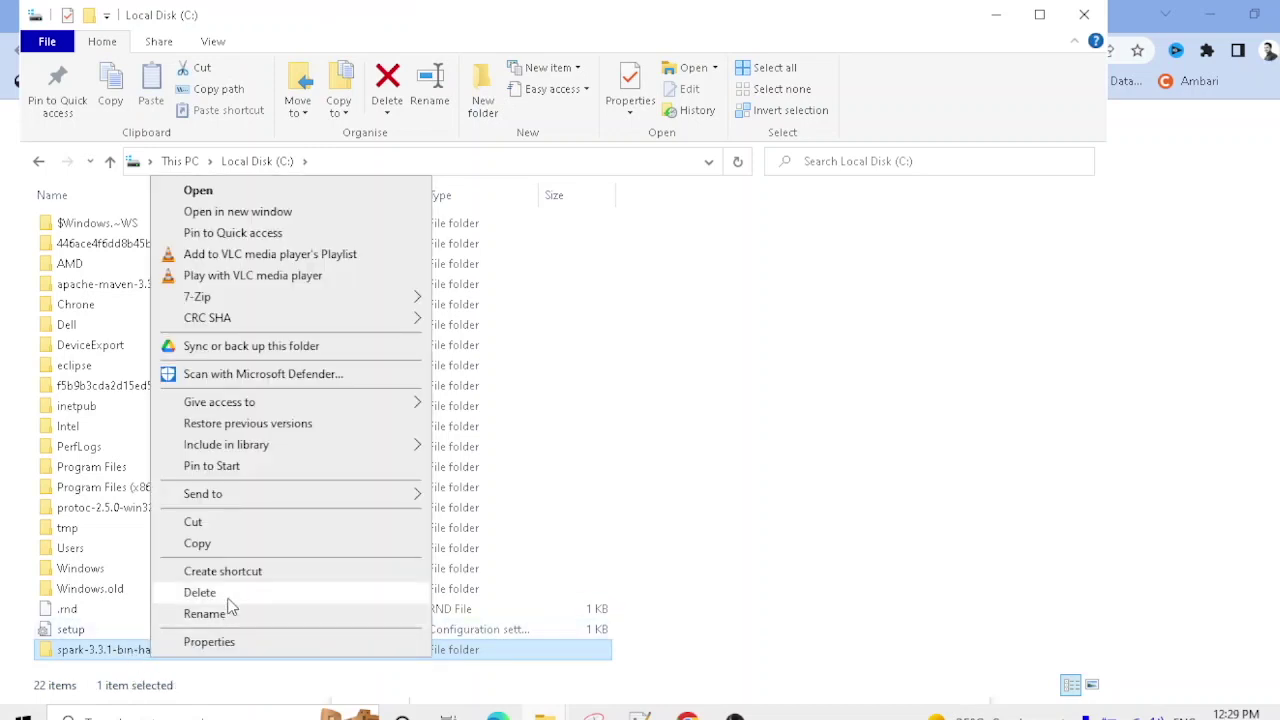
left_click(266, 611)
key("Delete")
key("ctrl+z")
type("spark")
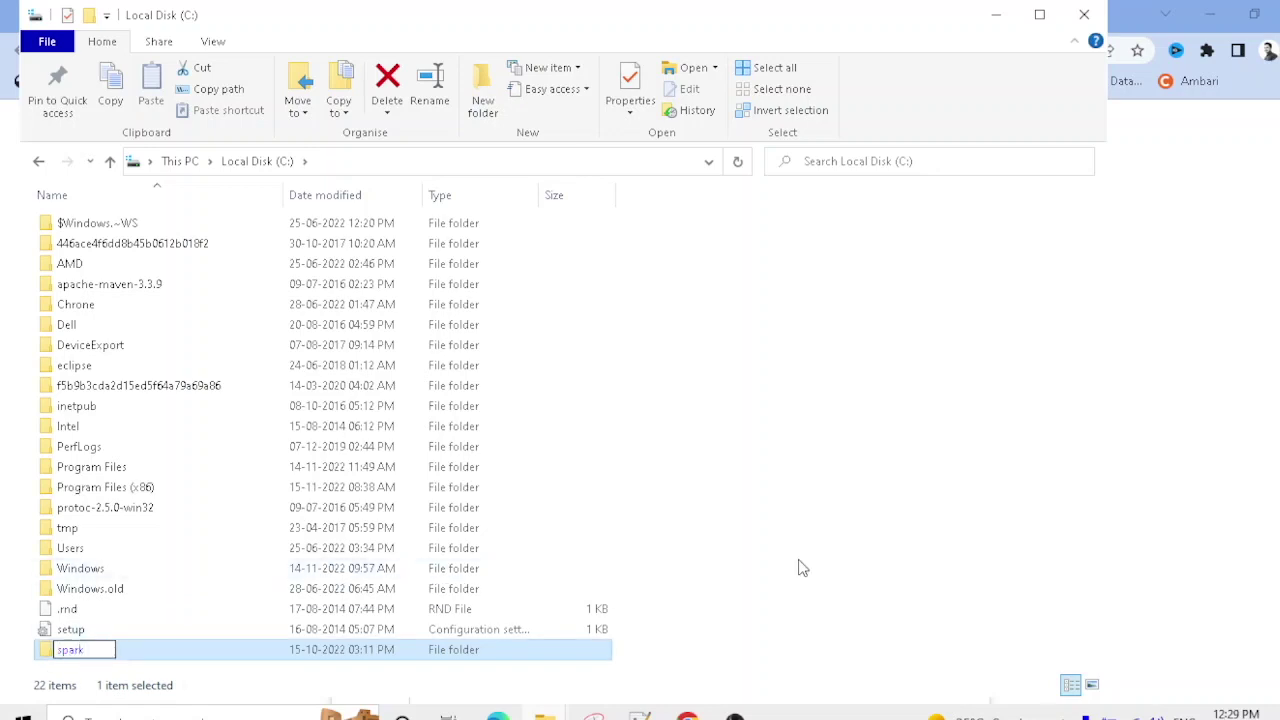
left_click(800, 569)
double_click(67, 653)
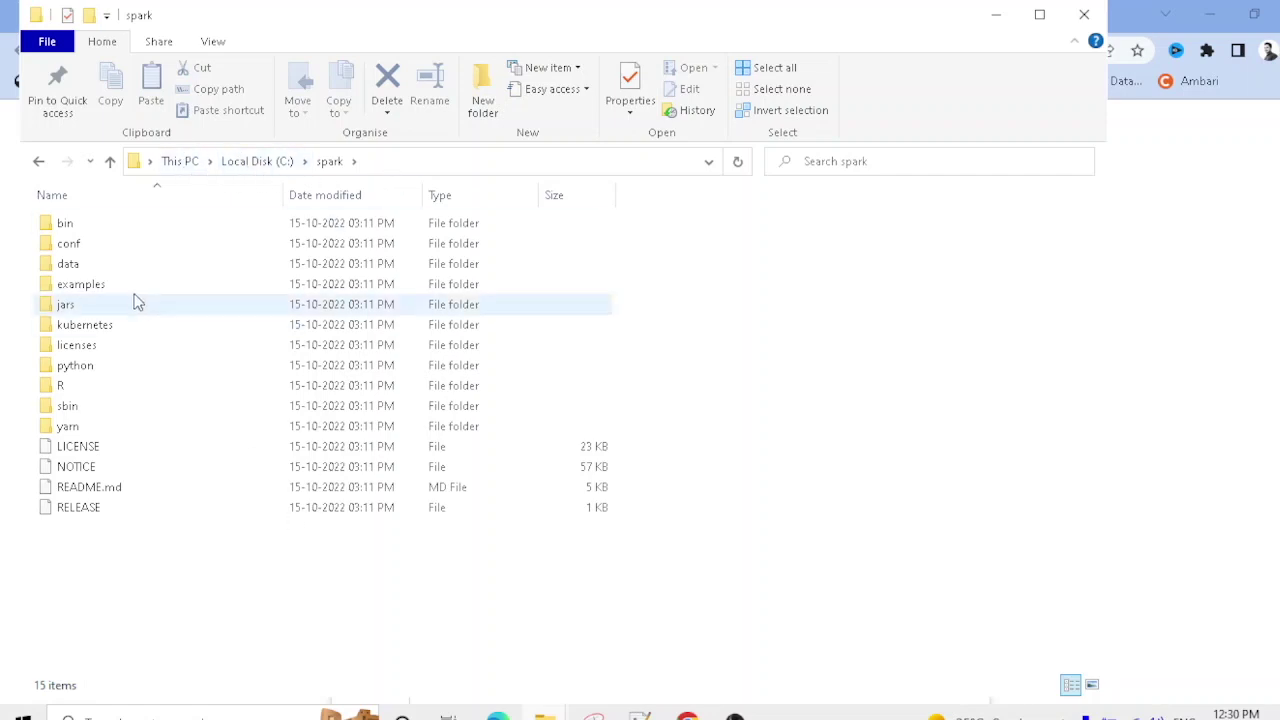
Open C:\spark\bin, then show the downloaded winutils file in its Downloads folder.
double_click(65, 225)
scroll(677, 491, "down", 2)
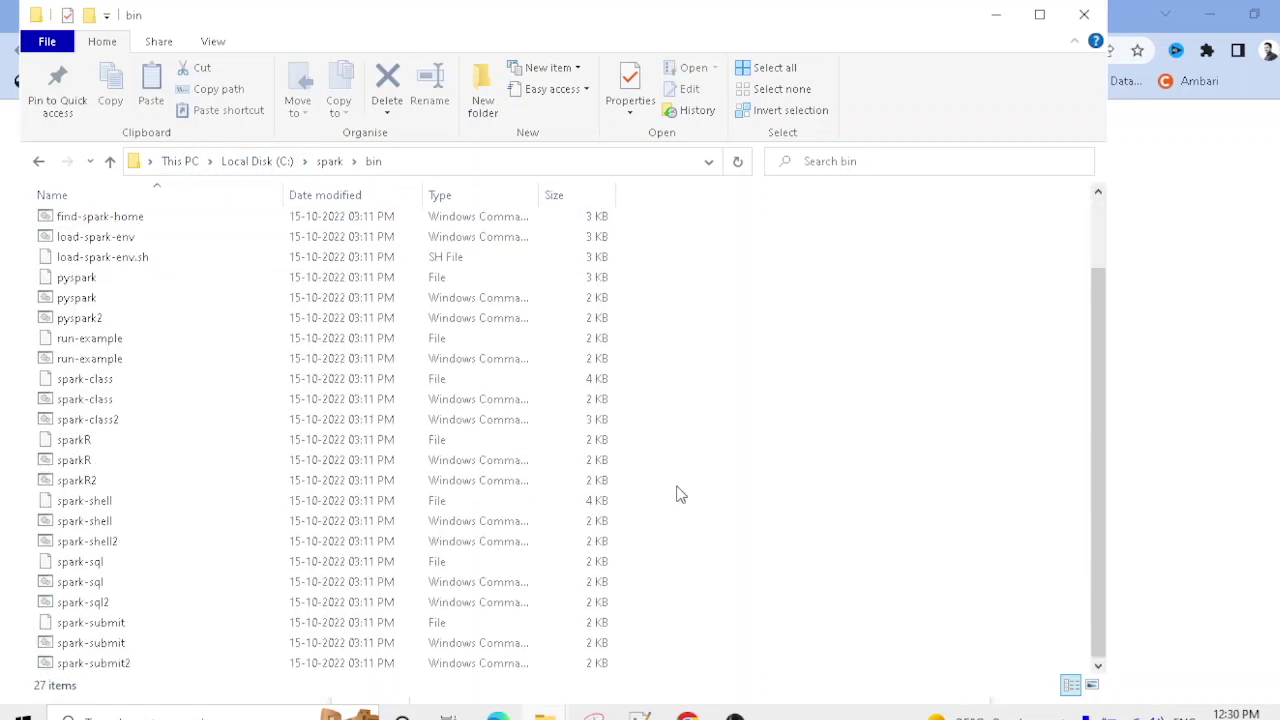
mouse_move(544, 716)
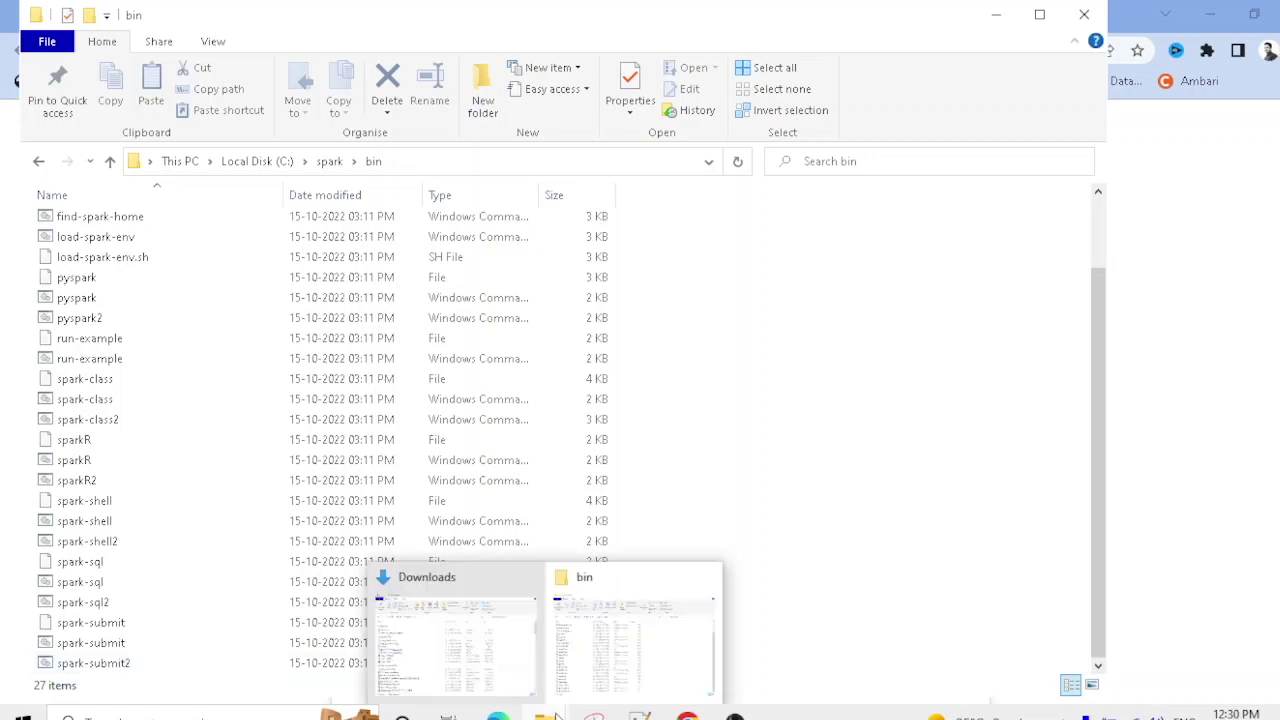
left_click(478, 632)
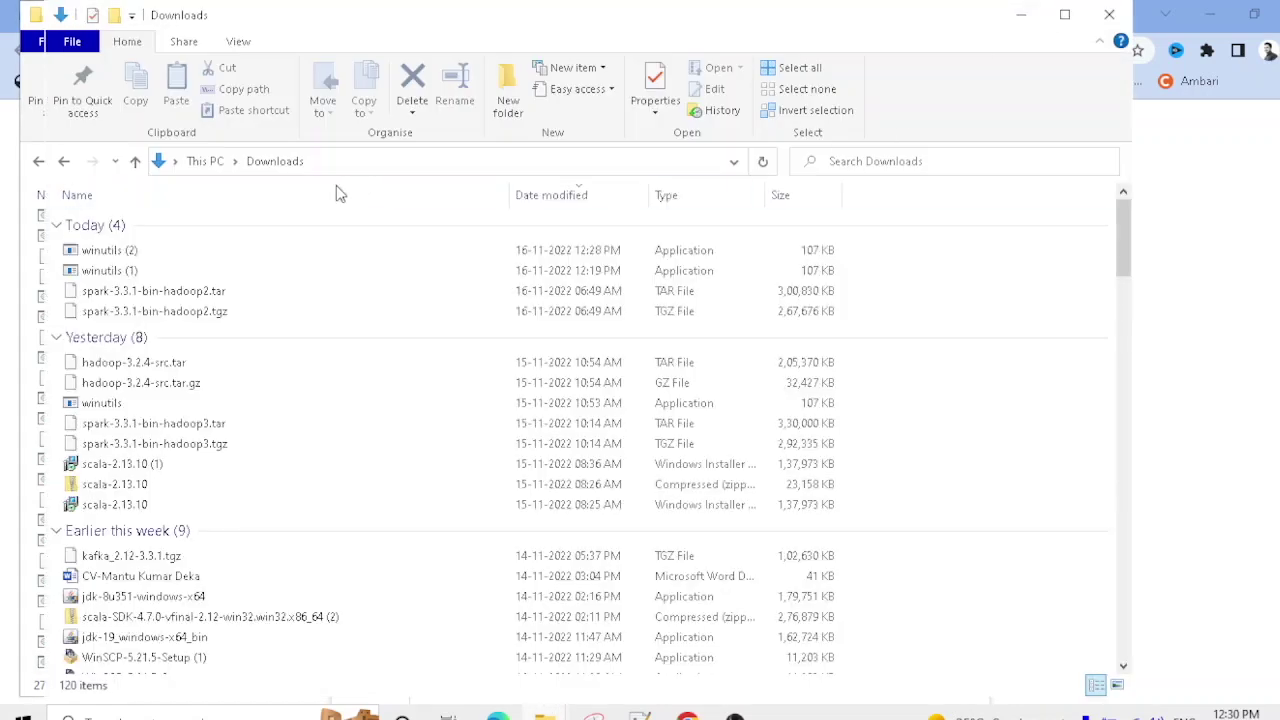
left_click(1020, 15)
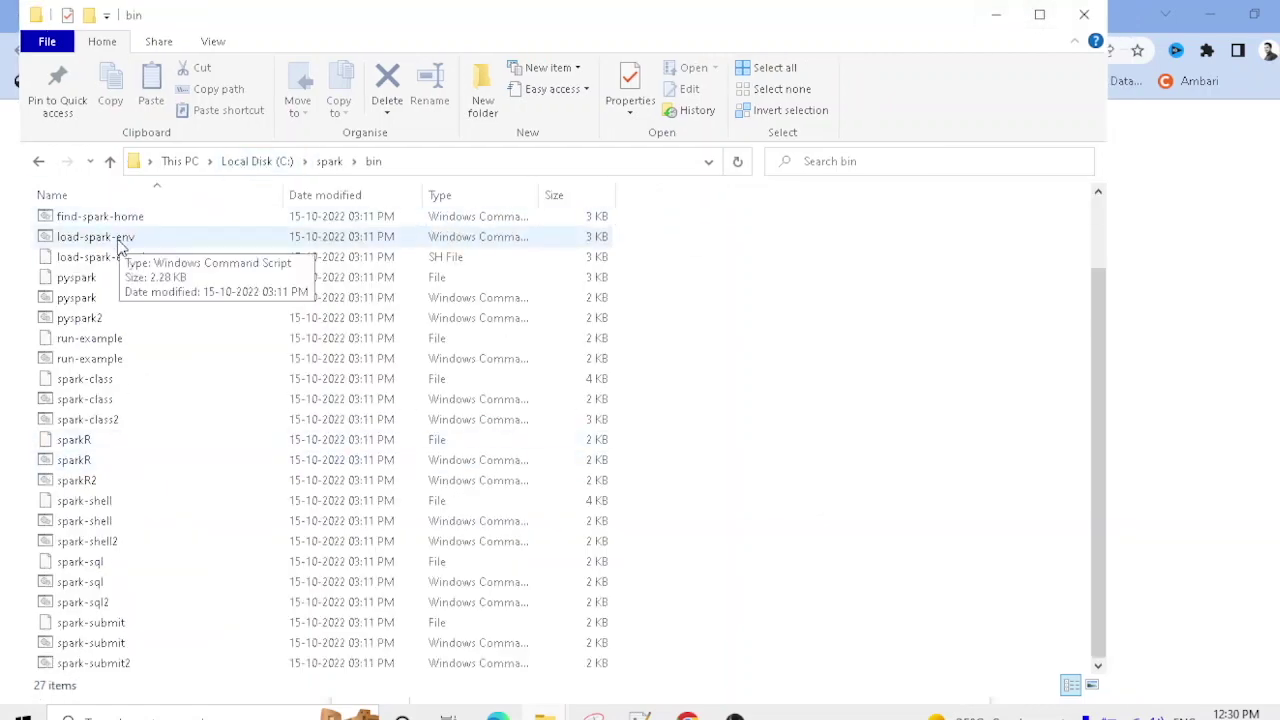
left_click(1000, 20)
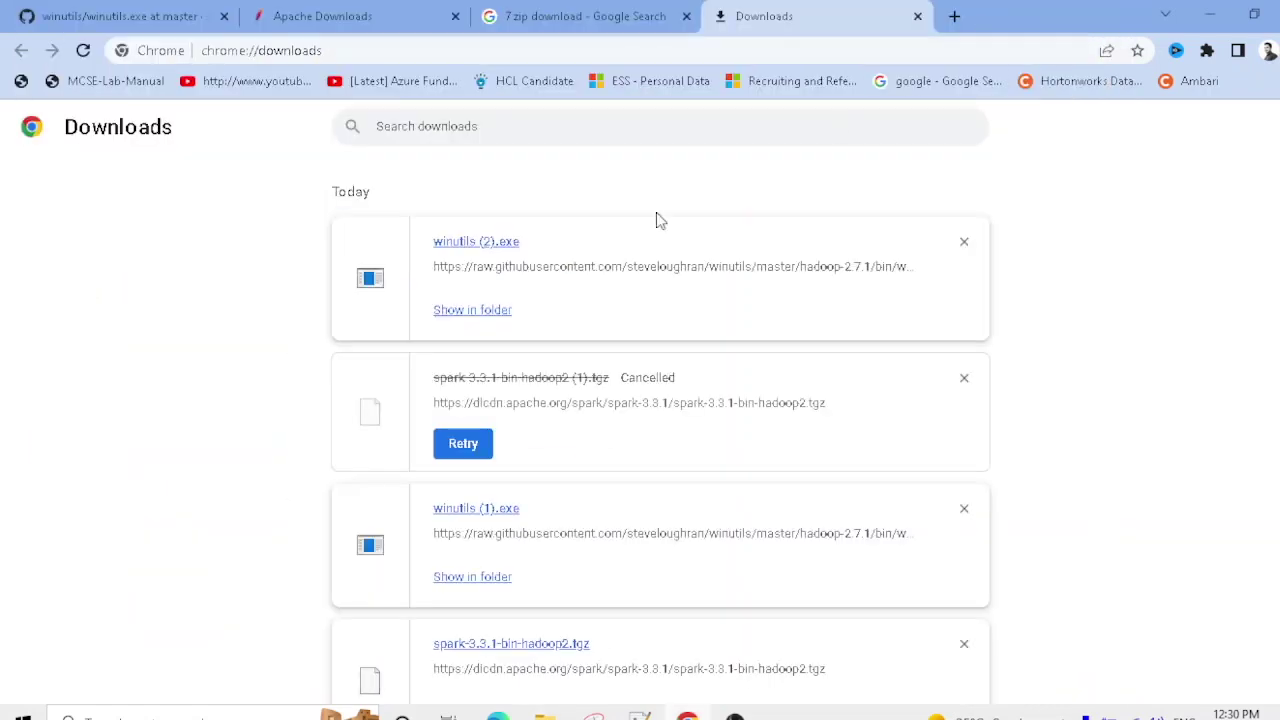
left_click(472, 312)
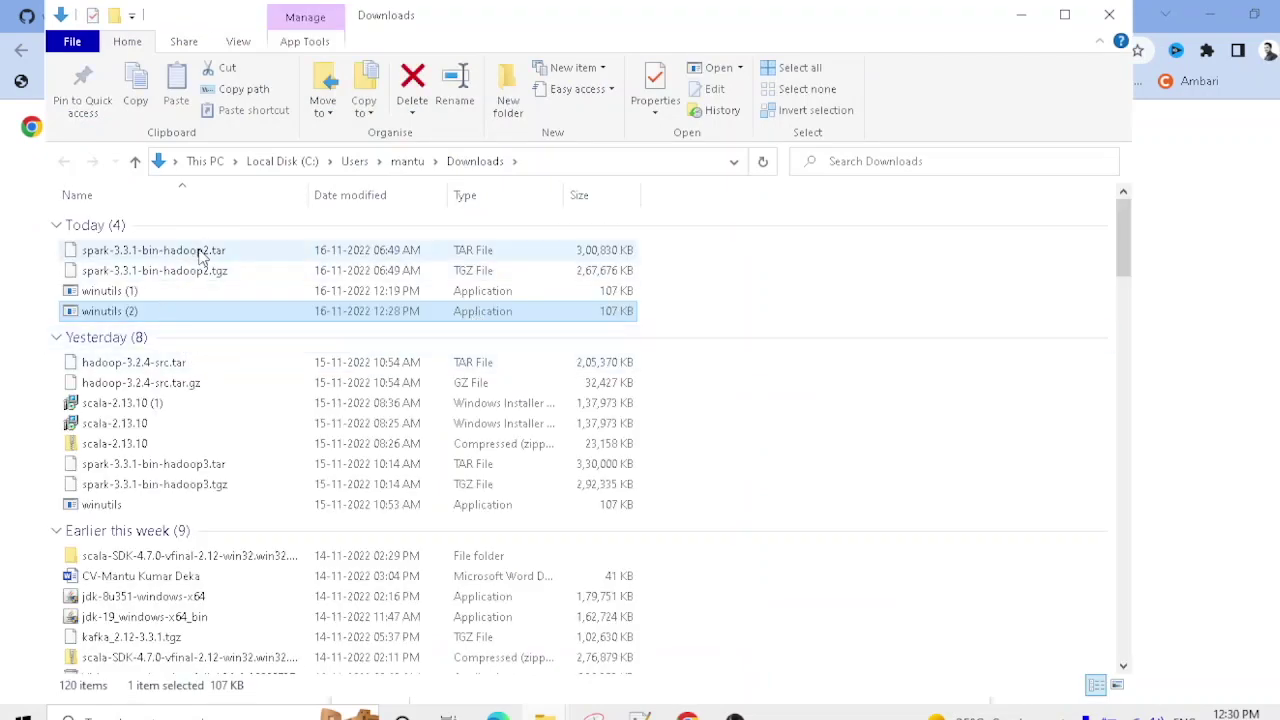
Cut winutils (1) from Downloads and paste it into C:\spark\bin.
left_click(127, 293)
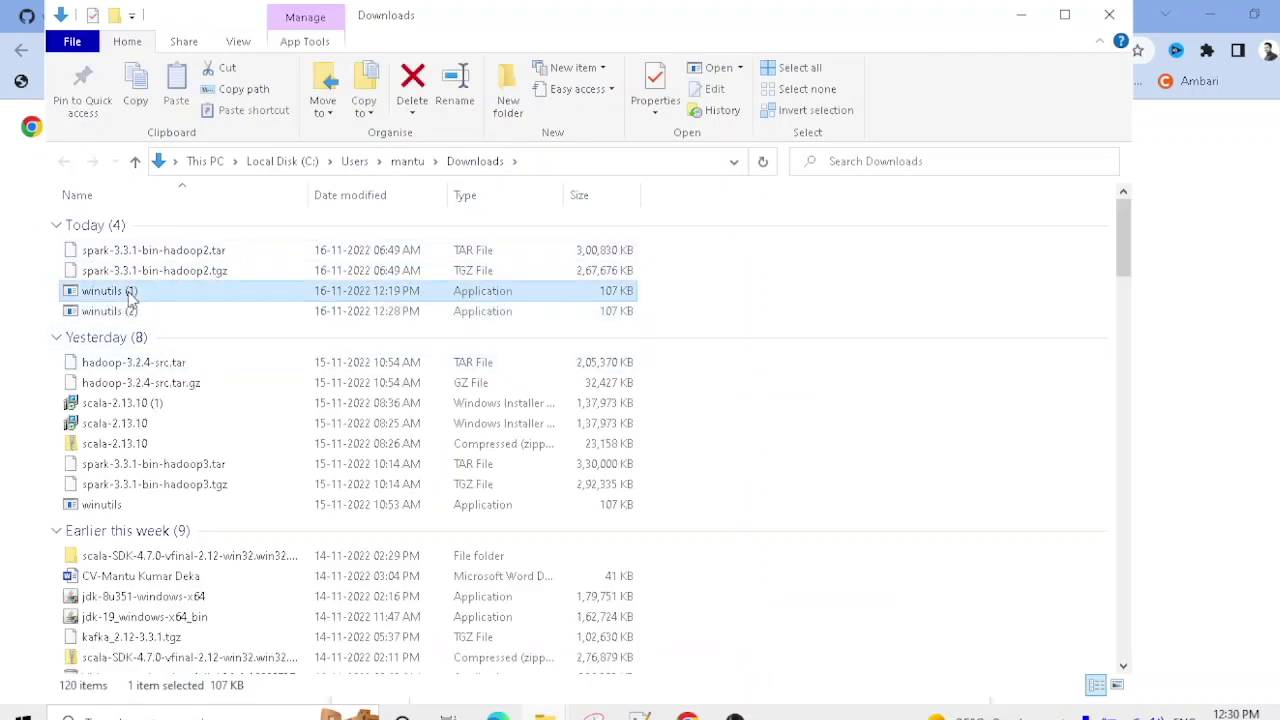
right_click(130, 296)
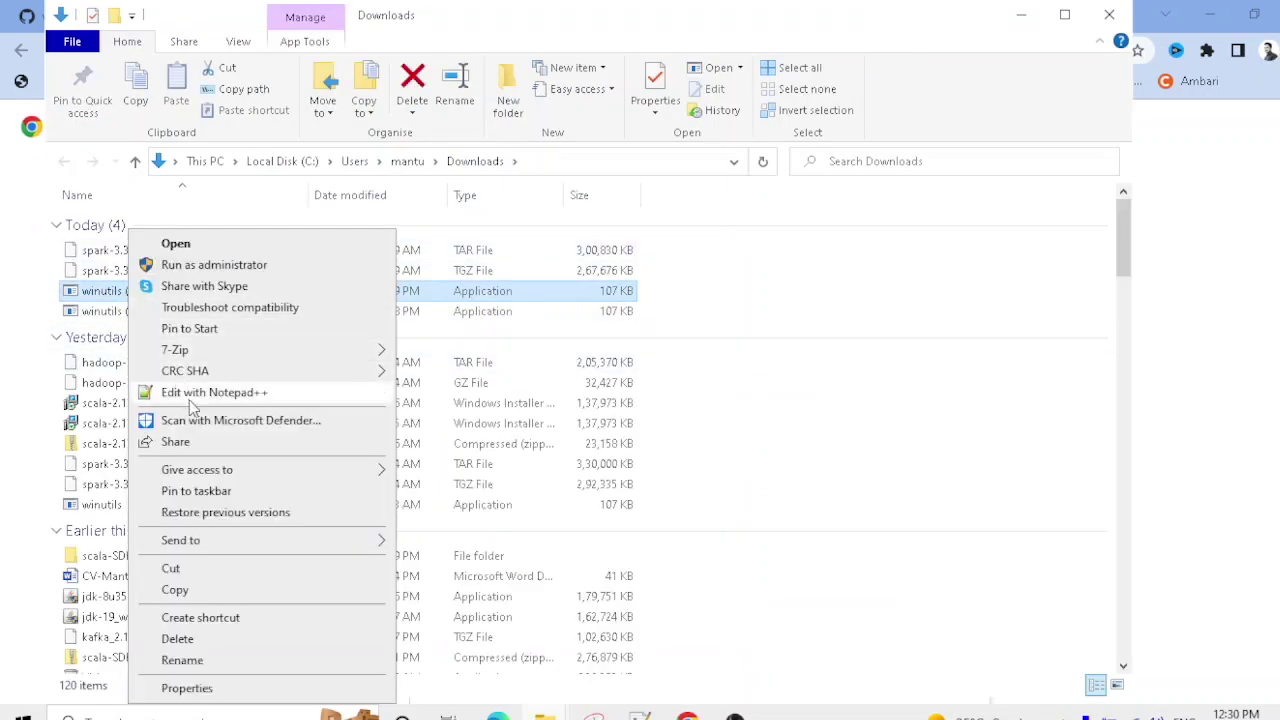
left_click(187, 569)
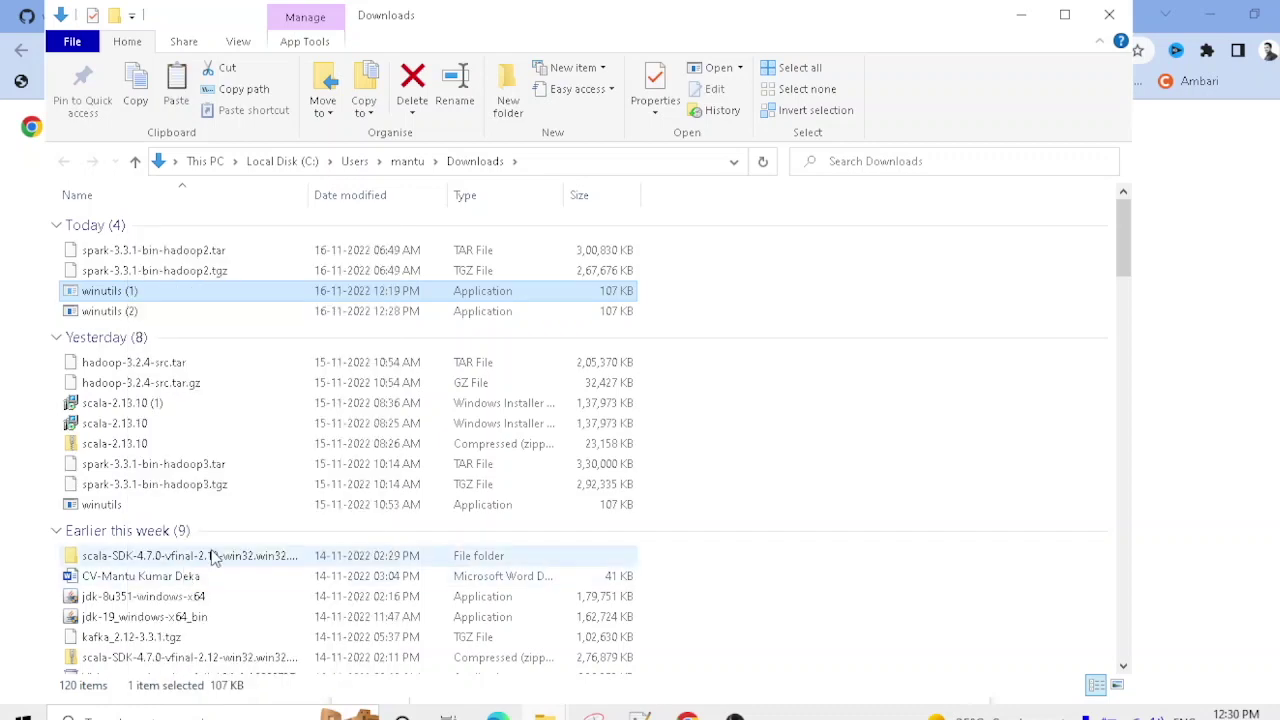
left_click(303, 163)
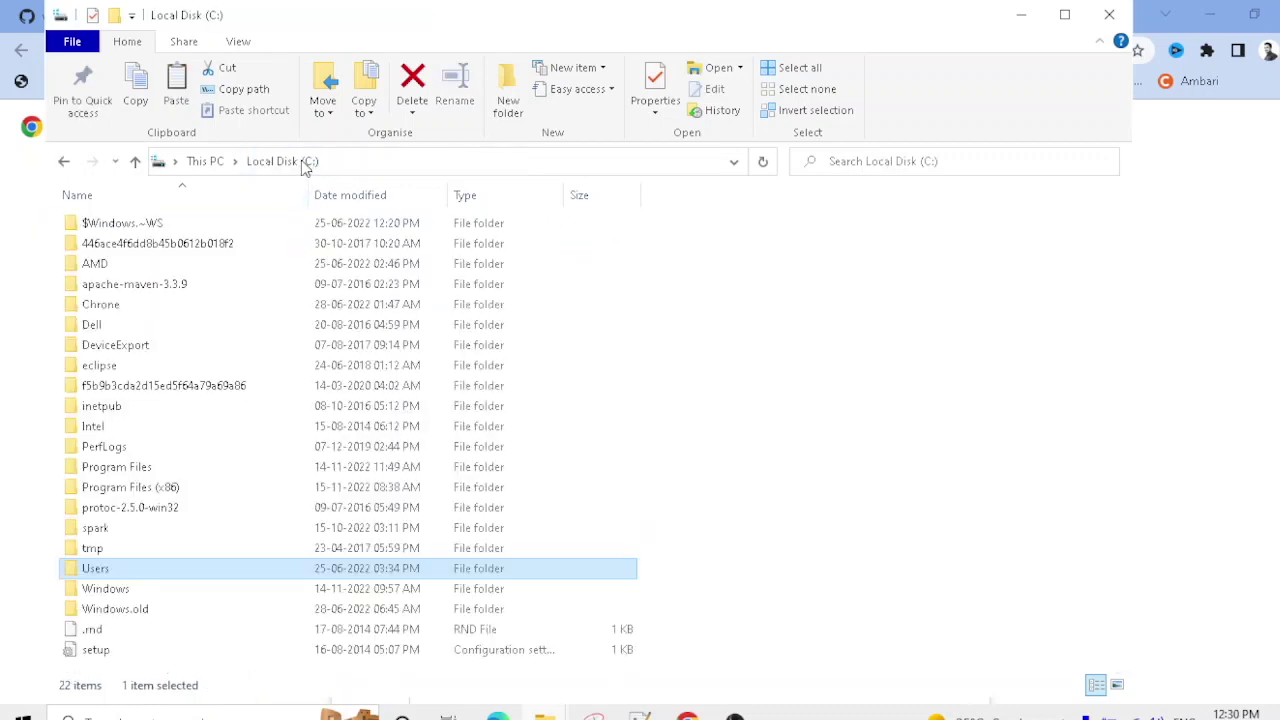
double_click(95, 528)
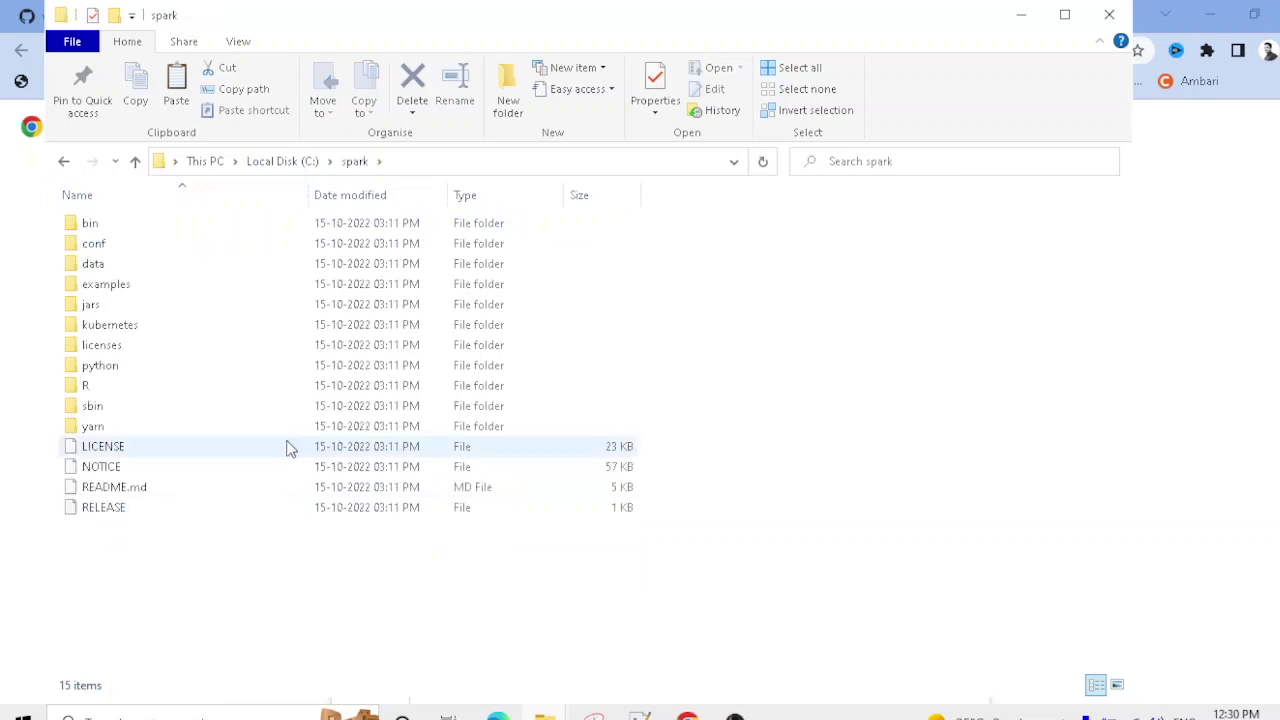
double_click(172, 226)
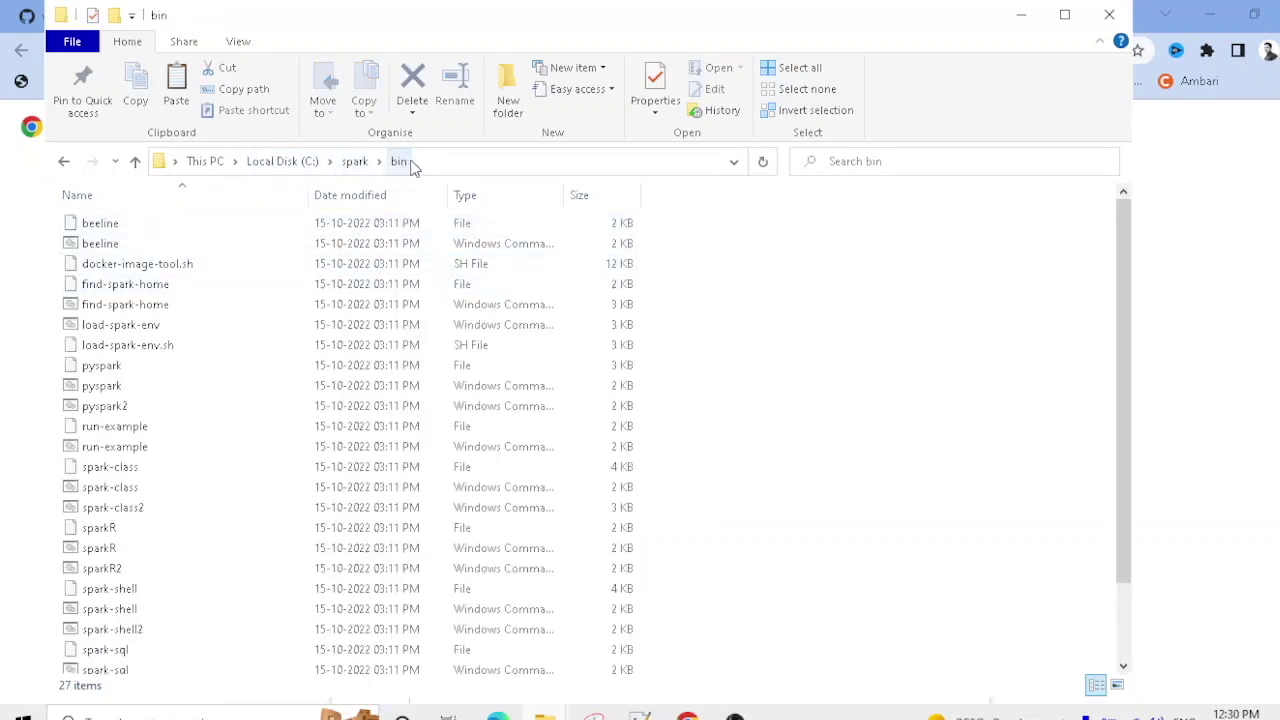
right_click(893, 411)
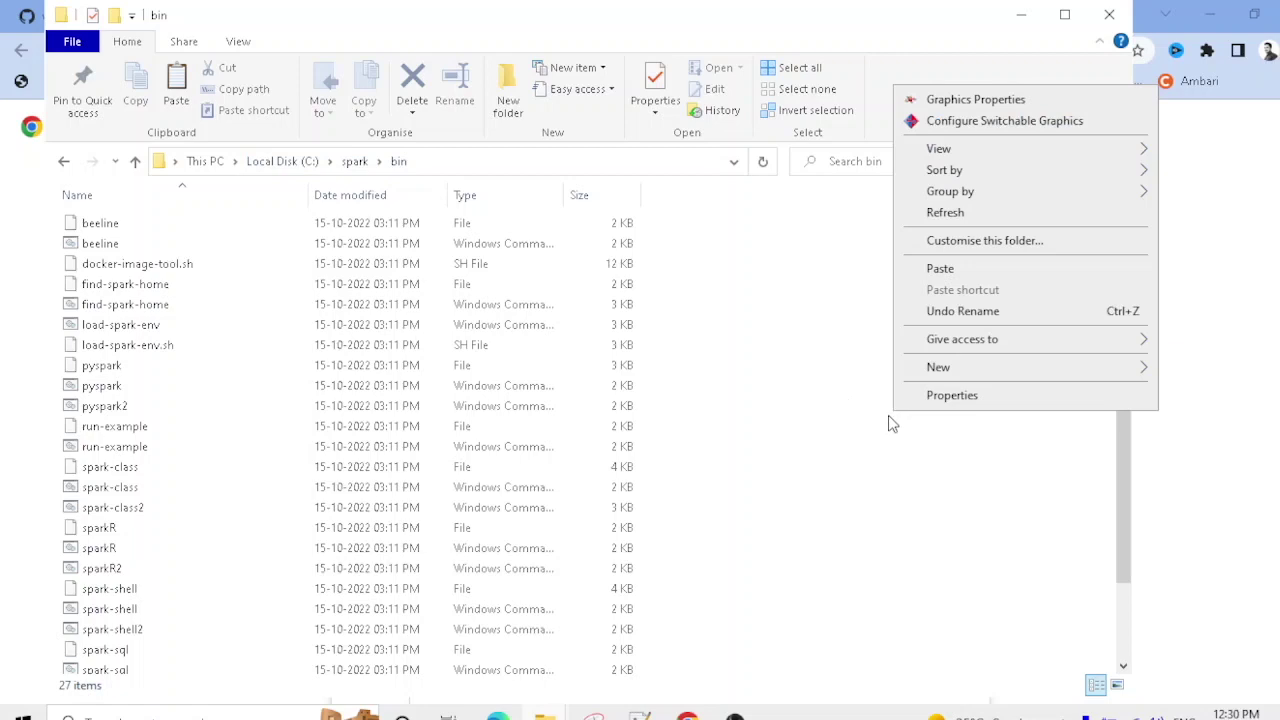
left_click(970, 268)
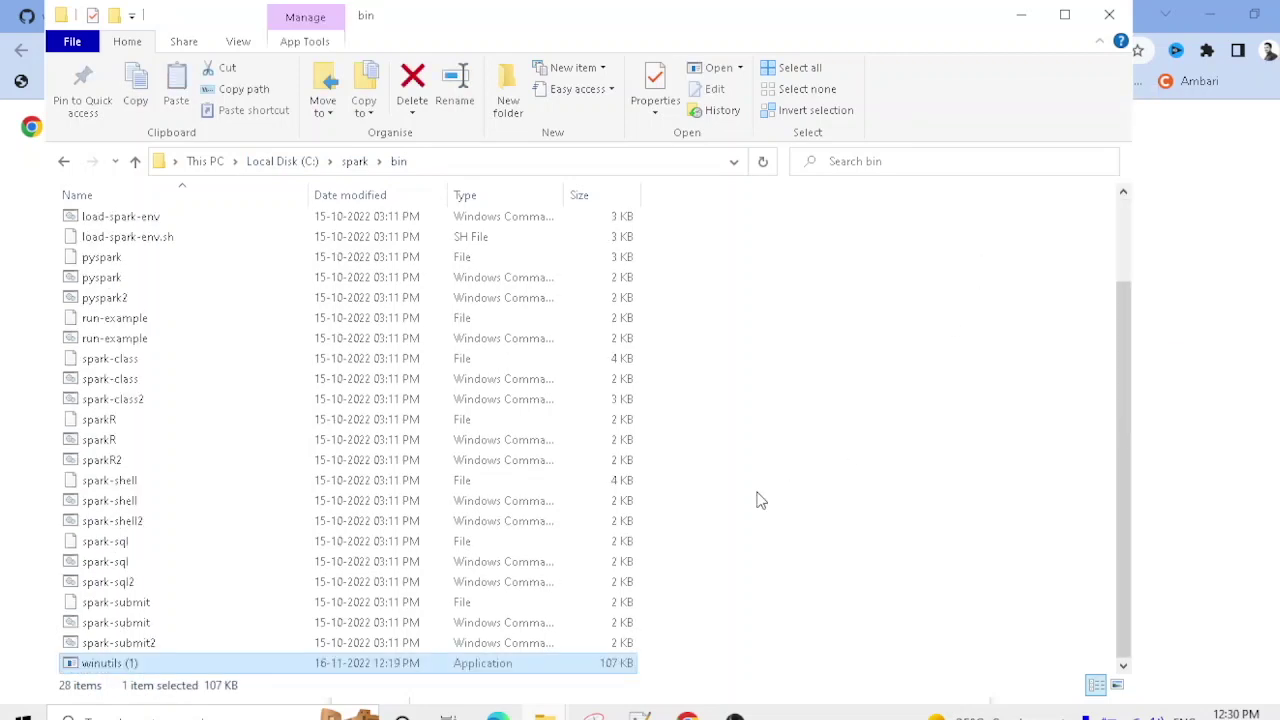
scroll(758, 500, "up", 2)
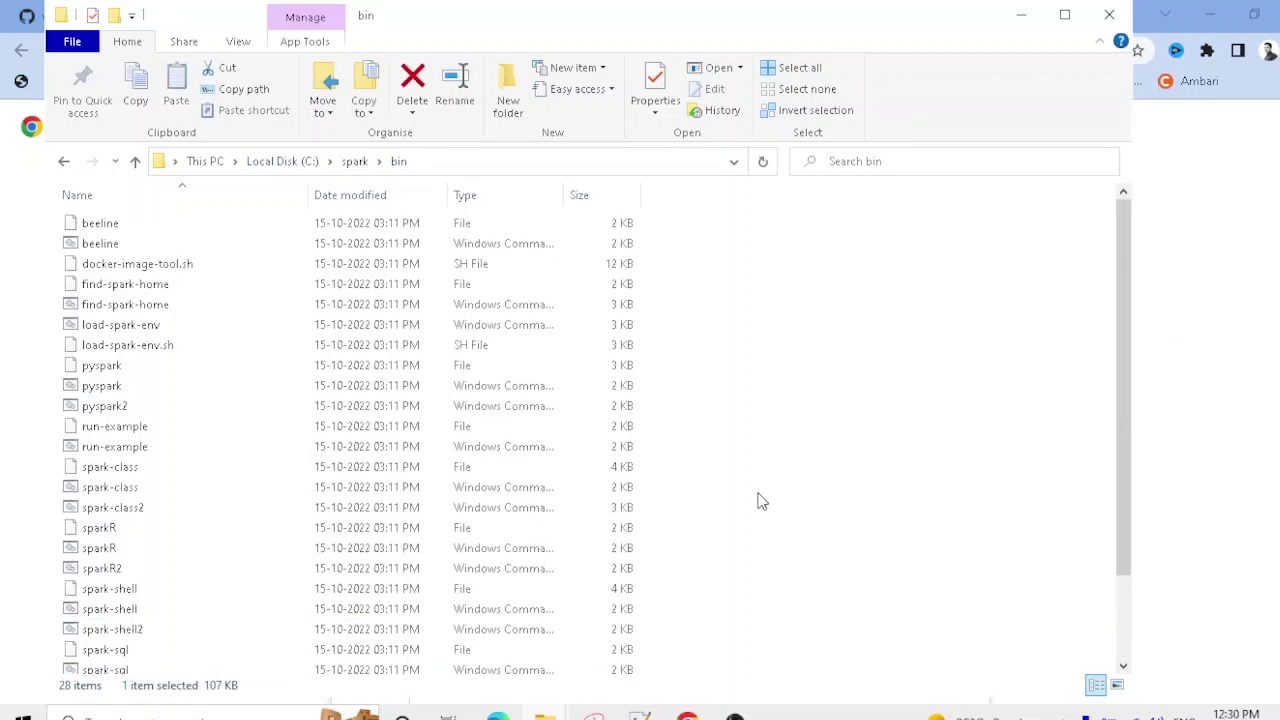
Close File Explorer and launch Command Prompt through a cmd search.
left_click(1108, 15)
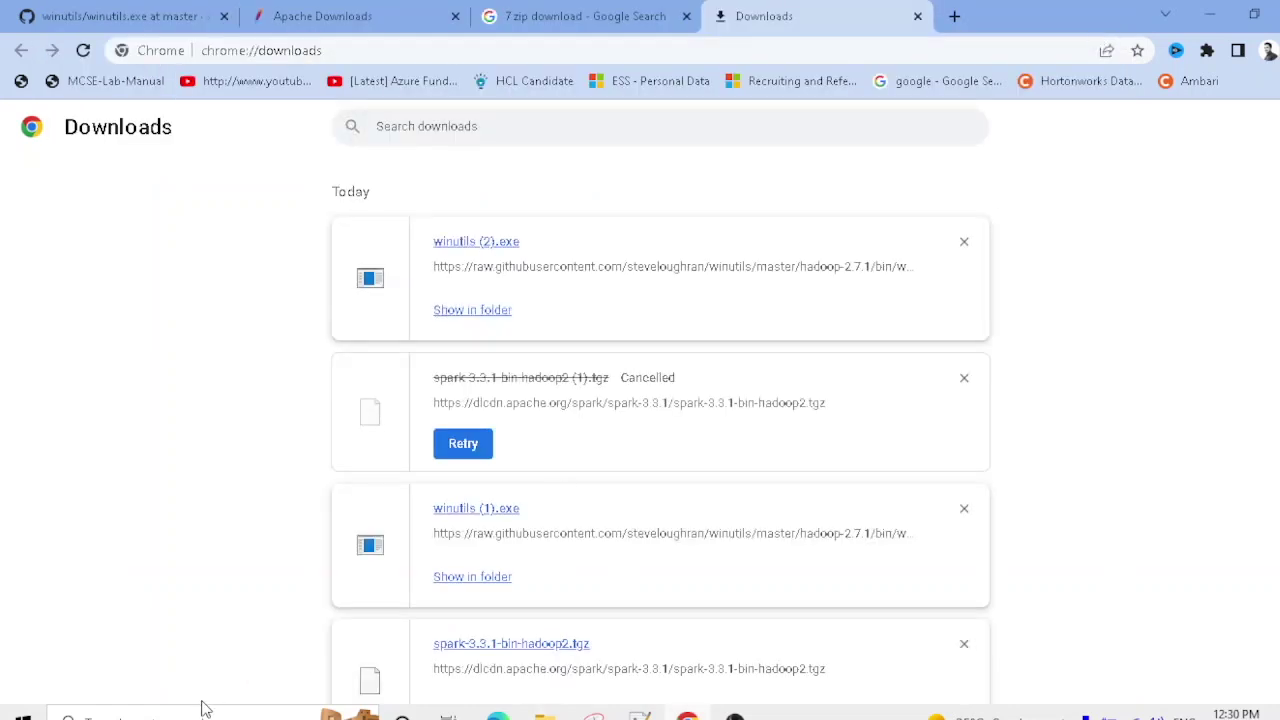
left_click(86, 716)
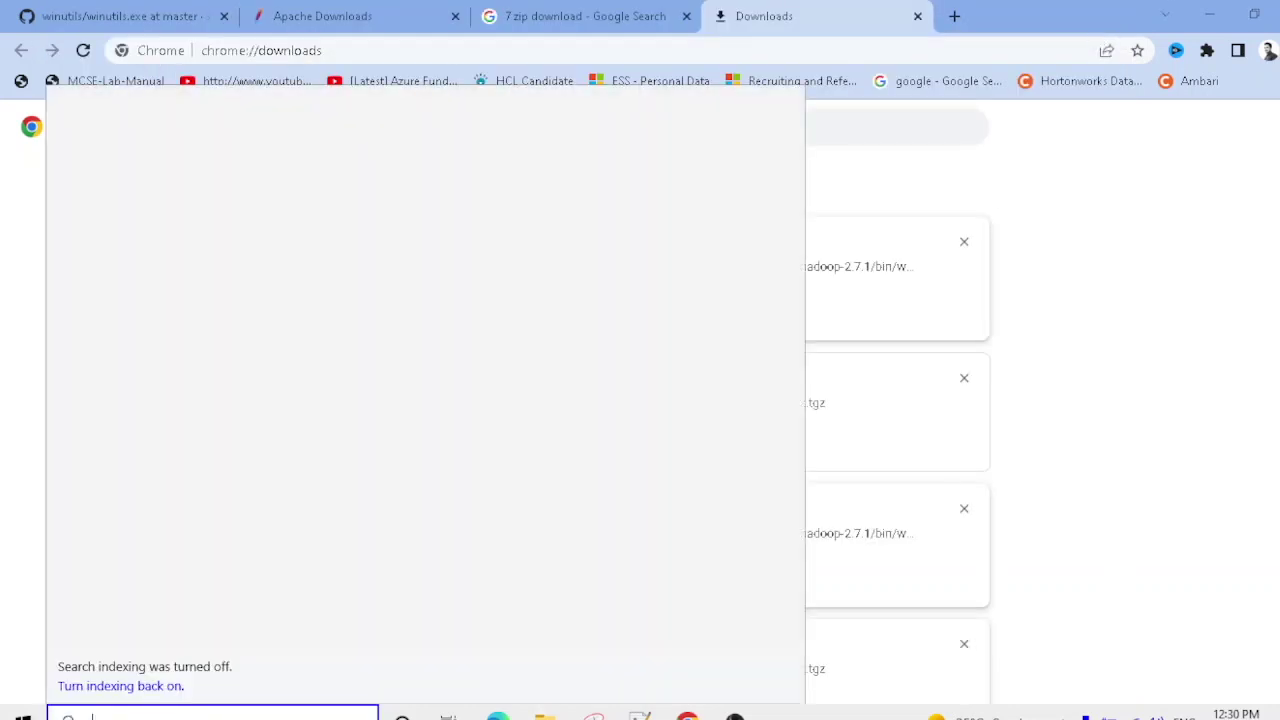
type("cmd")
key("Return")
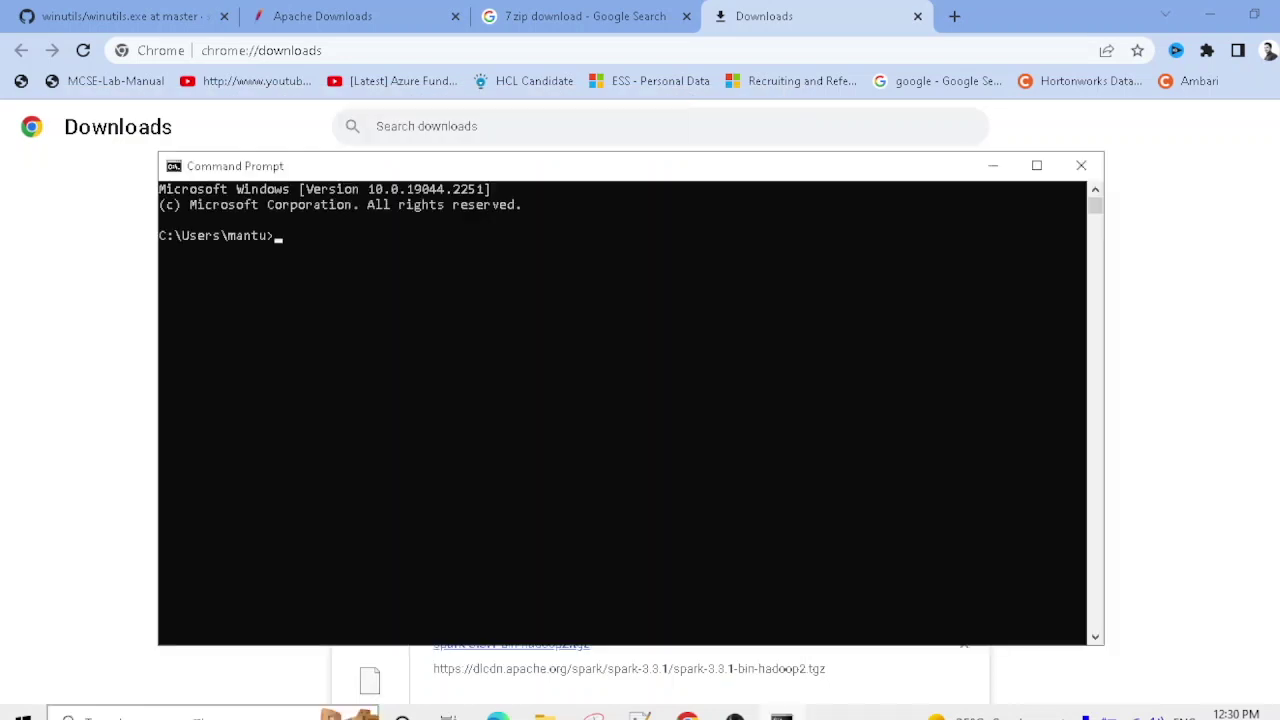
Run spark (unrecognised) and scala (Scala 2.13.10 starts), then close the console.
left_click(525, 308)
type("spark")
key("Return")
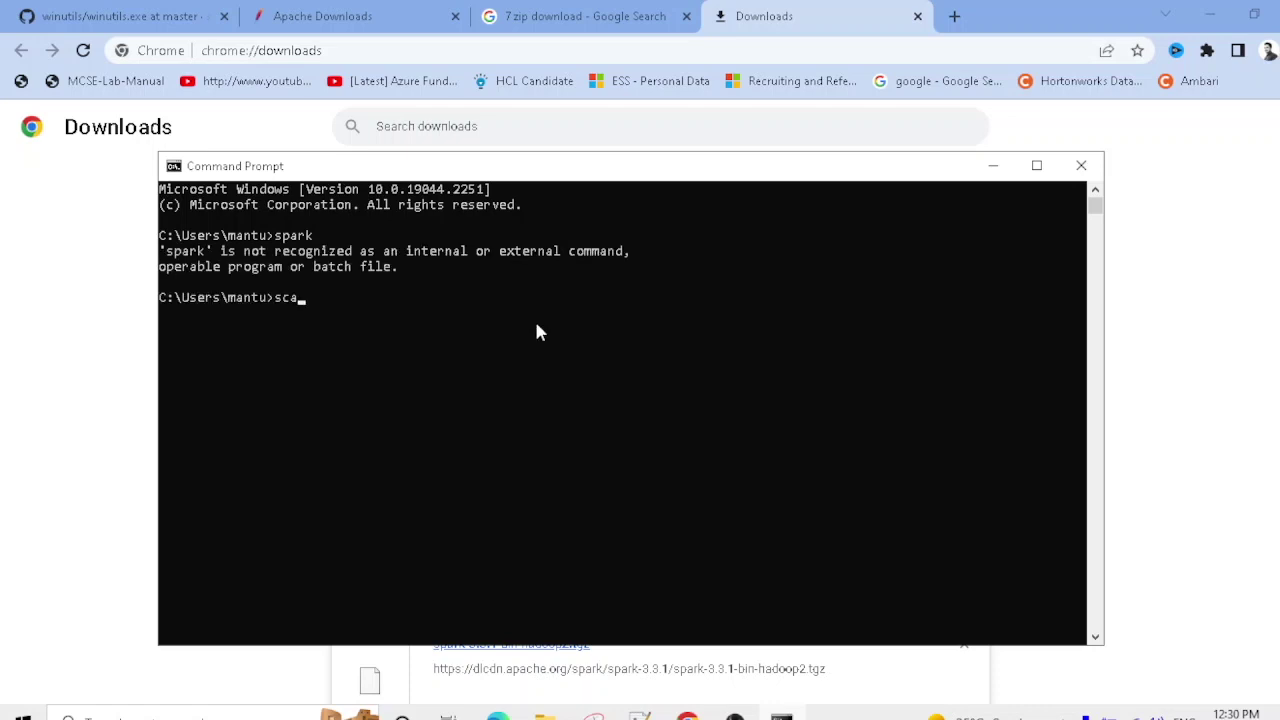
key("Return")
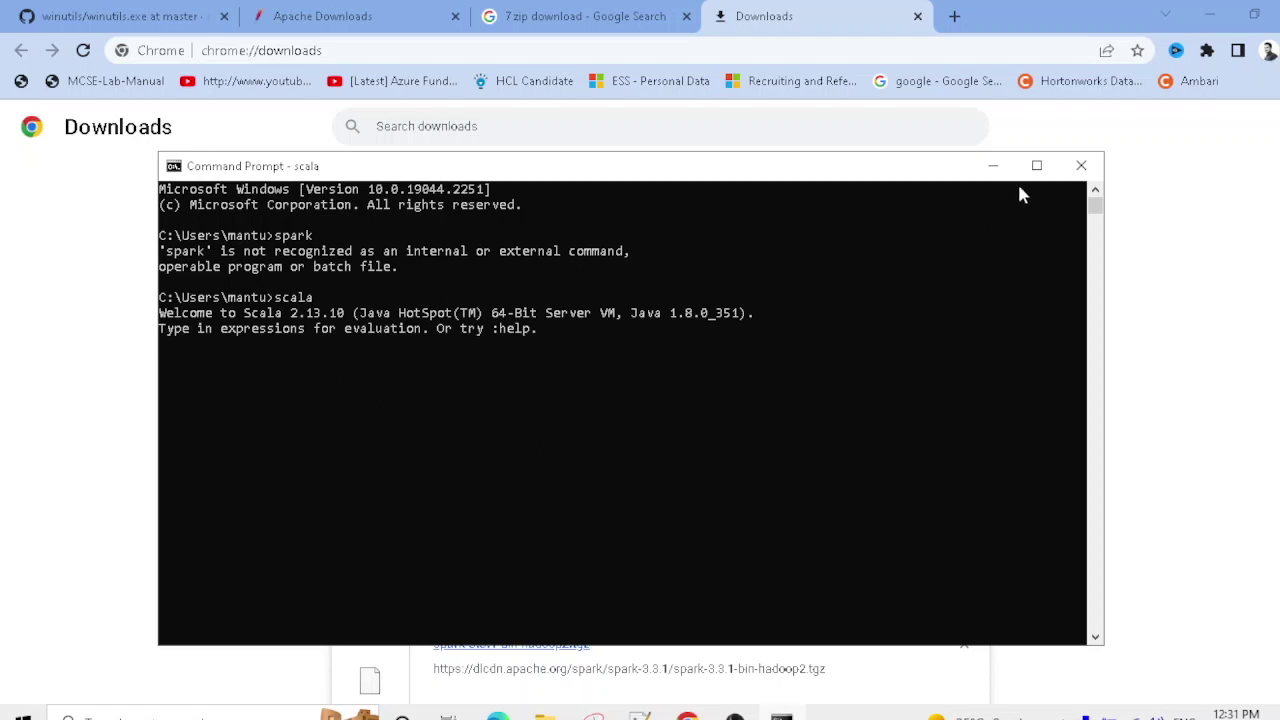
left_click(1094, 171)
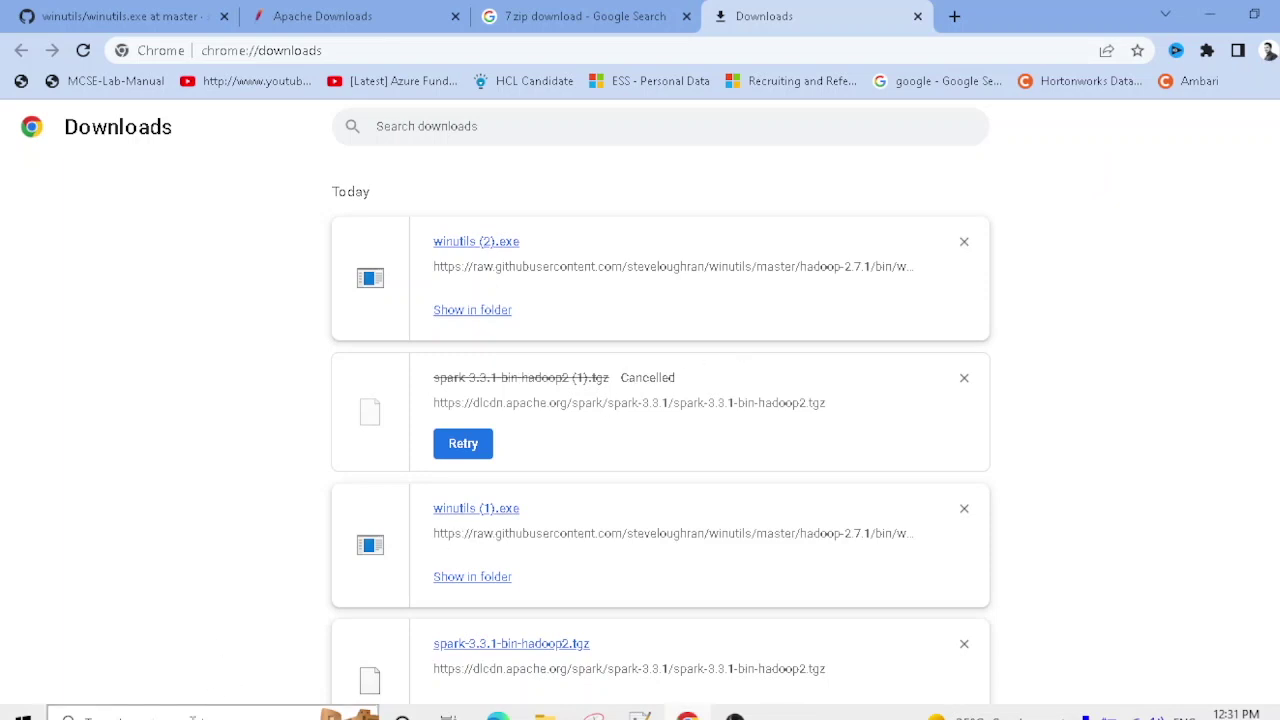
Reach the Environment Variables dialog via the 'envi' search and System Properties.
left_click(193, 717)
type("e")
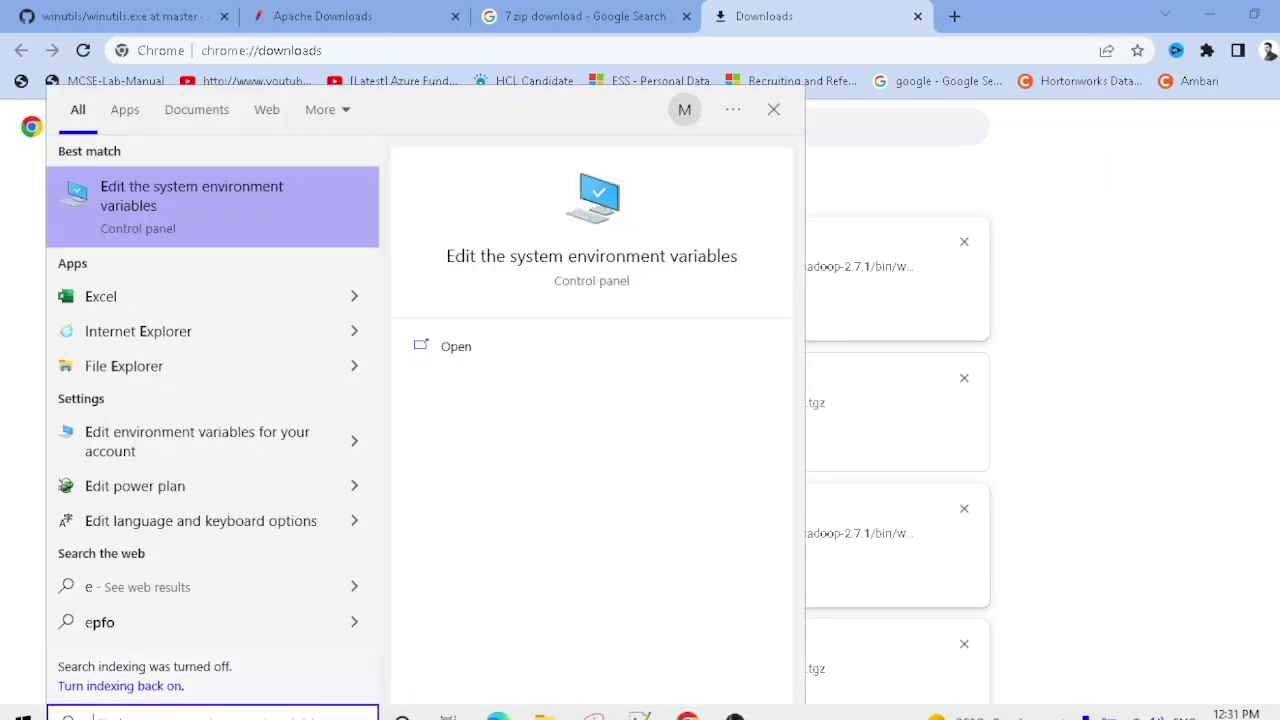
type("n")
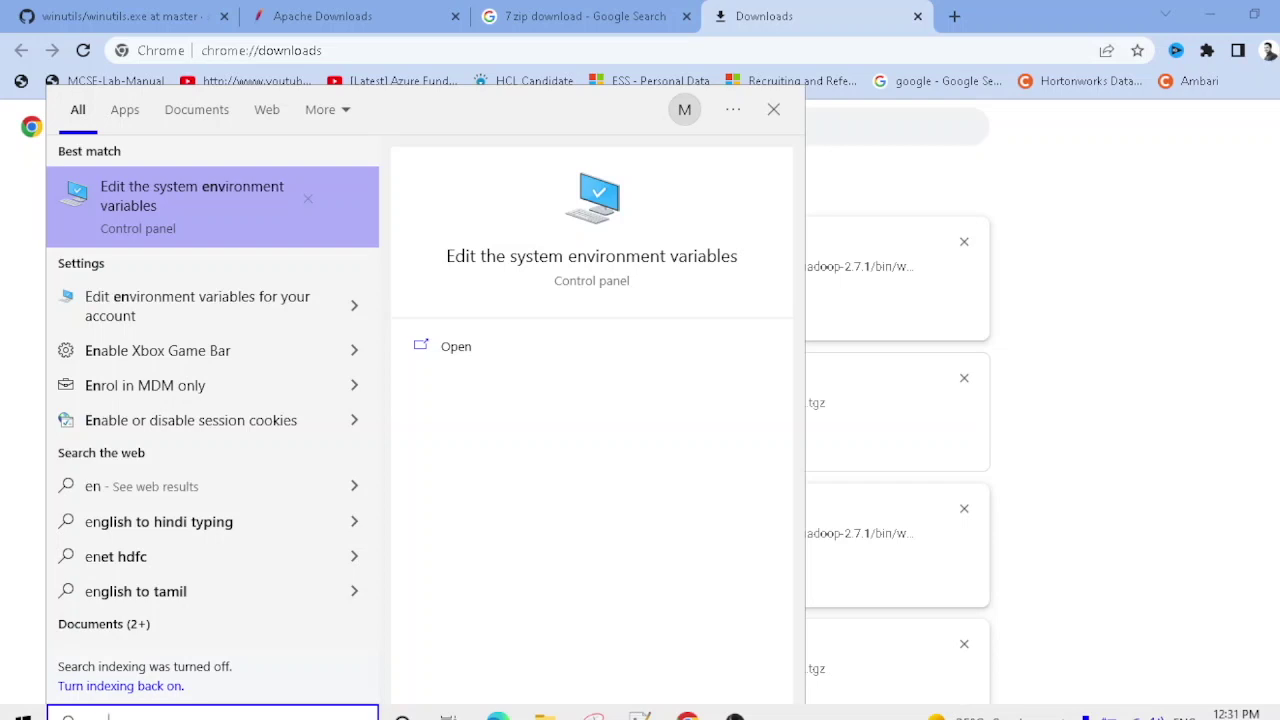
type("vi")
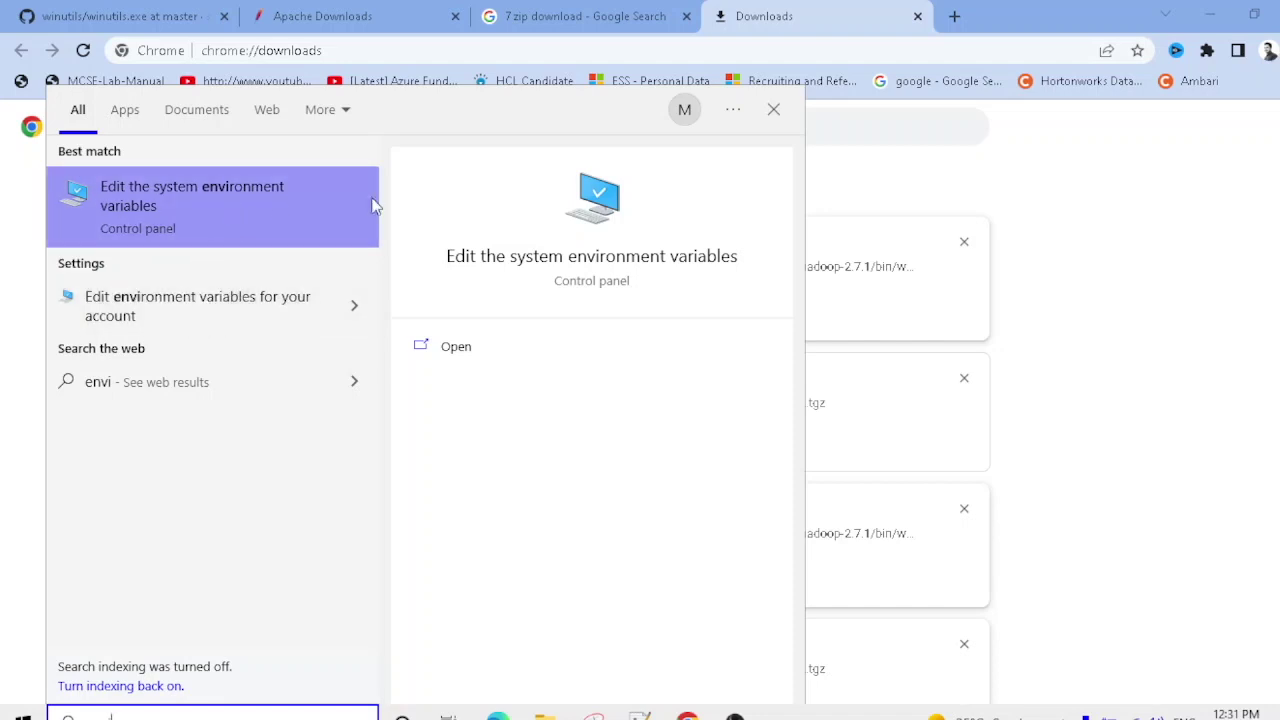
left_click(591, 262)
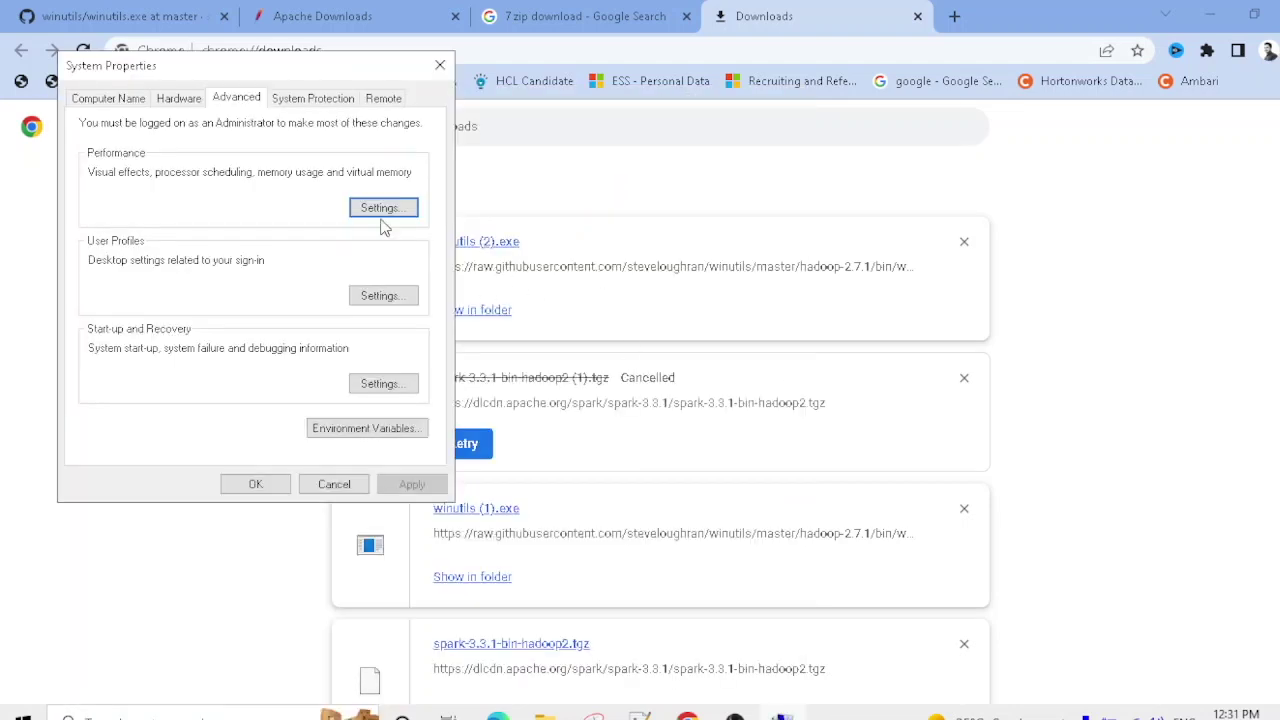
left_click(359, 428)
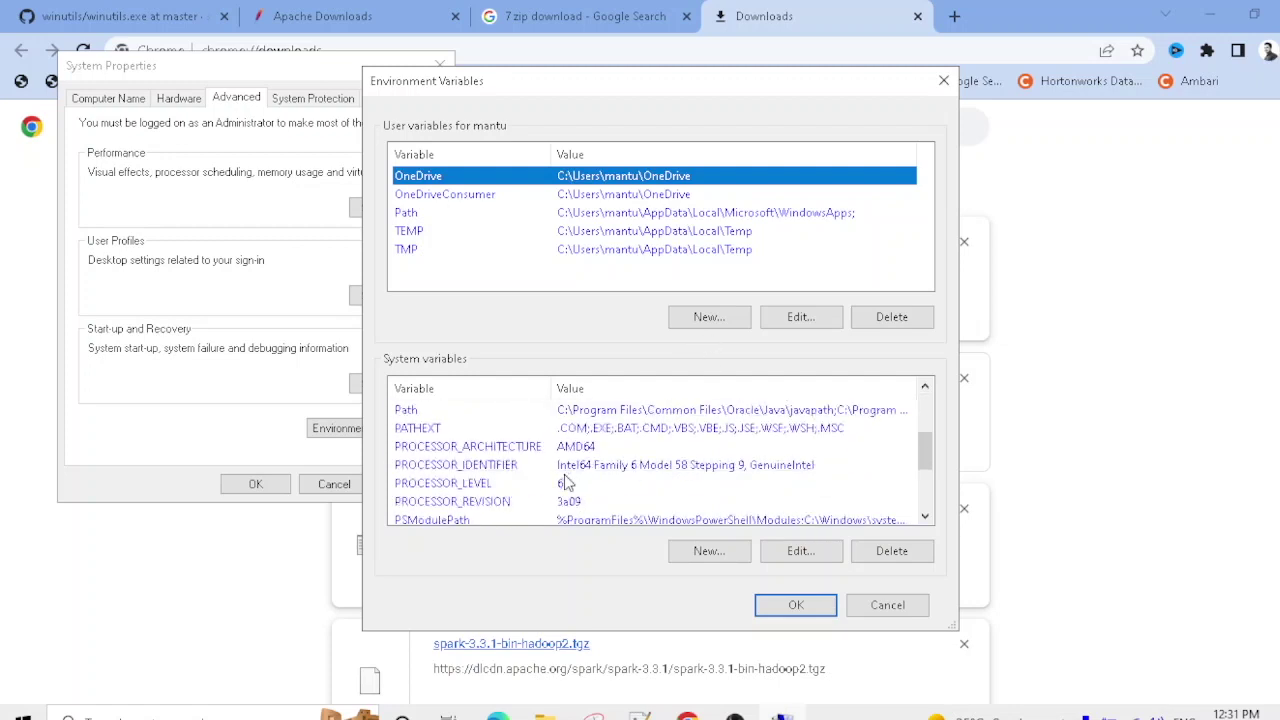
Create the user variable HADOOP_HOME, browsing to the C:\spark folder for its value.
left_click(712, 319)
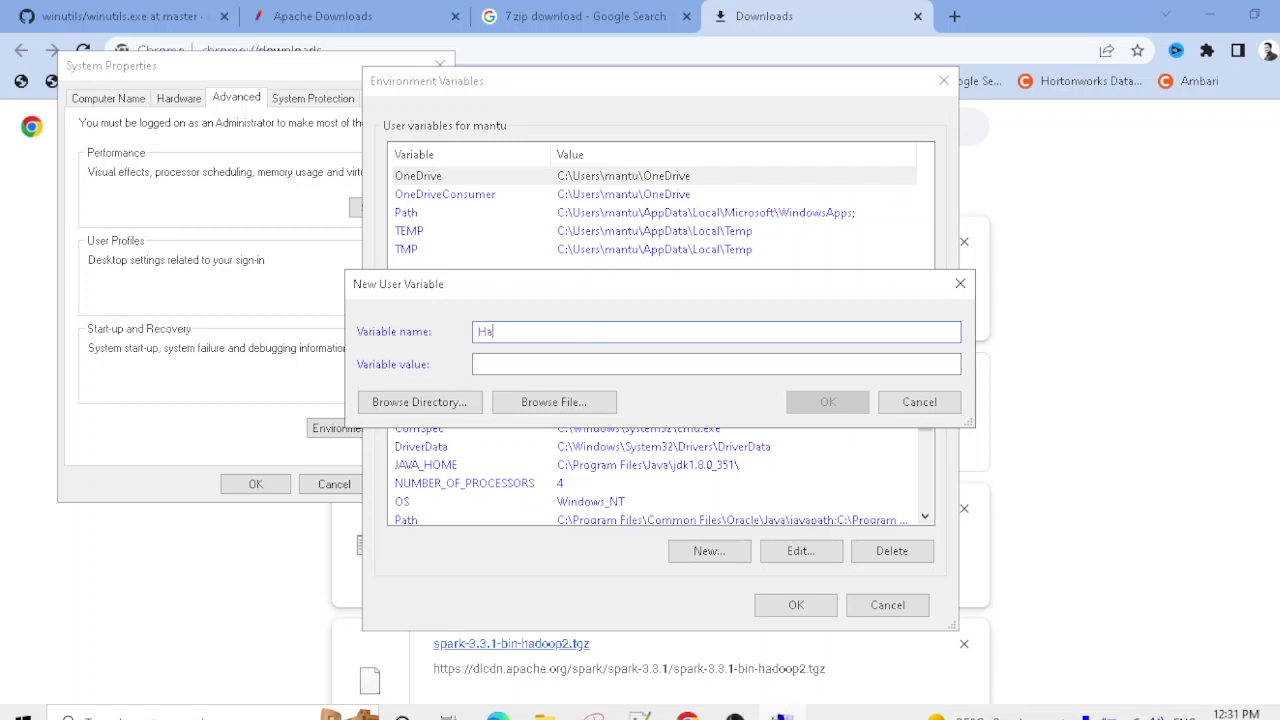
key("BackSpace")
key("BackSpace")
key("BackSpace")
left_click(446, 410)
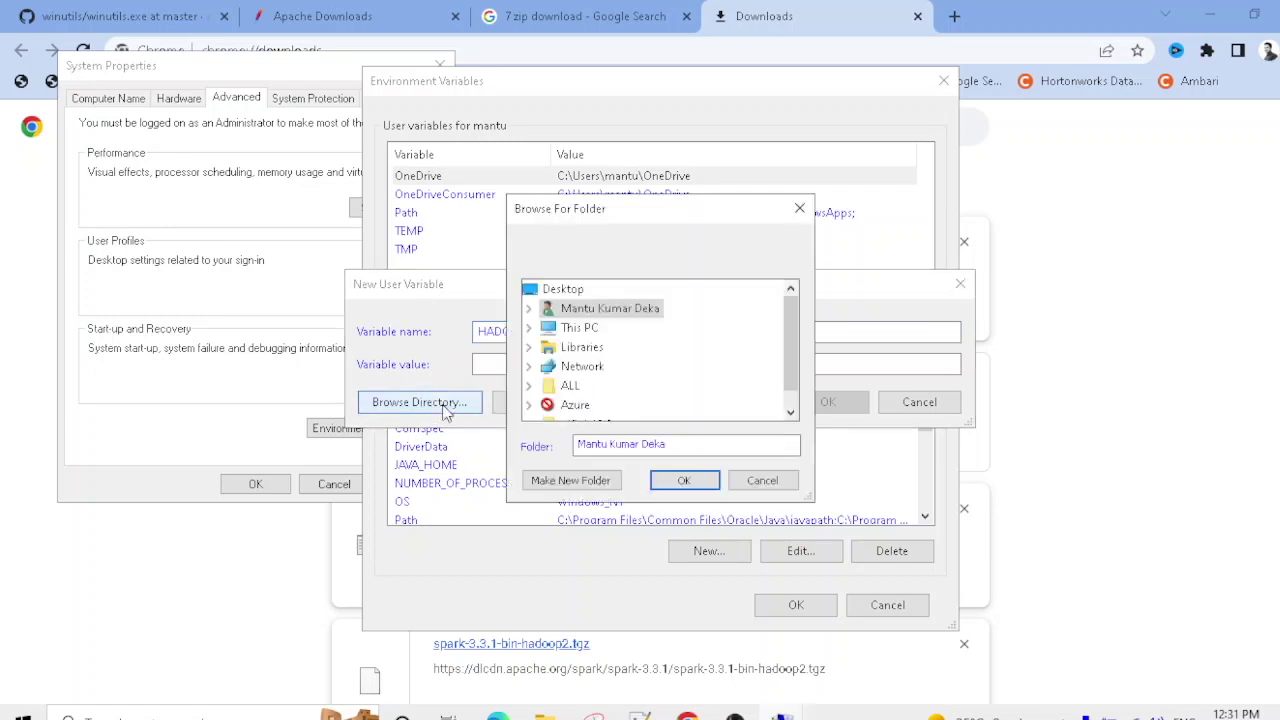
double_click(580, 328)
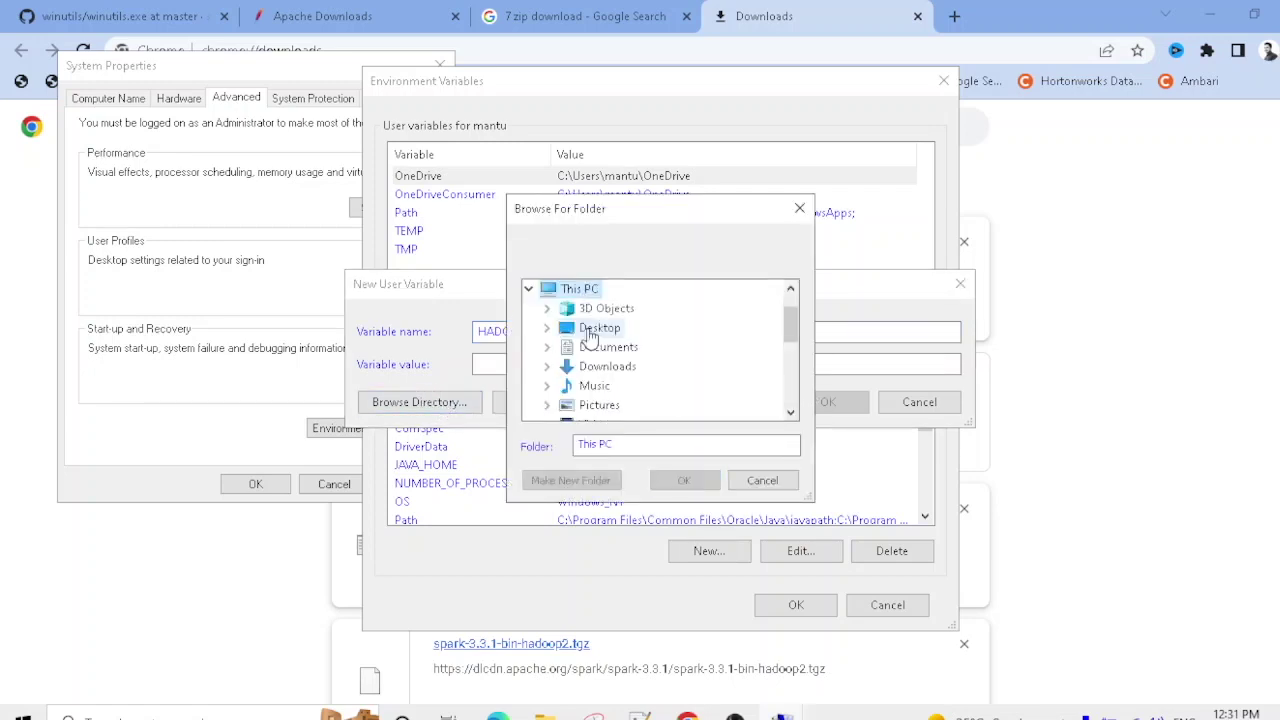
scroll(625, 375, "down", 2)
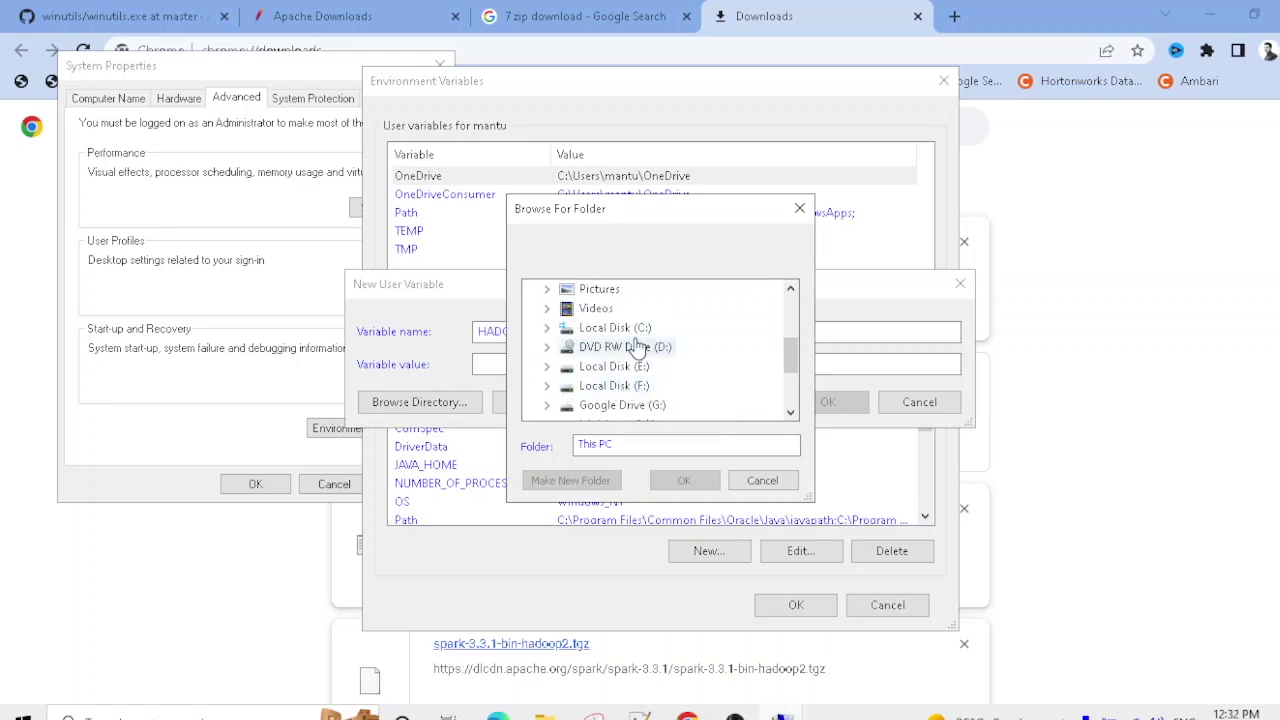
double_click(628, 328)
scroll(660, 393, "down", 2)
scroll(658, 391, "down", 4)
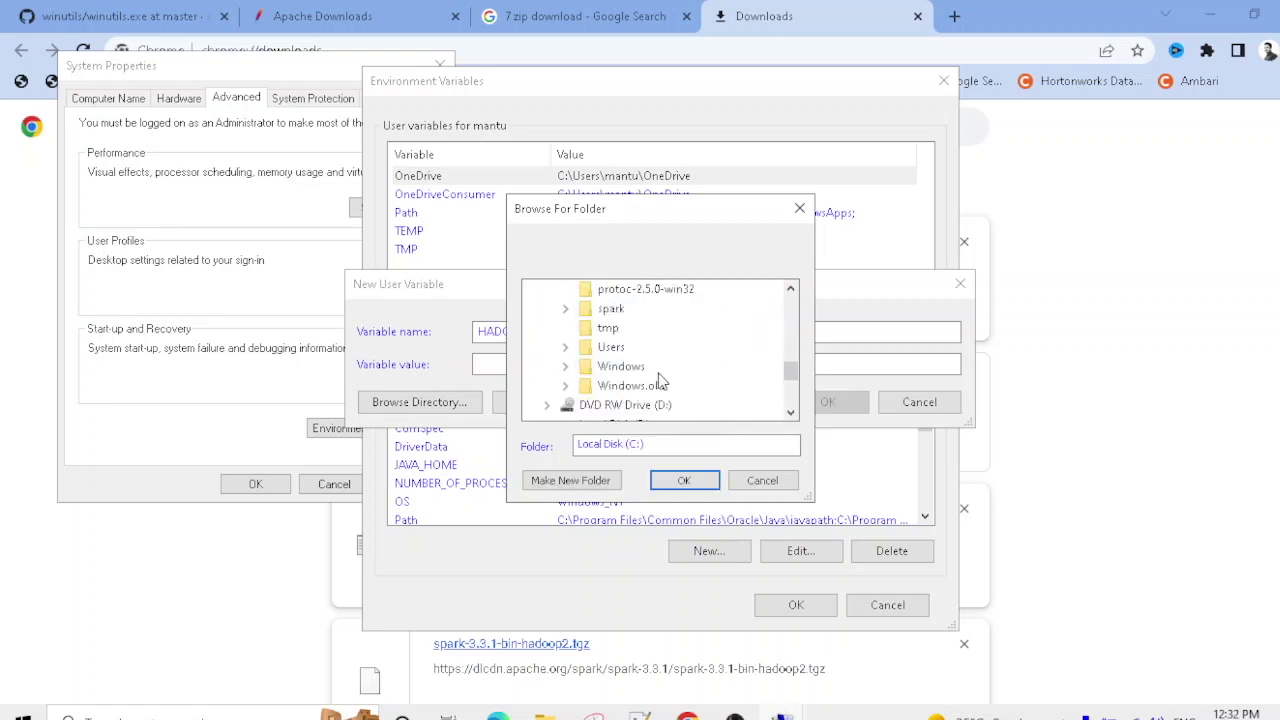
double_click(610, 308)
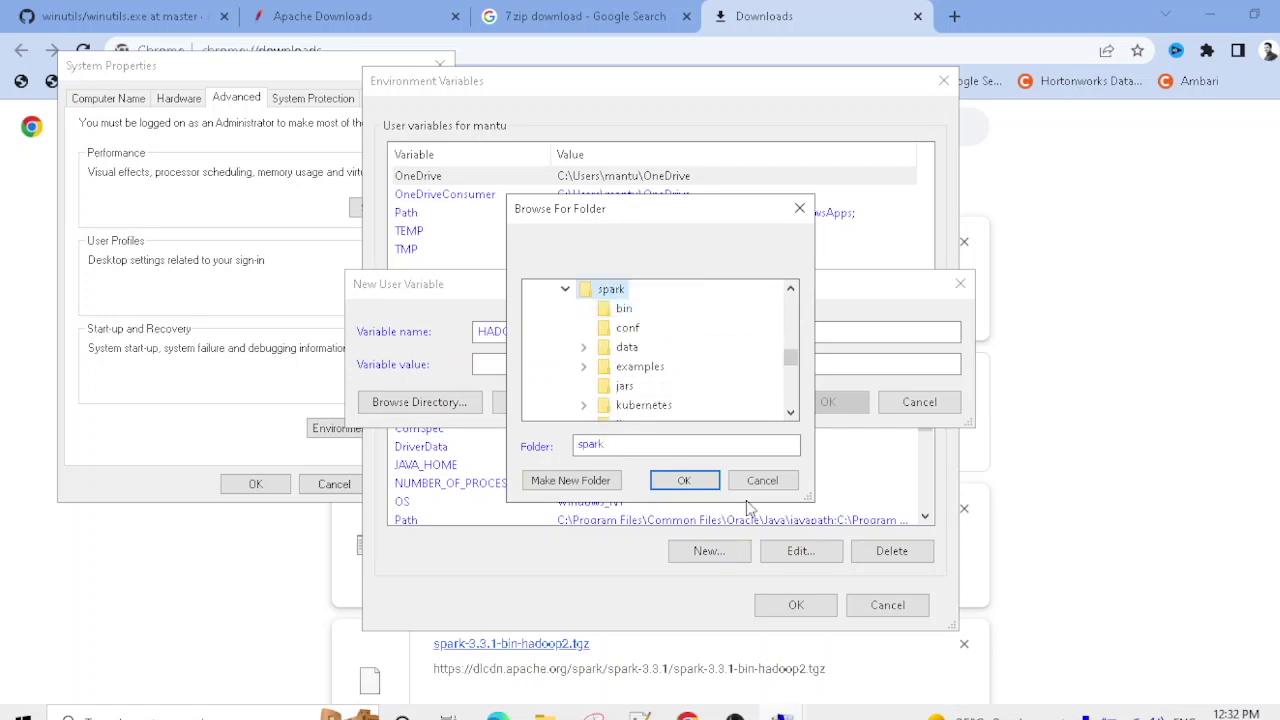
left_click(706, 483)
left_click(577, 366)
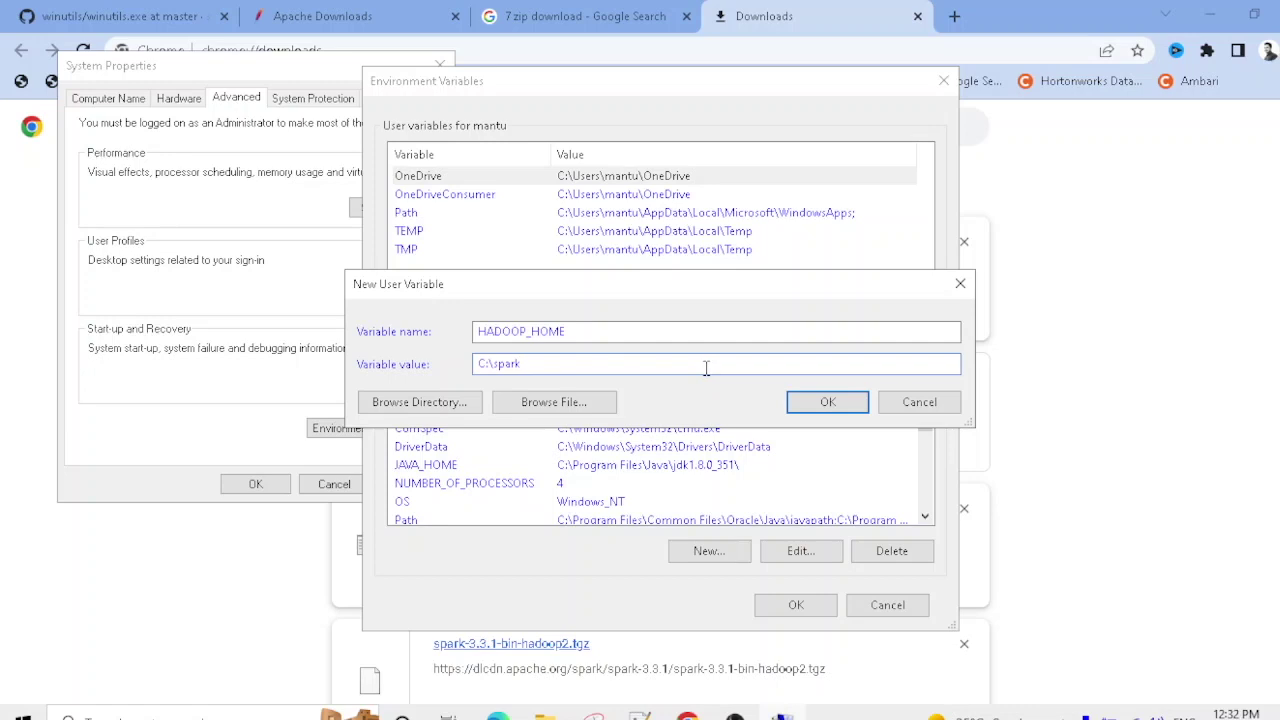
left_click(828, 405)
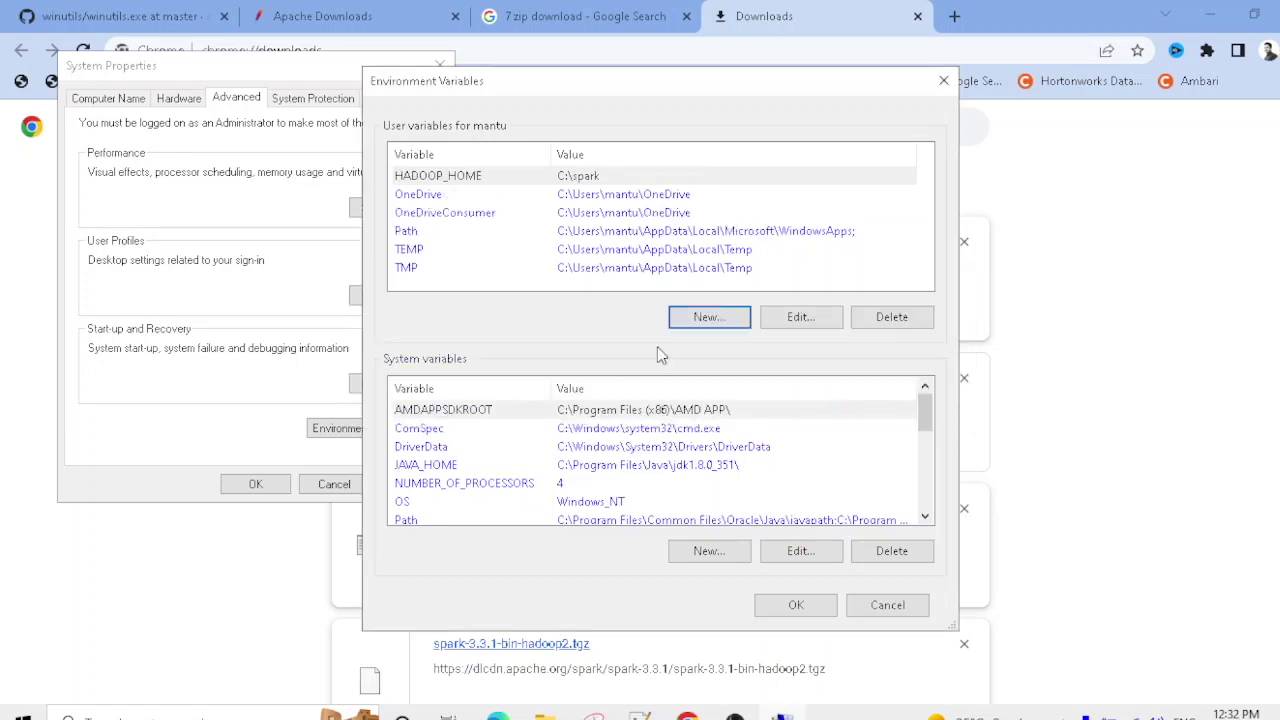
Add a new user variable named SPARK_HOME, browsing to C:\spark for its value.
left_click(710, 322)
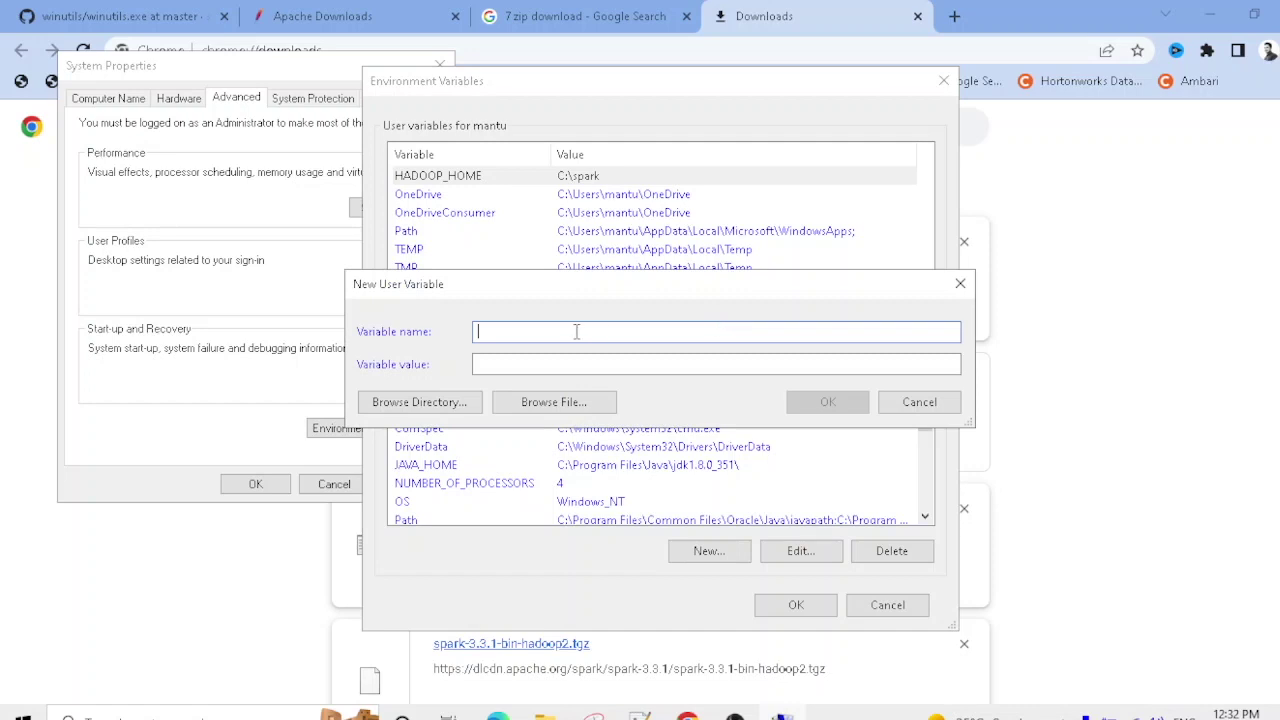
type("SPARK_HOME")
left_click(420, 401)
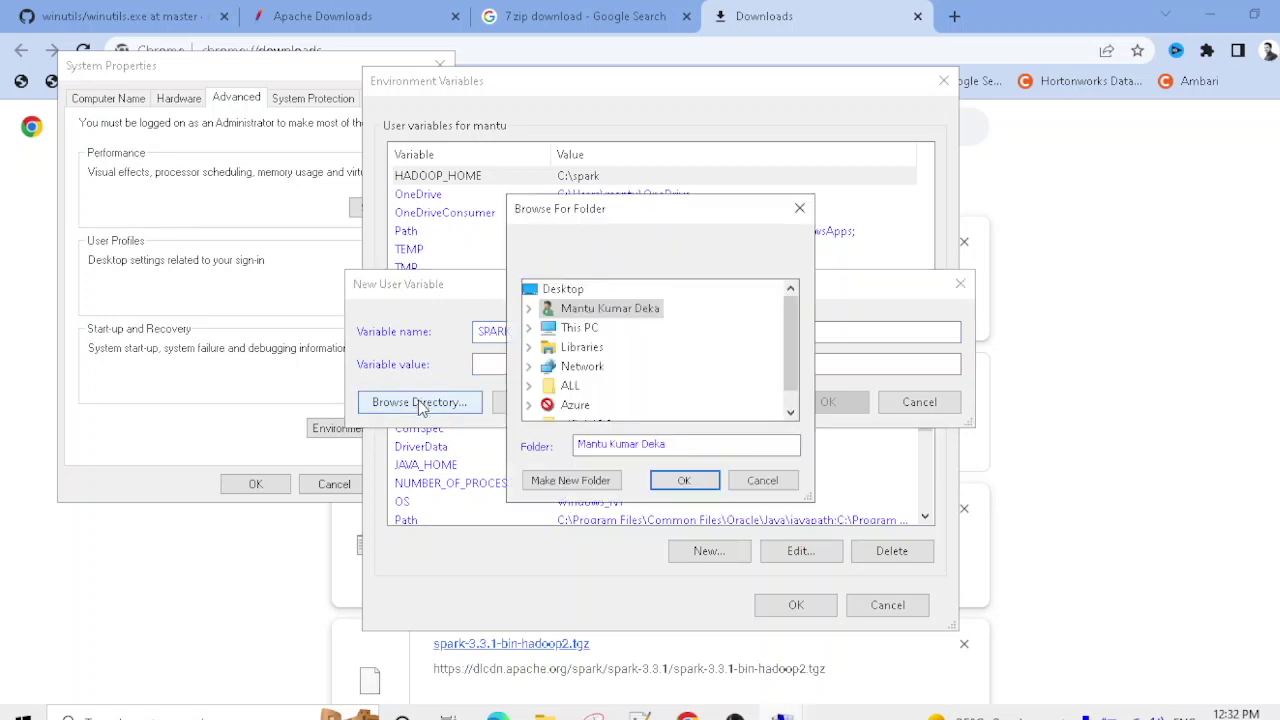
left_click(580, 328)
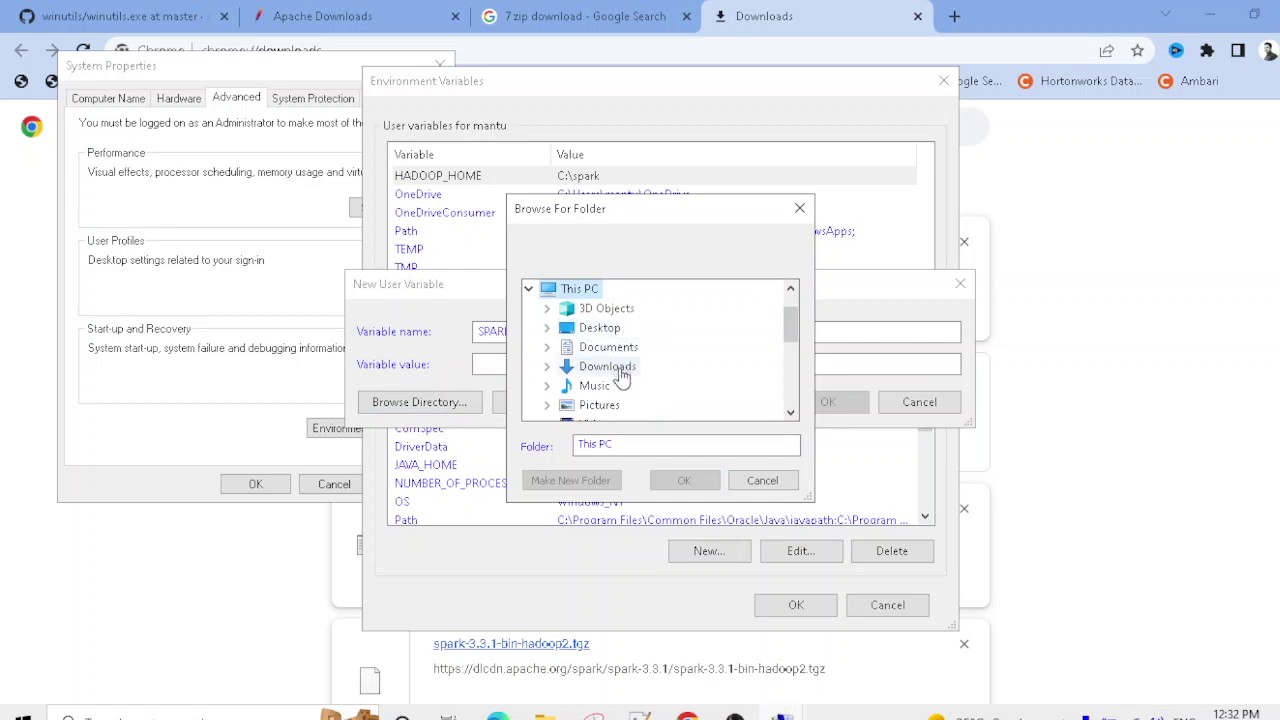
scroll(630, 380, "down", 2)
left_click(614, 328)
scroll(640, 370, "down", 2)
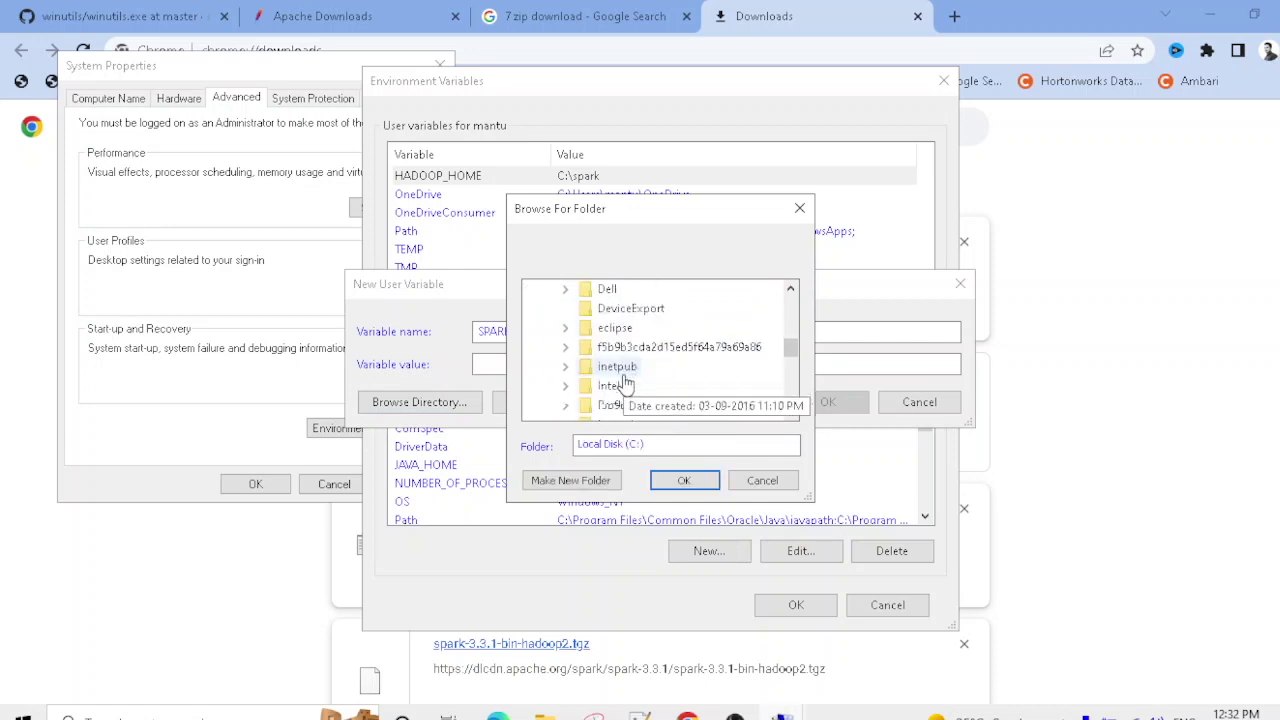
scroll(655, 375, "down", 3)
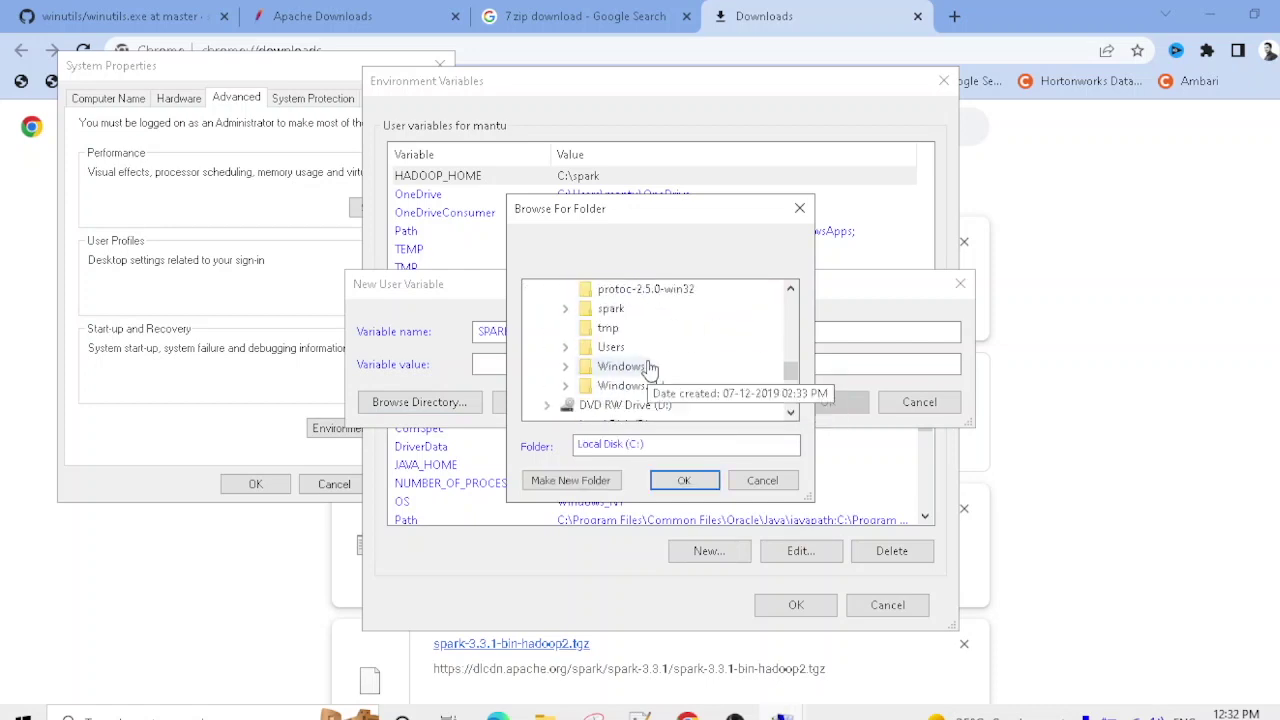
left_click(610, 308)
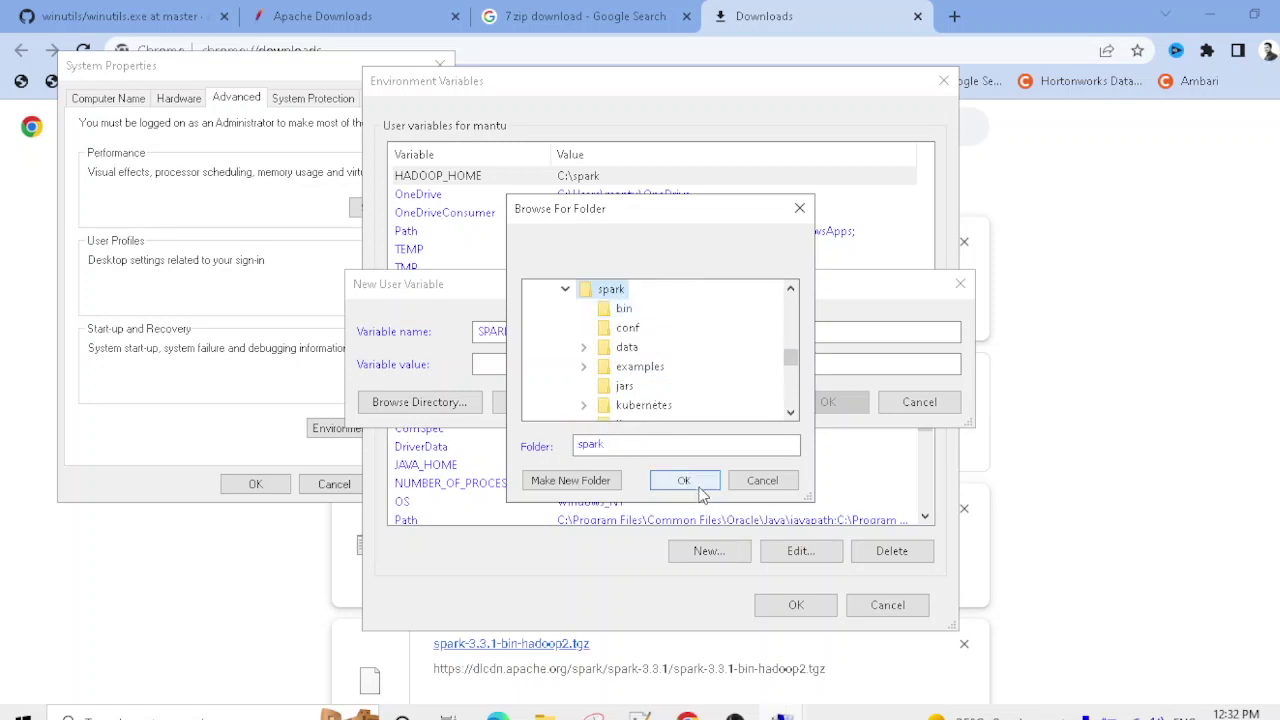
left_click(700, 486)
Copy the C:\spark value to the clipboard and save SPARK_HOME.
left_click(556, 363)
left_click_drag(560, 363, 428, 361)
right_click(497, 363)
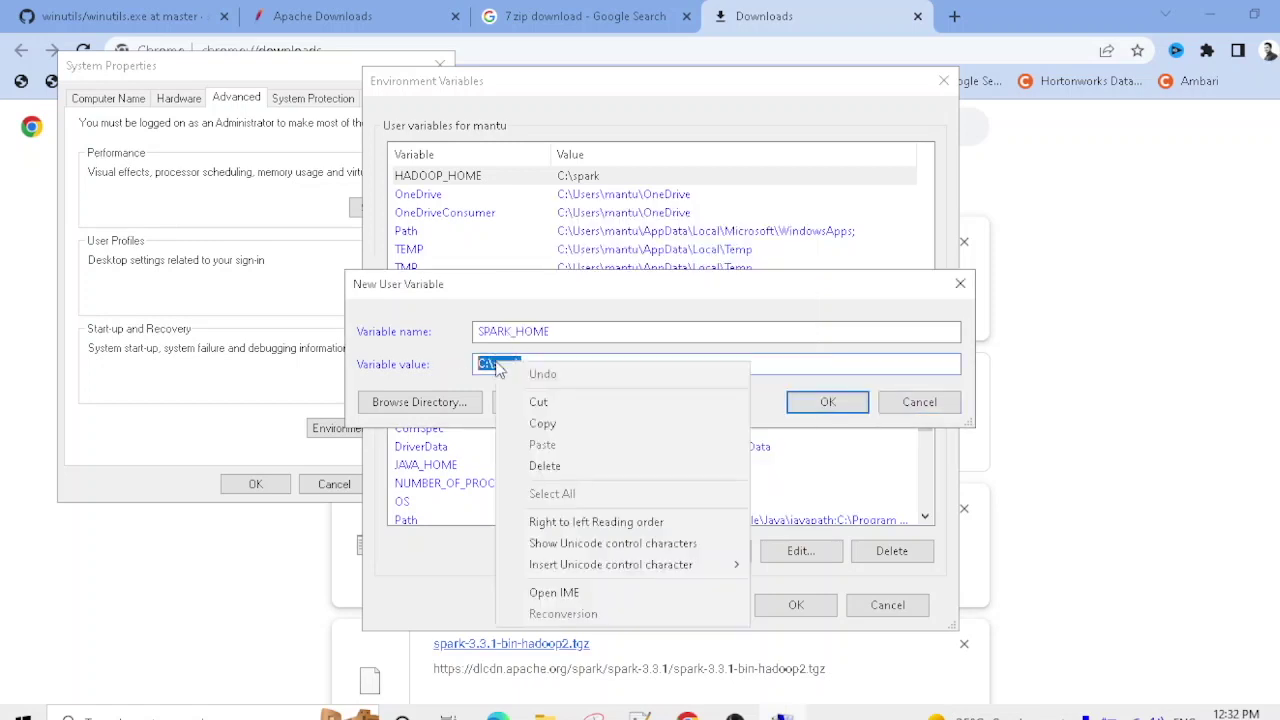
left_click(561, 417)
left_click(814, 408)
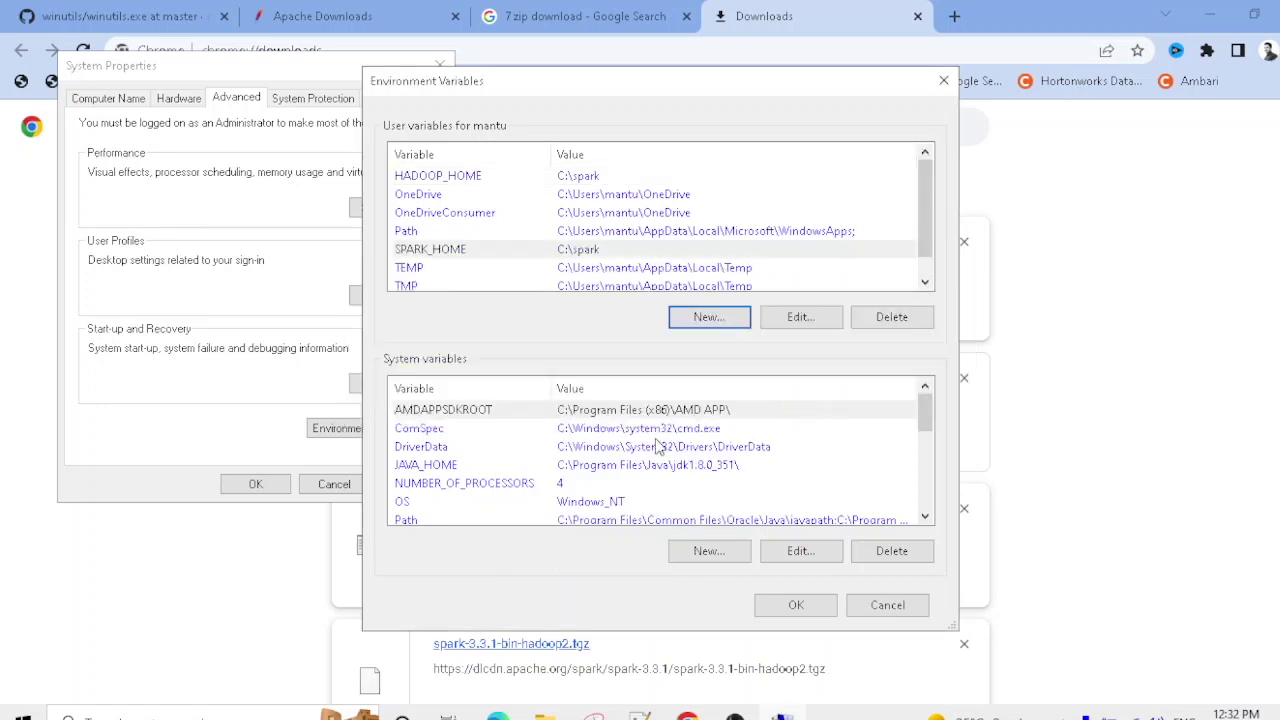
Add a C:\spark\bin entry to the system Path by pasting C:\spark and appending \bin, then save.
scroll(663, 445, "down", 1)
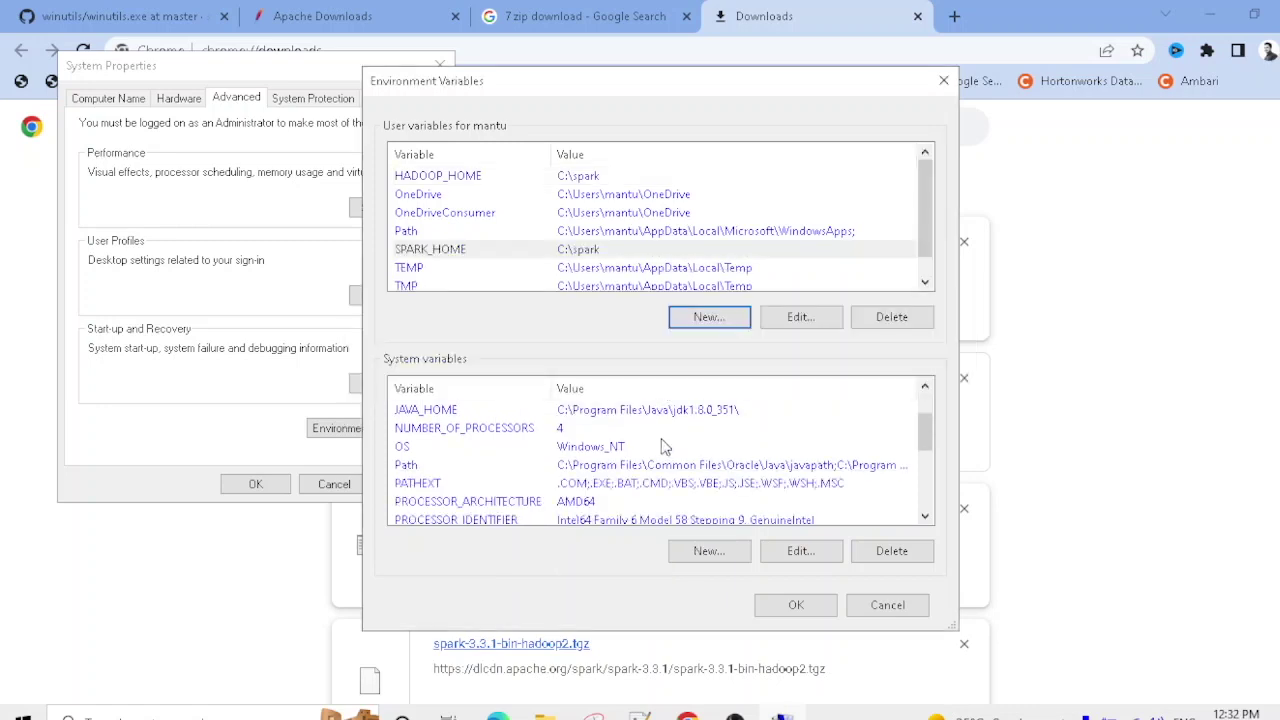
double_click(610, 466)
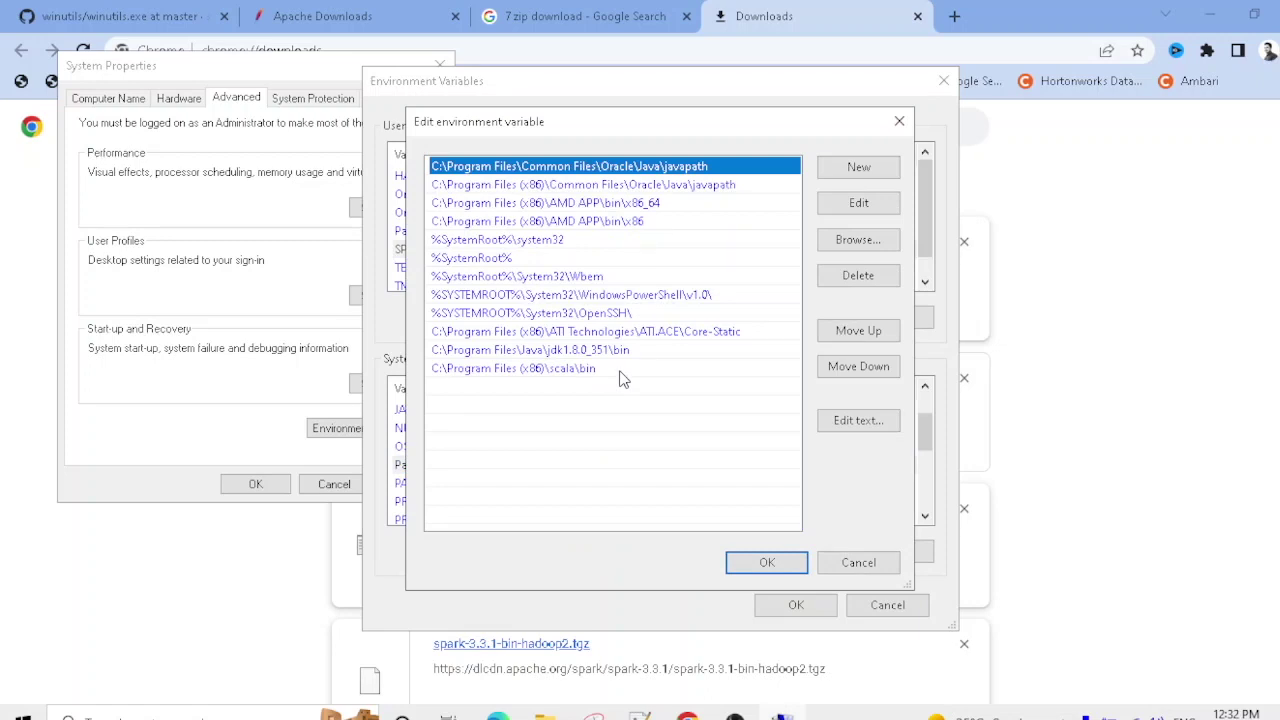
left_click(866, 170)
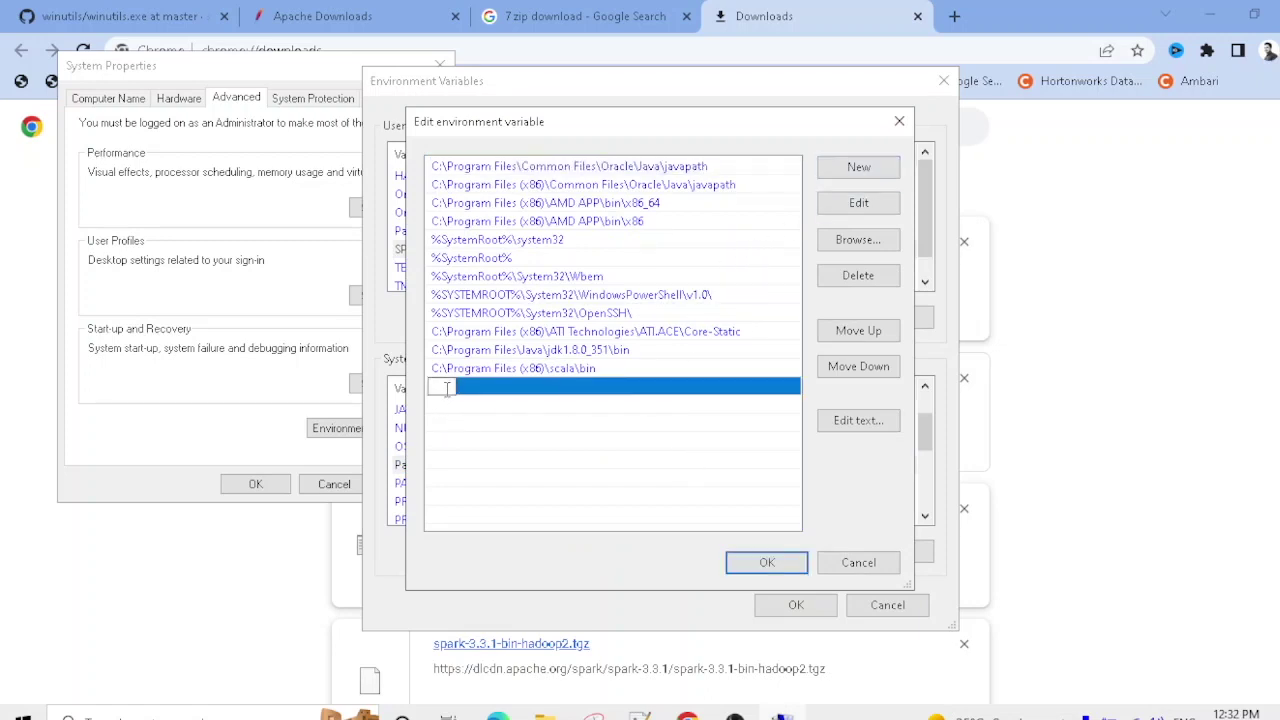
key("ctrl+v")
type("\\bin")
left_click(539, 432)
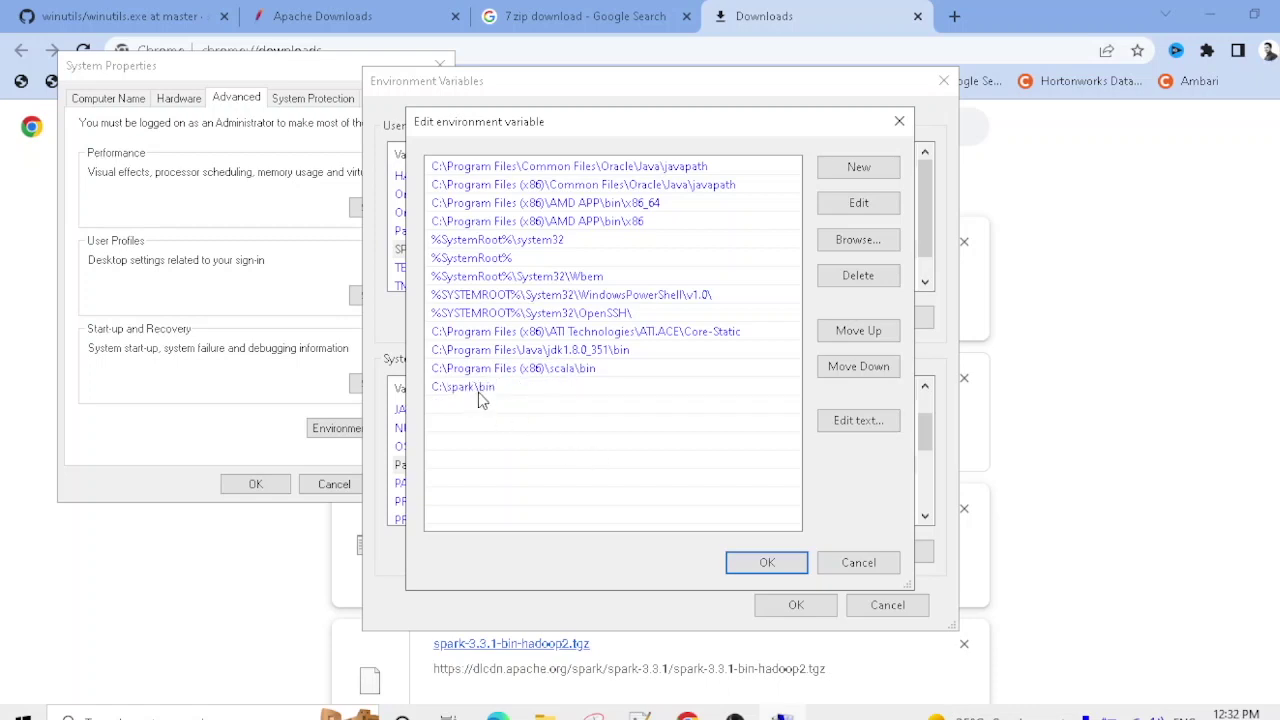
left_click(762, 563)
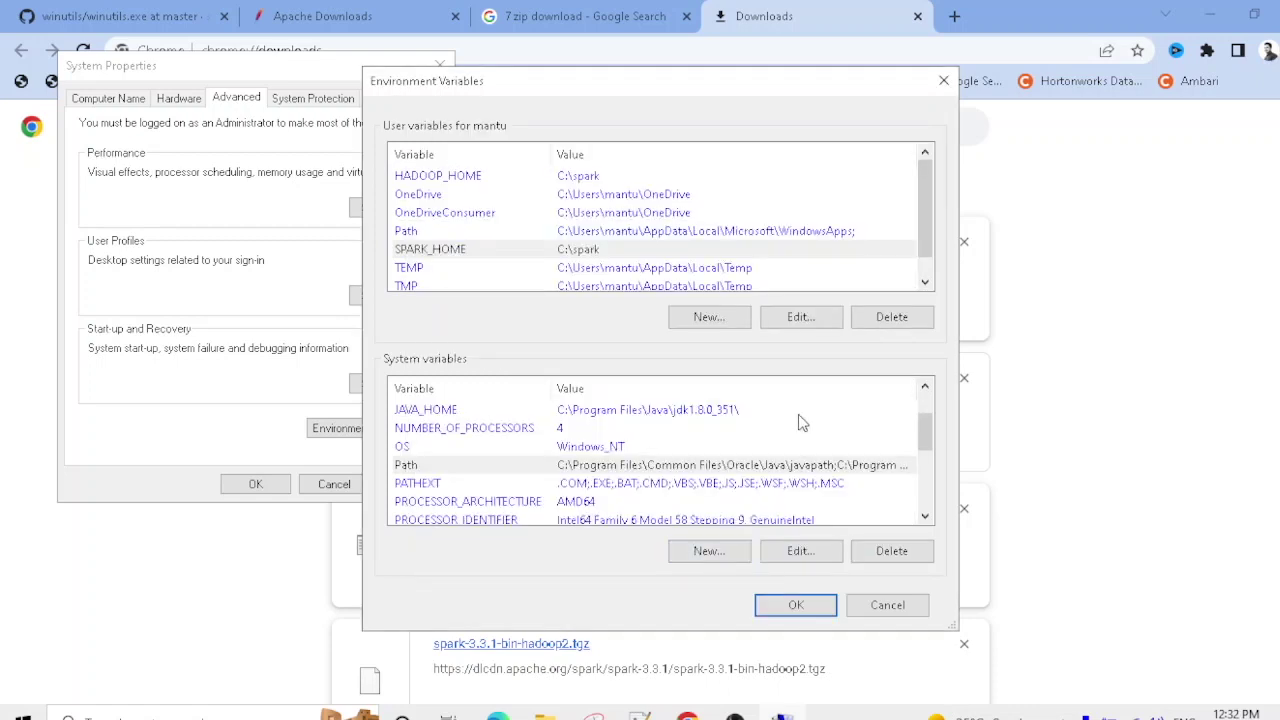
left_click(812, 610)
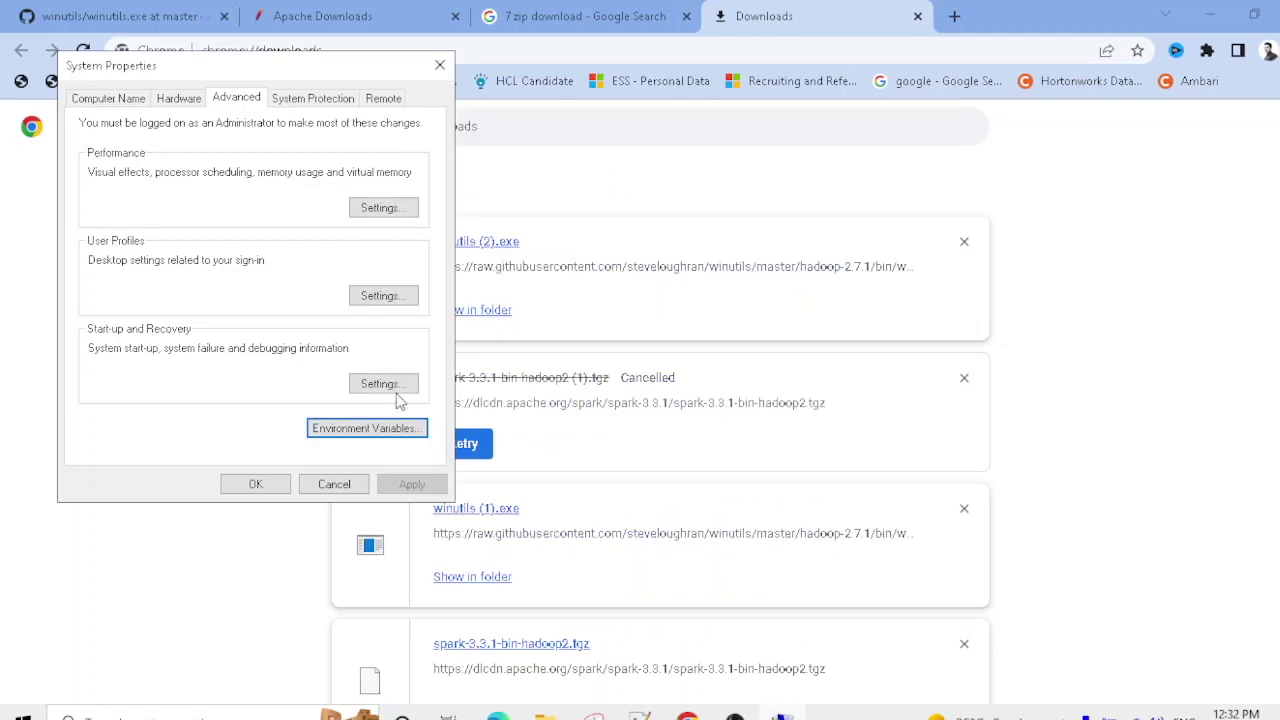
Close System Properties and open Command Prompt by searching cmd.
left_click(256, 484)
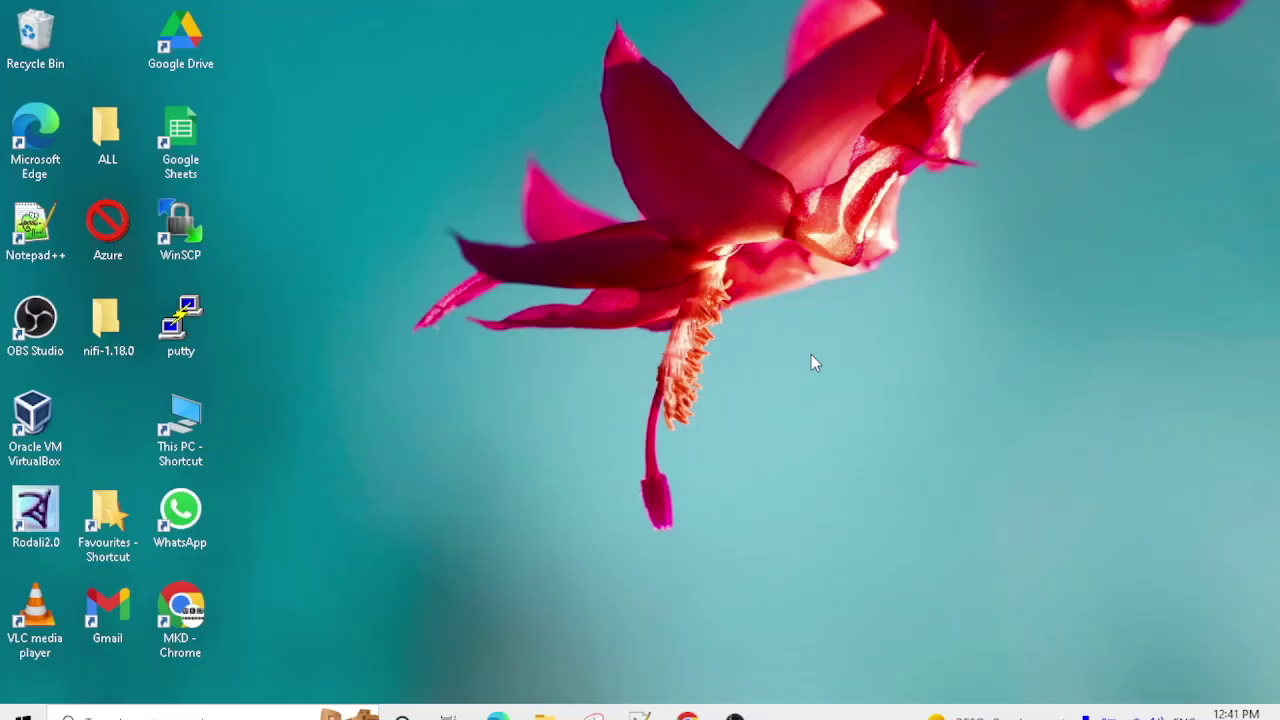
left_click(86, 717)
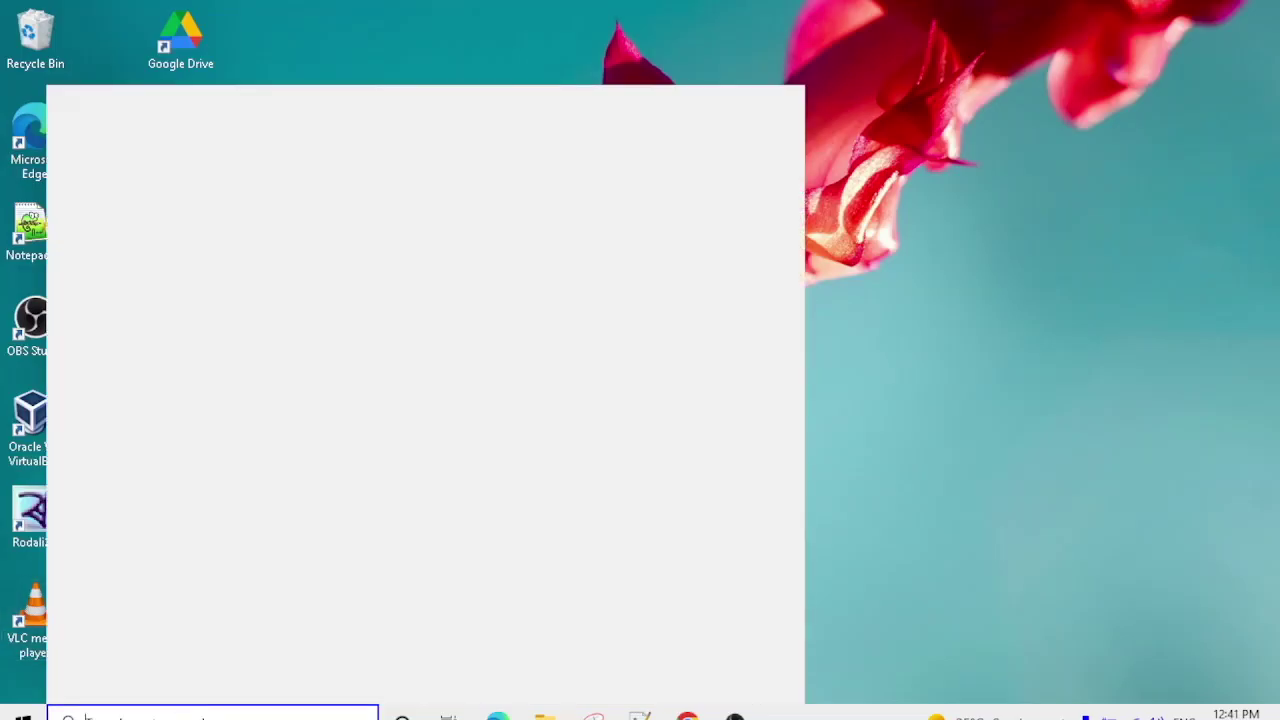
type("cmd")
key("Return")
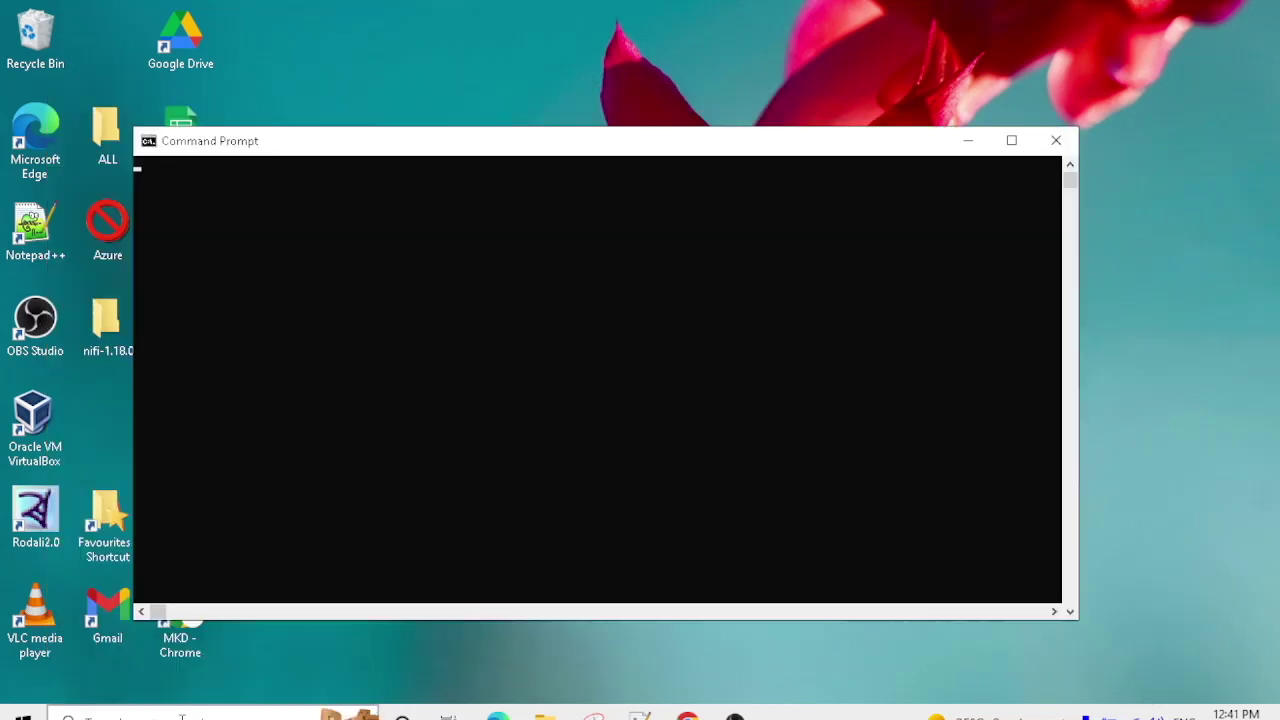
Run spark-shell and scroll through its startup output to the scala prompt.
left_click(699, 301)
type("spark-s")
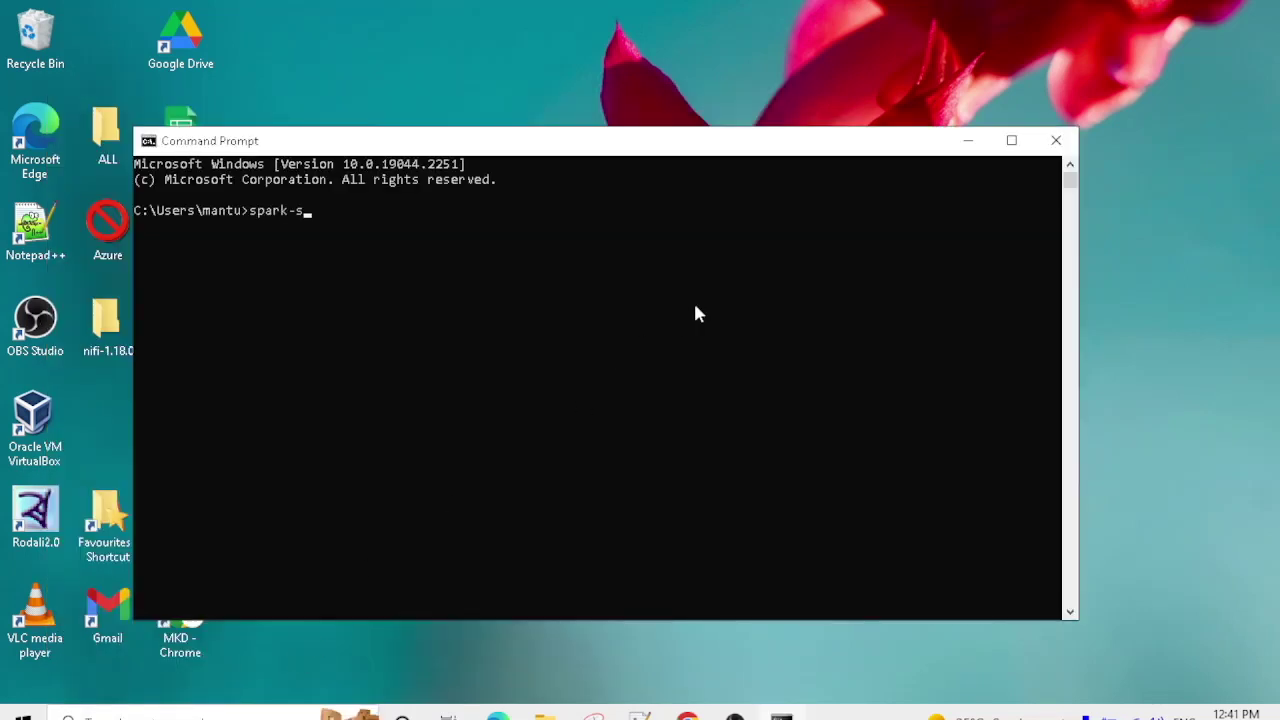
key("Return")
left_click_drag(687, 148, 713, 140)
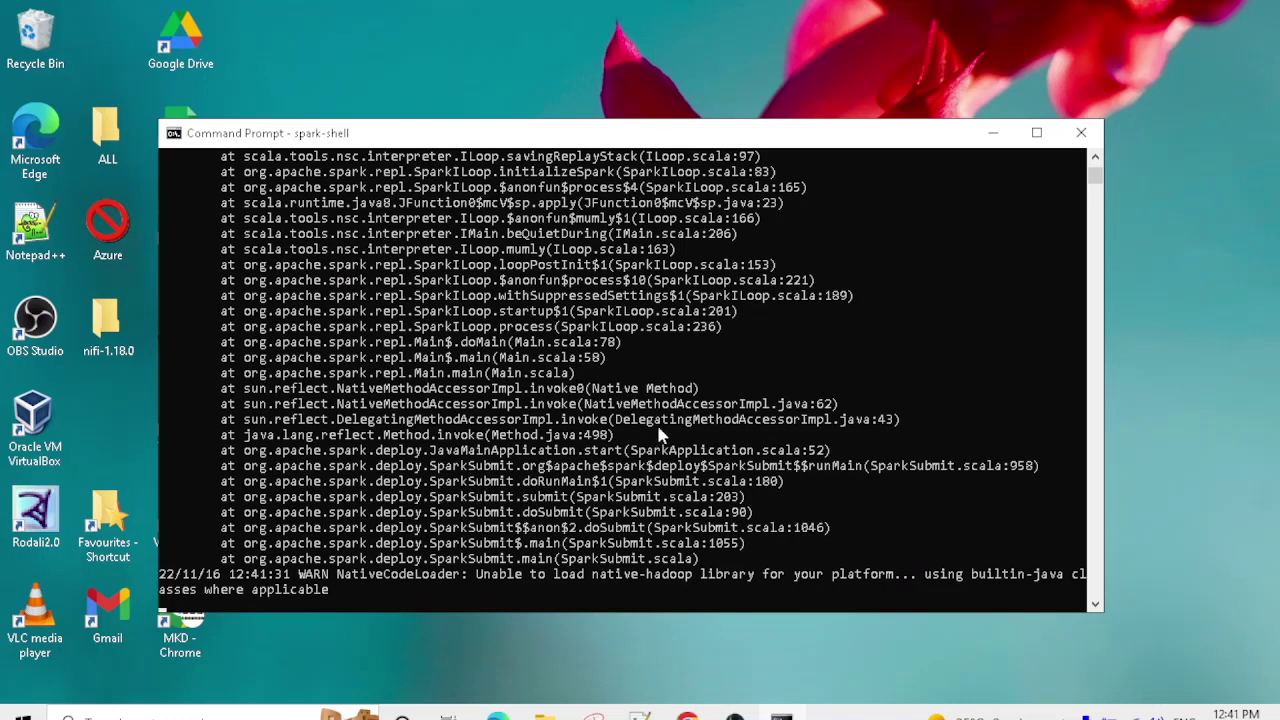
scroll(660, 435, "down", 3)
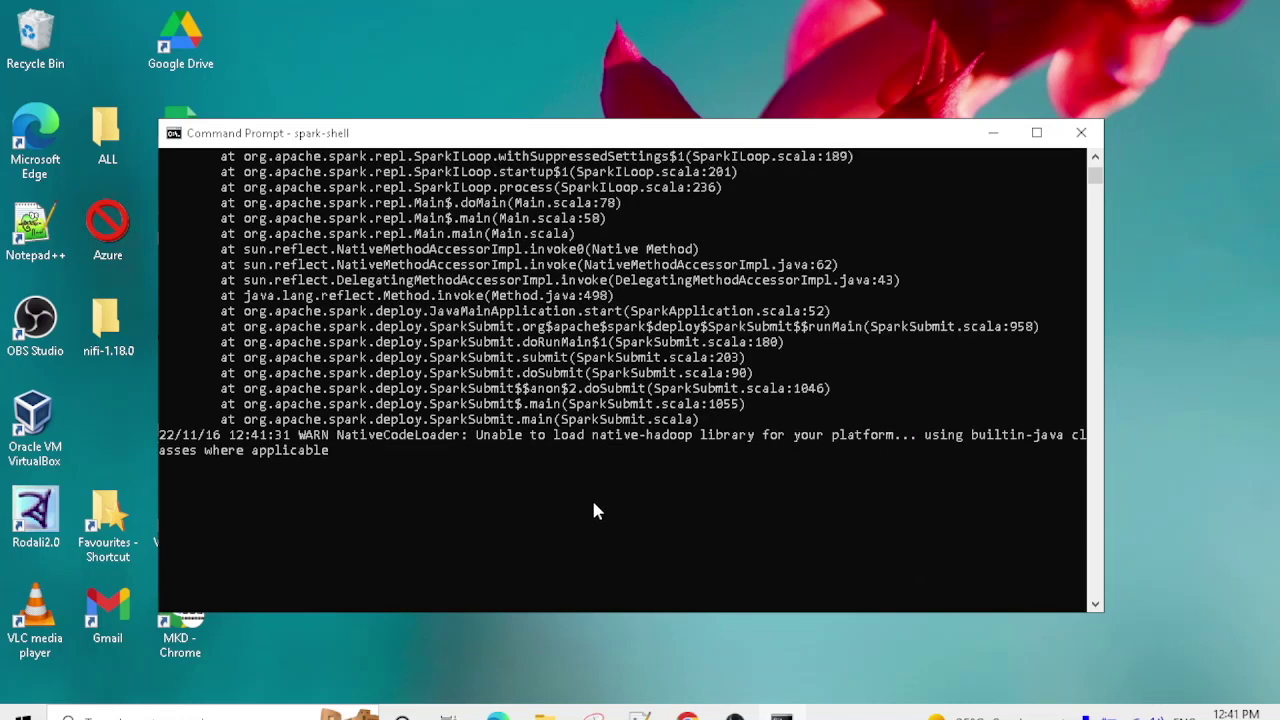
scroll(595, 510, "down", 2)
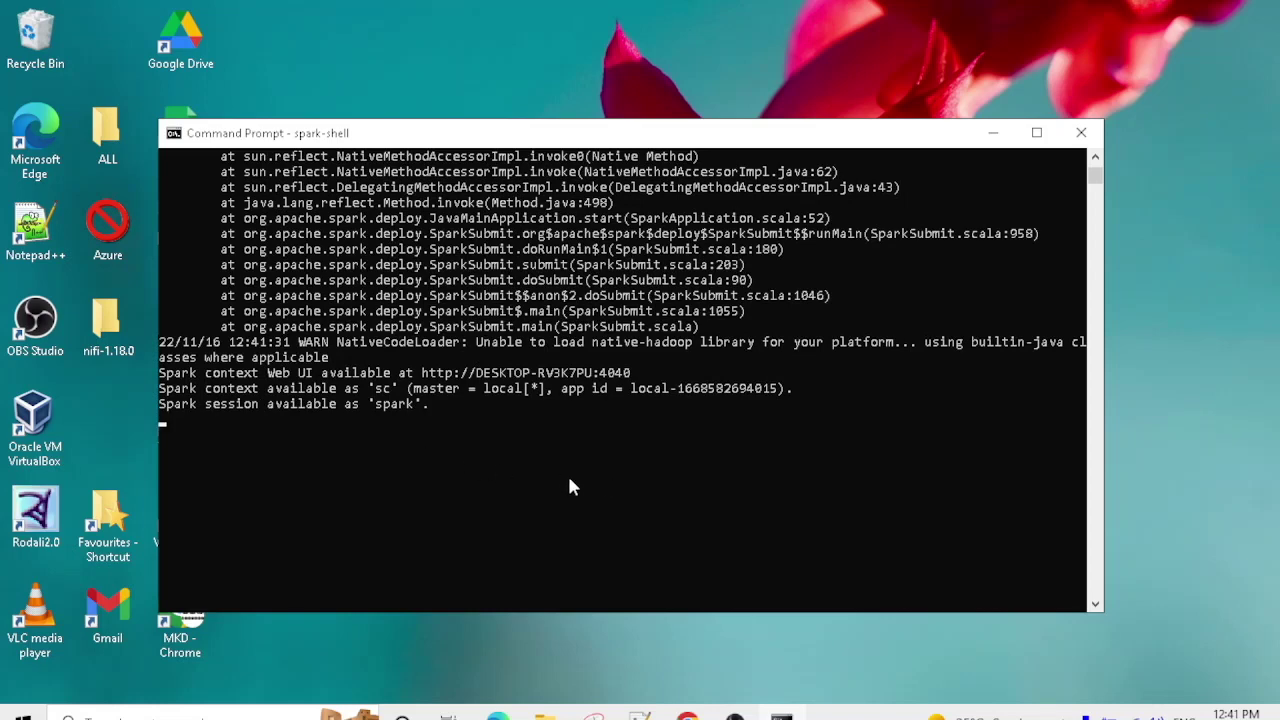
scroll(585, 470, "down", 1)
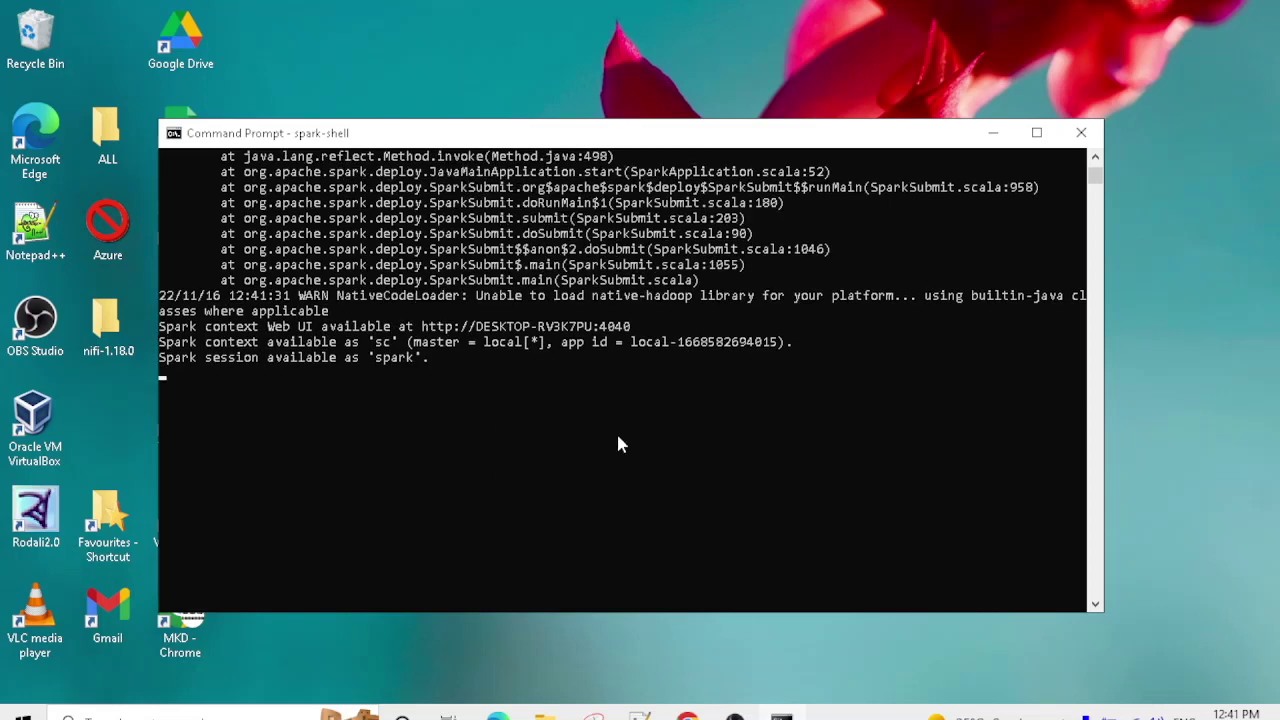
scroll(616, 440, "down", 1)
scroll(598, 440, "up", 1)
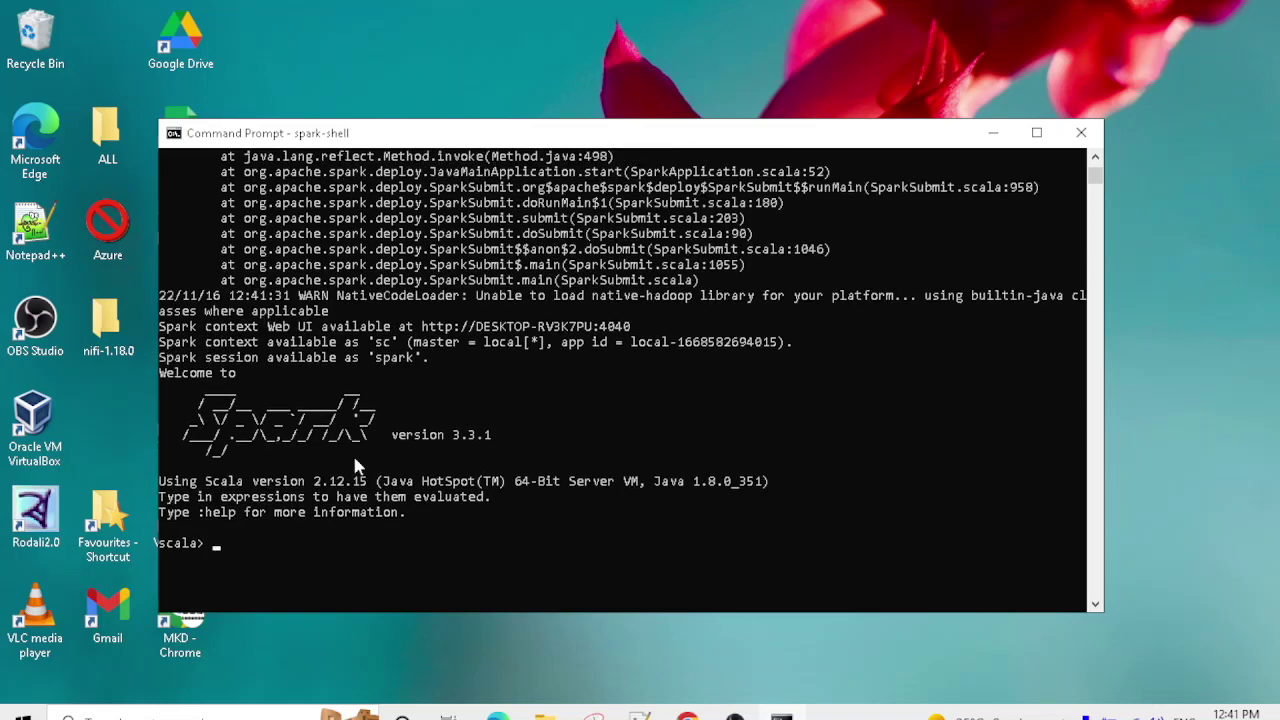
Copy the Spark Web UI address from the console output using Mark.
right_click(672, 141)
mouse_move(737, 285)
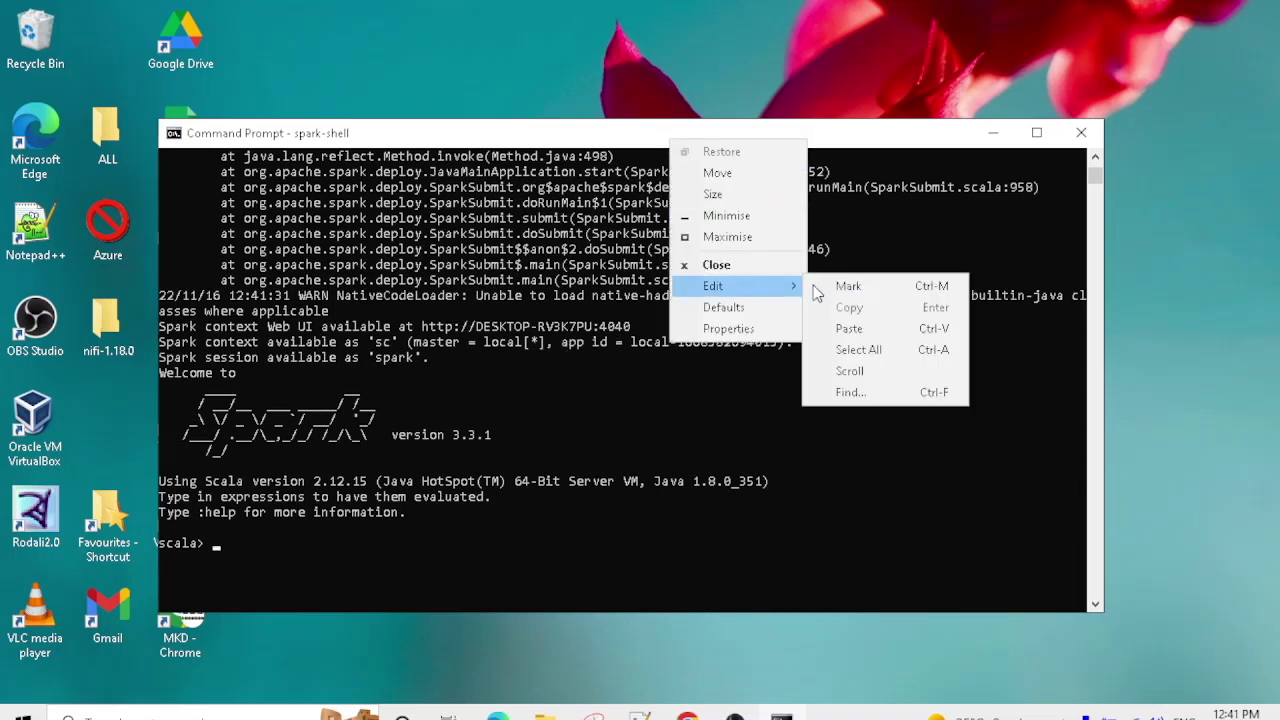
left_click(848, 287)
left_click_drag(637, 327, 420, 329)
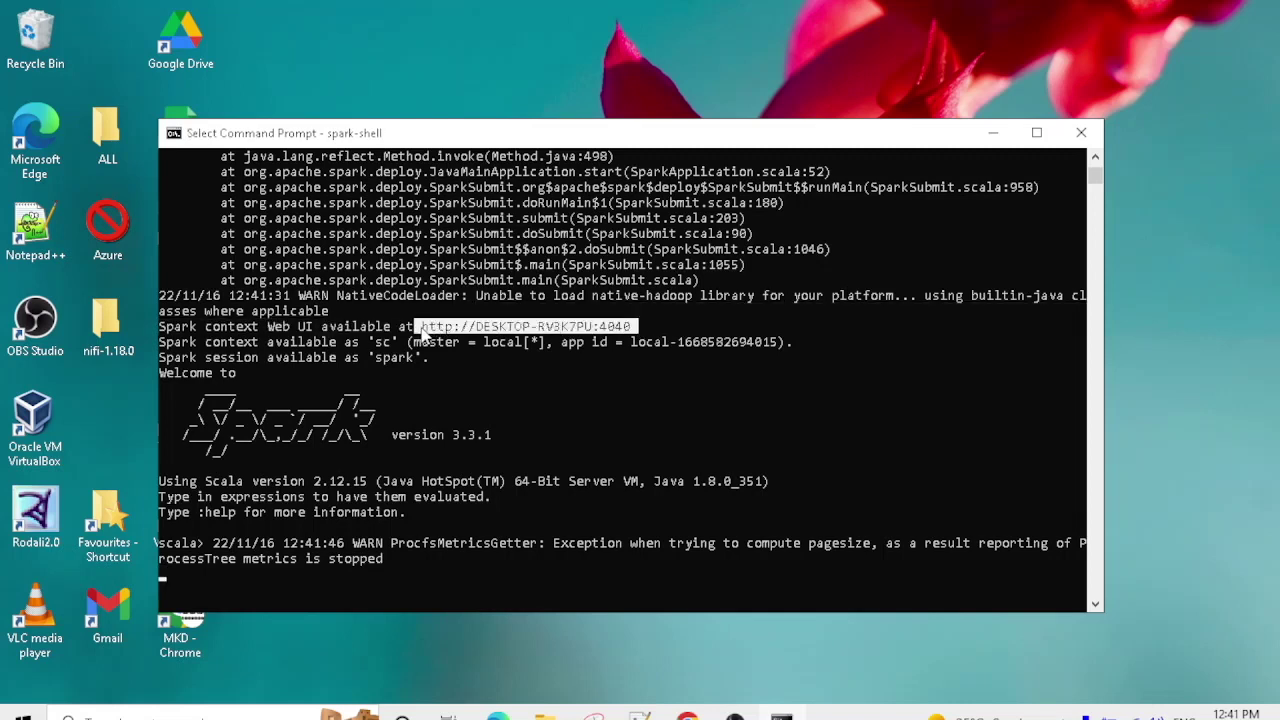
right_click(448, 328)
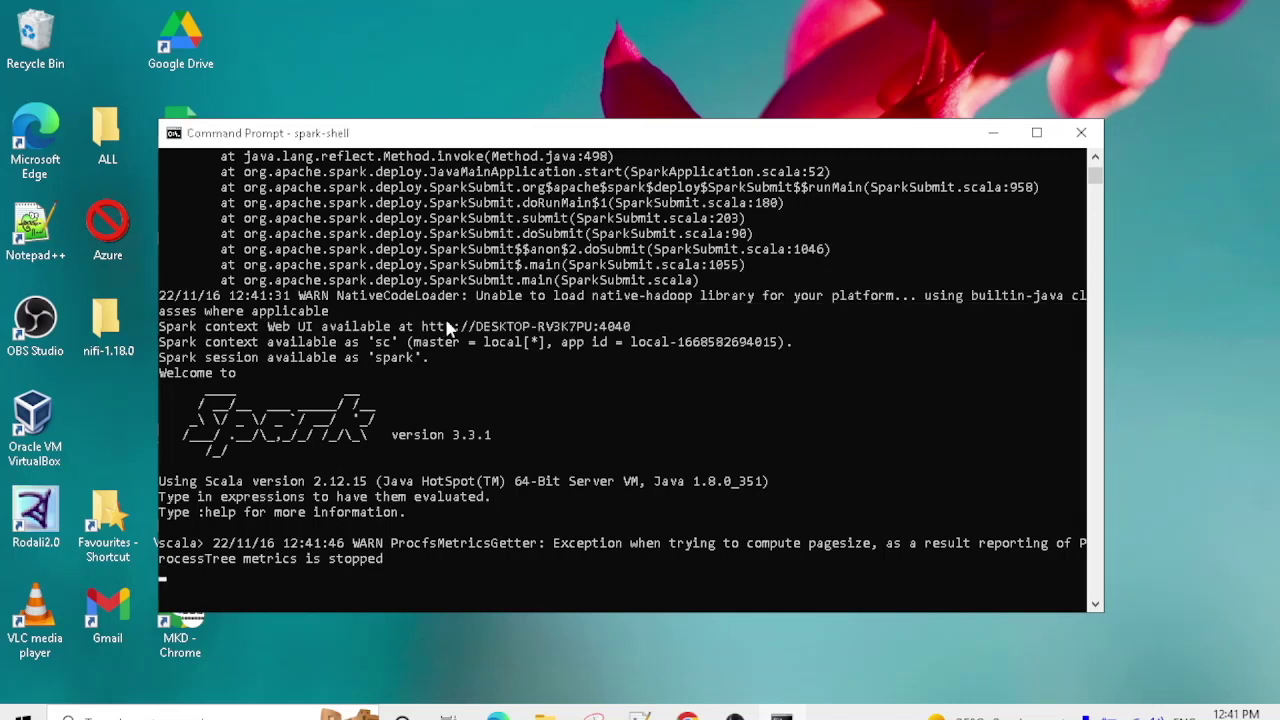
mouse_move(688, 712)
left_click(677, 655)
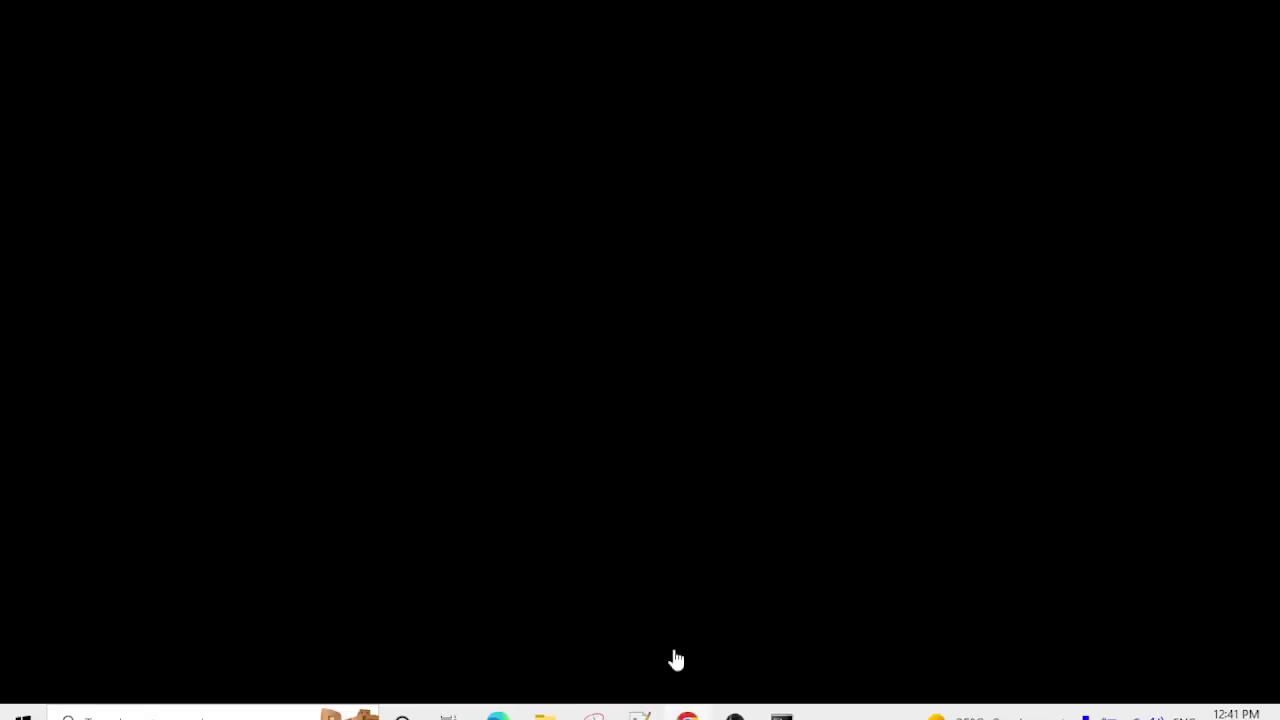
Load the copied Spark Web UI address (port 4040) in a new Chrome tab.
left_click(492, 17)
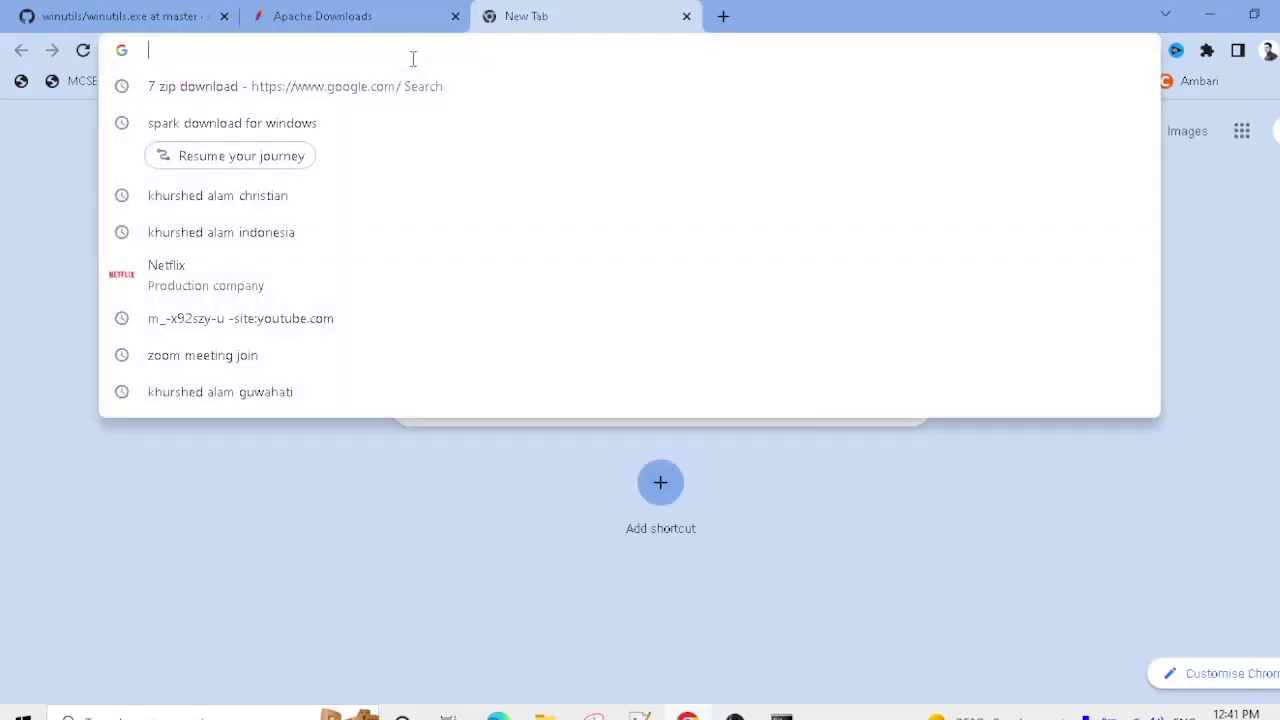
key("ctrl+v")
key("Return")
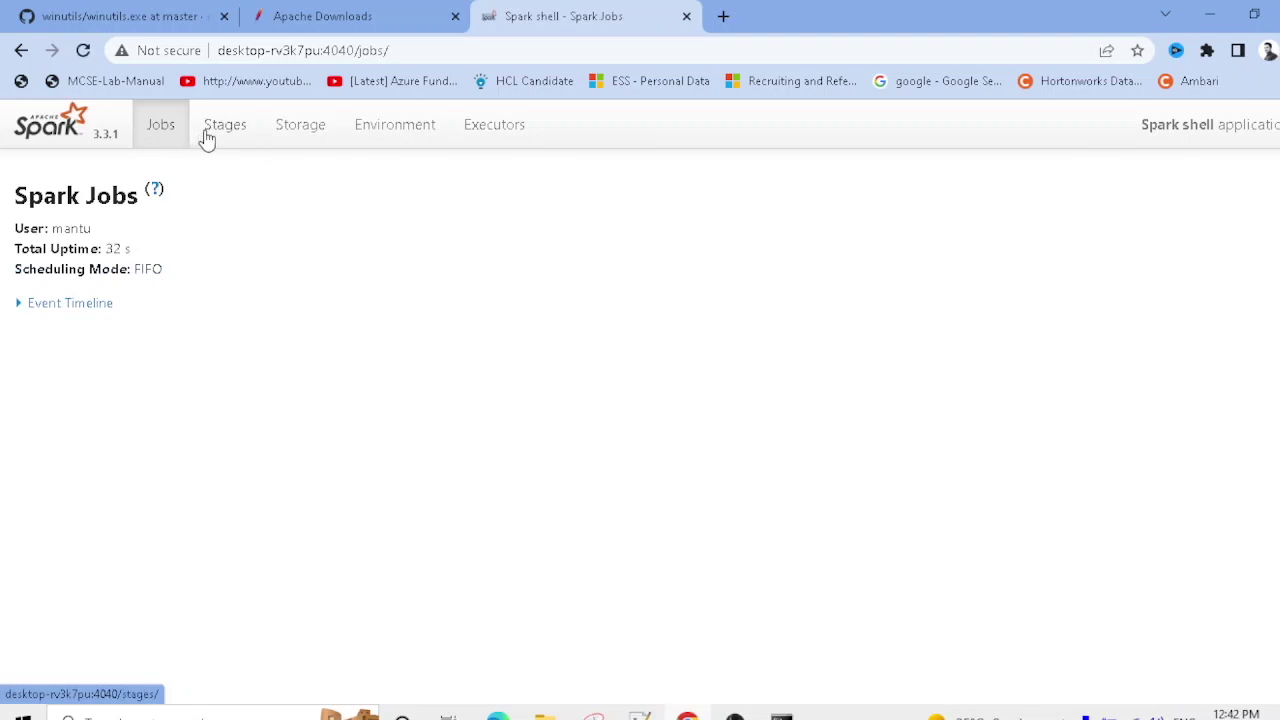
Browse the Storage, Environment and Executors pages, then reposition the spark-shell console window.
left_click(298, 133)
left_click(391, 136)
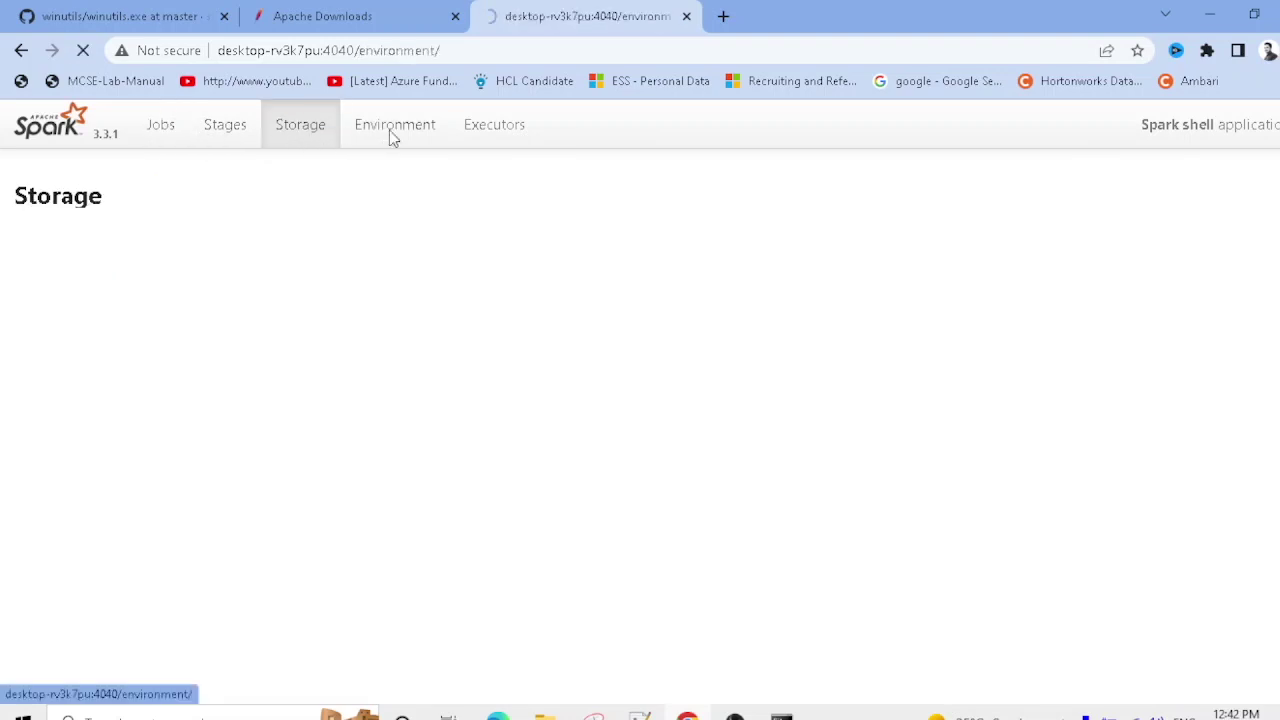
left_click(480, 135)
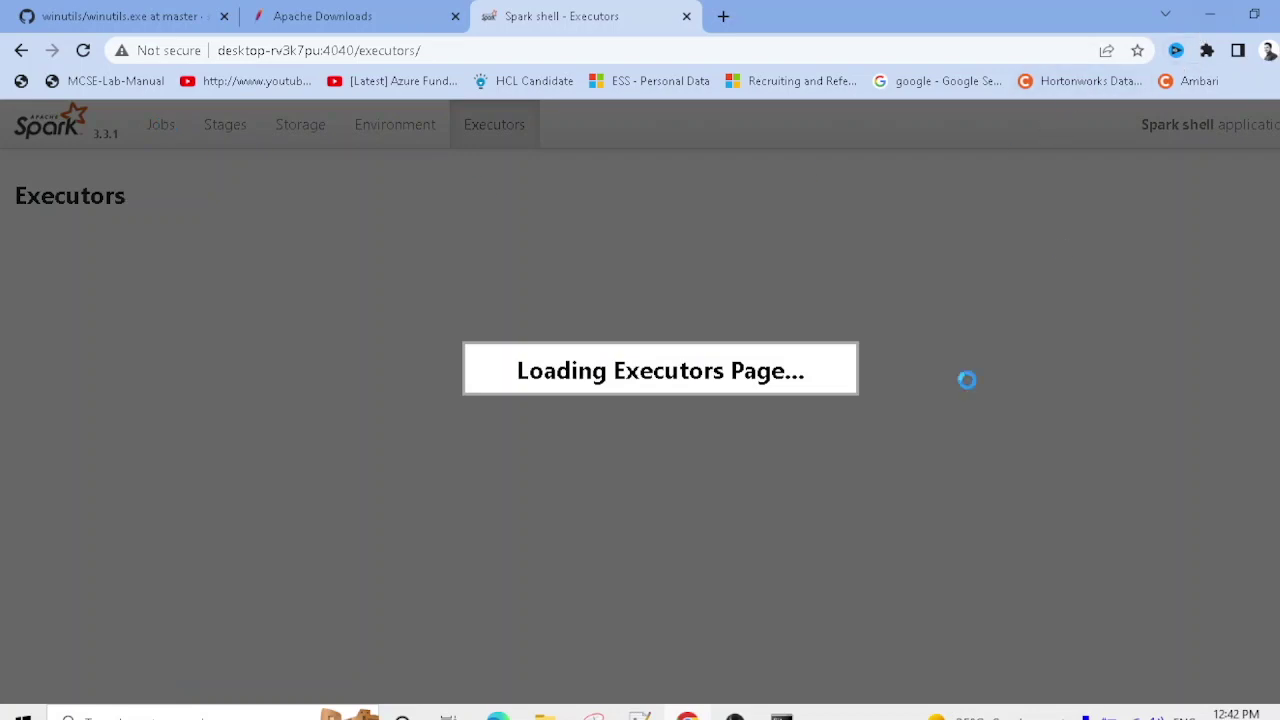
key("alt+Tab")
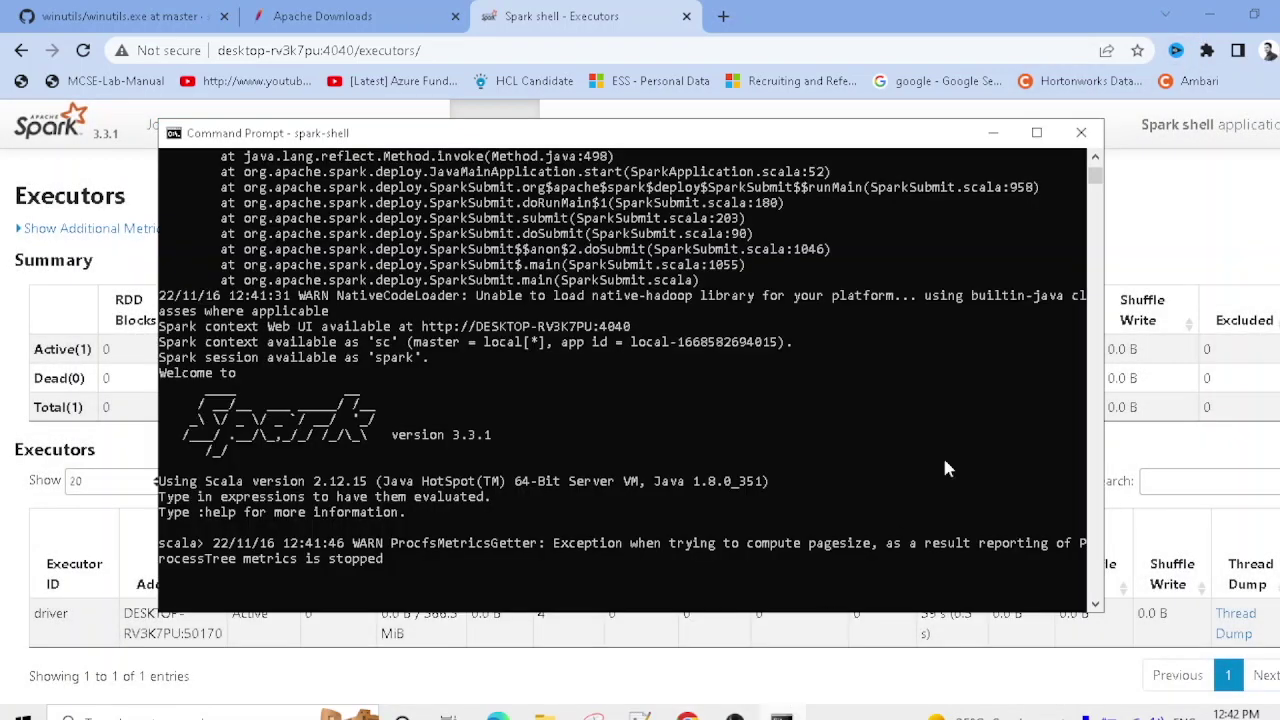
left_click_drag(918, 140, 994, 116)
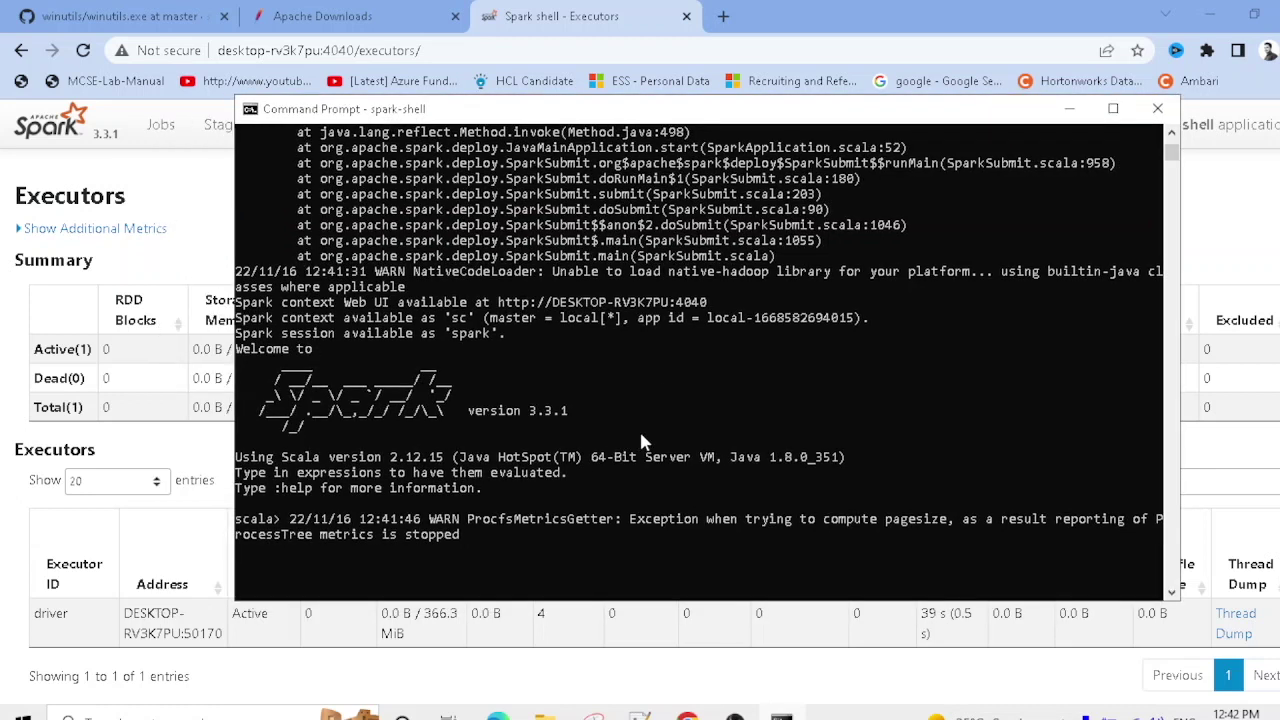